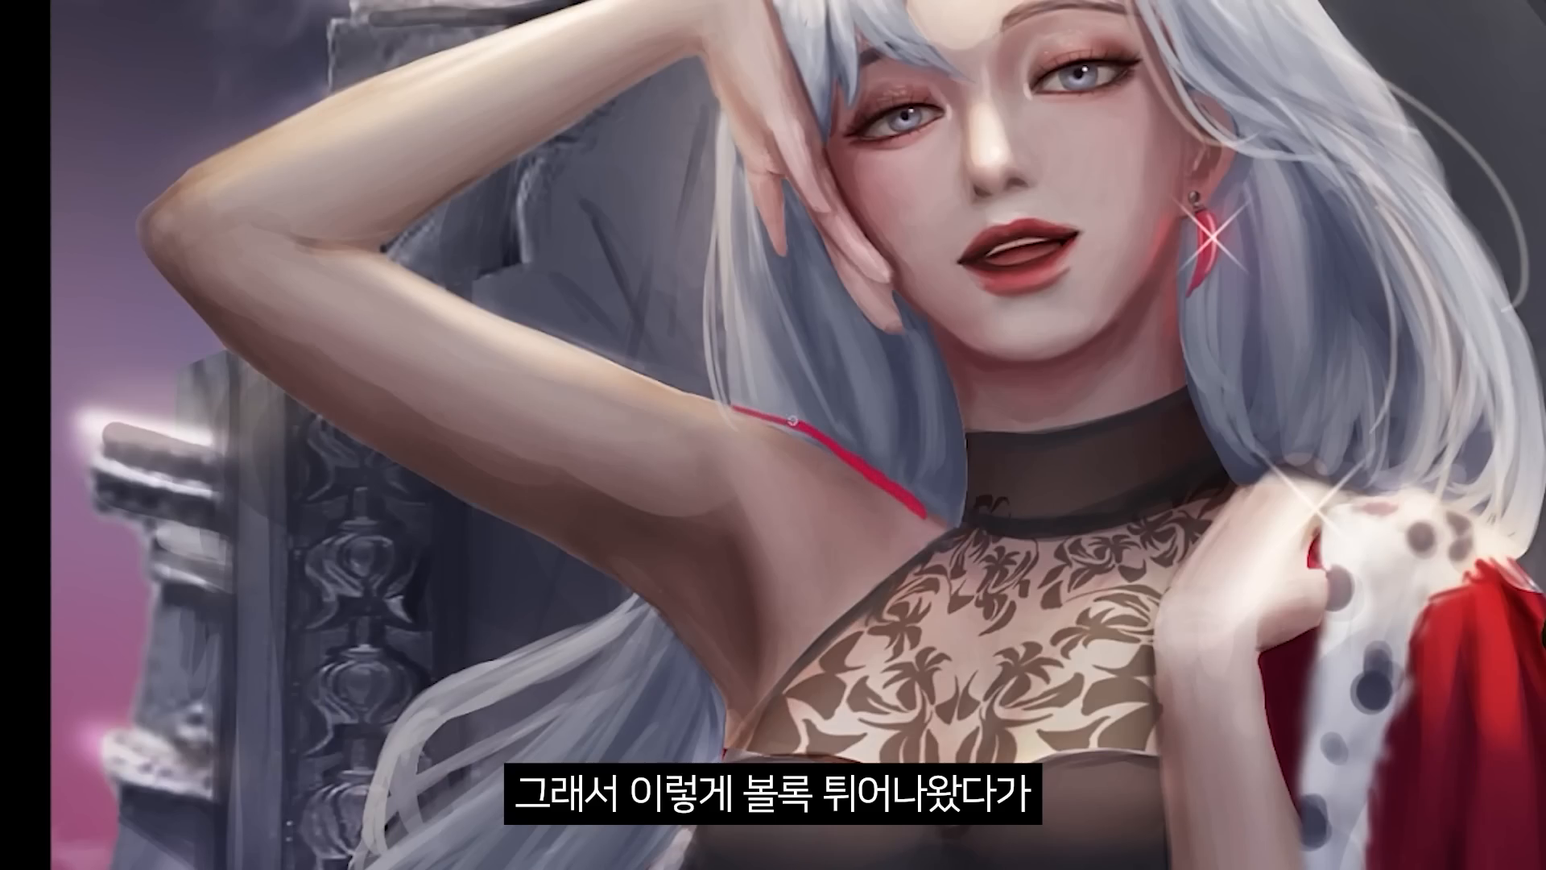
Sketch thin red correction lines along the raised arm, shoulder, waist and hip to show the improved body contours.
key(ctrl+z)
drag(384, 265, 649, 399)
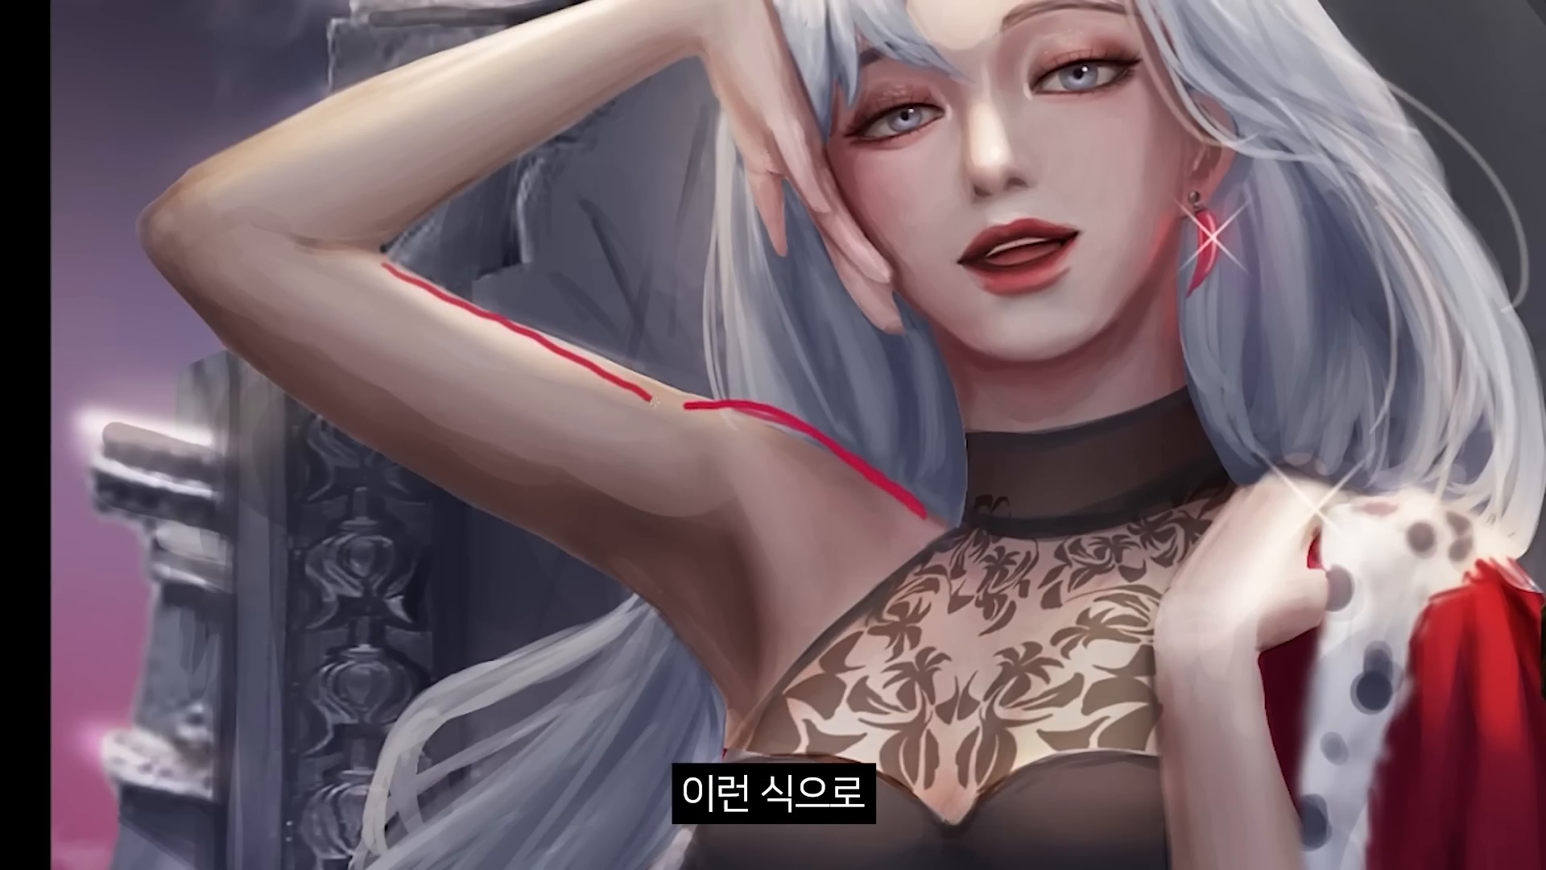
key(r)
drag(698, 411, 728, 237)
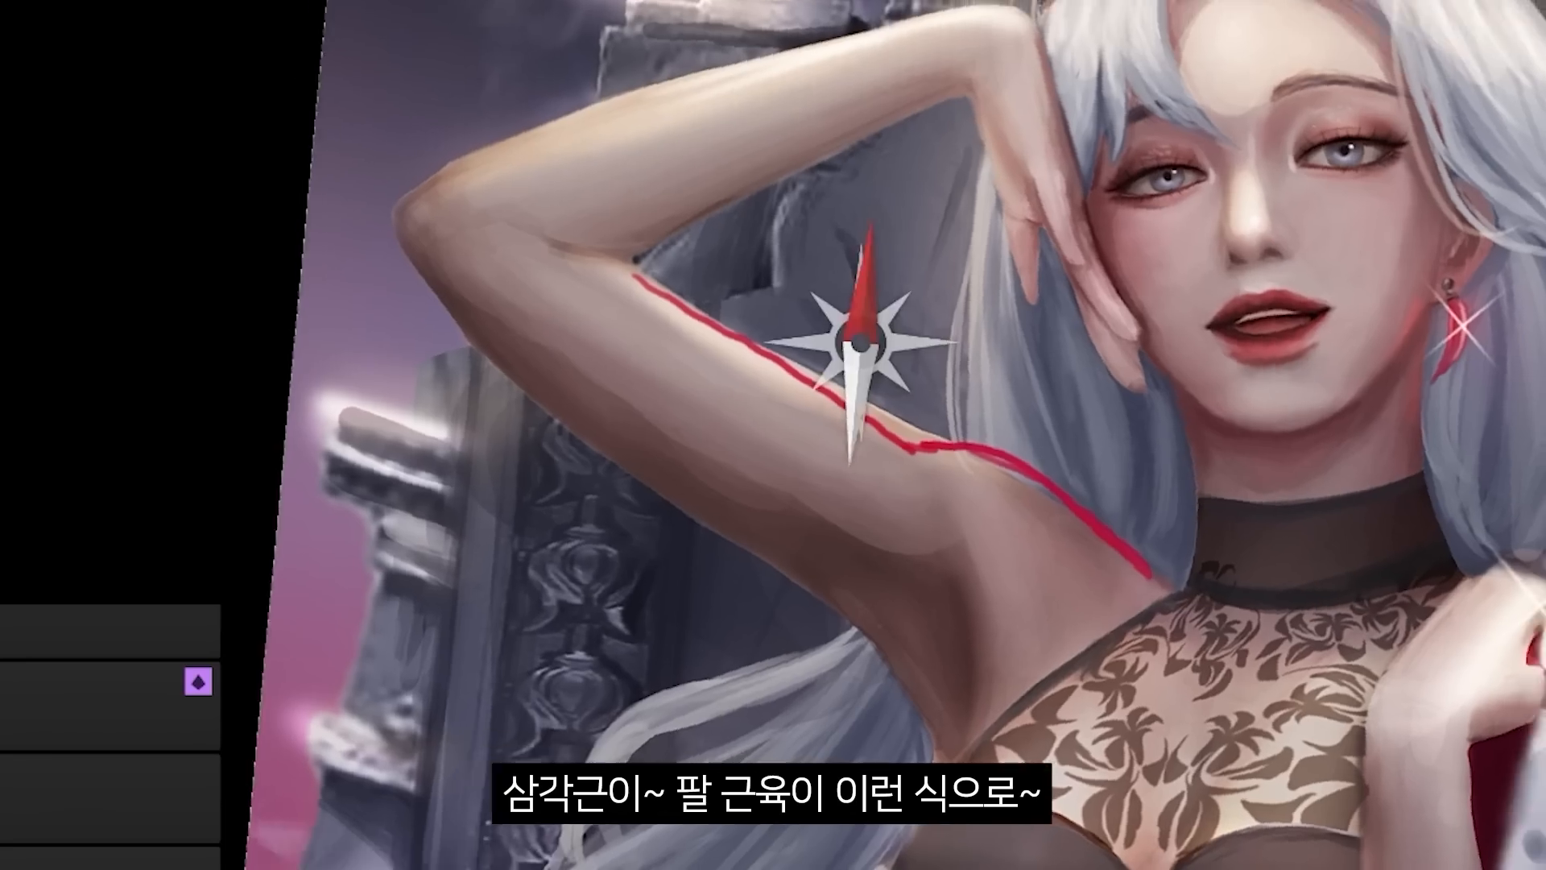
drag(668, 4, 615, 322)
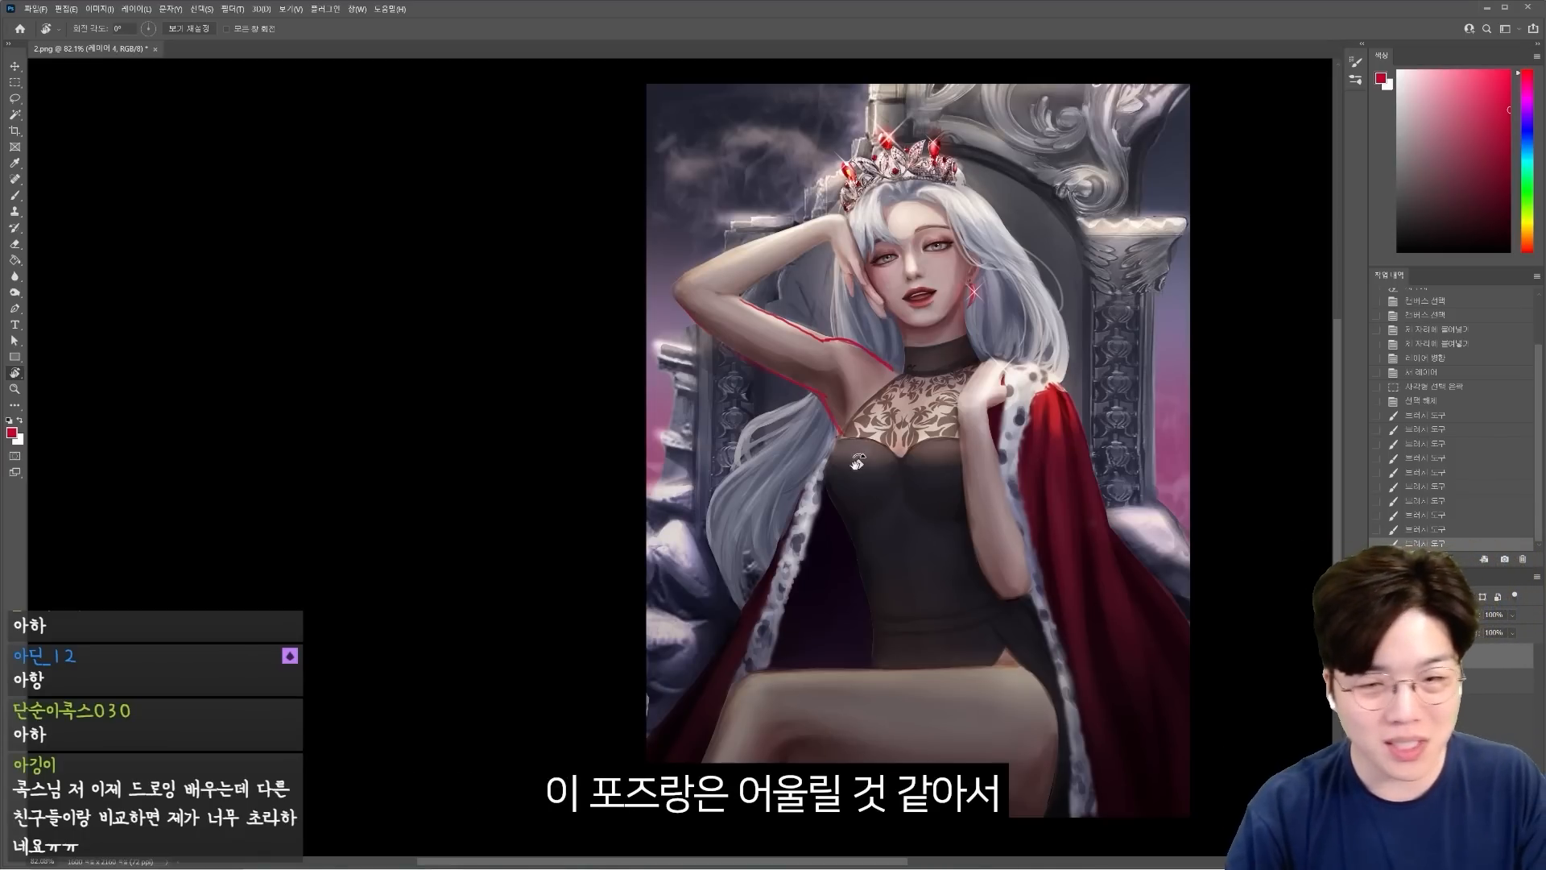
key(b)
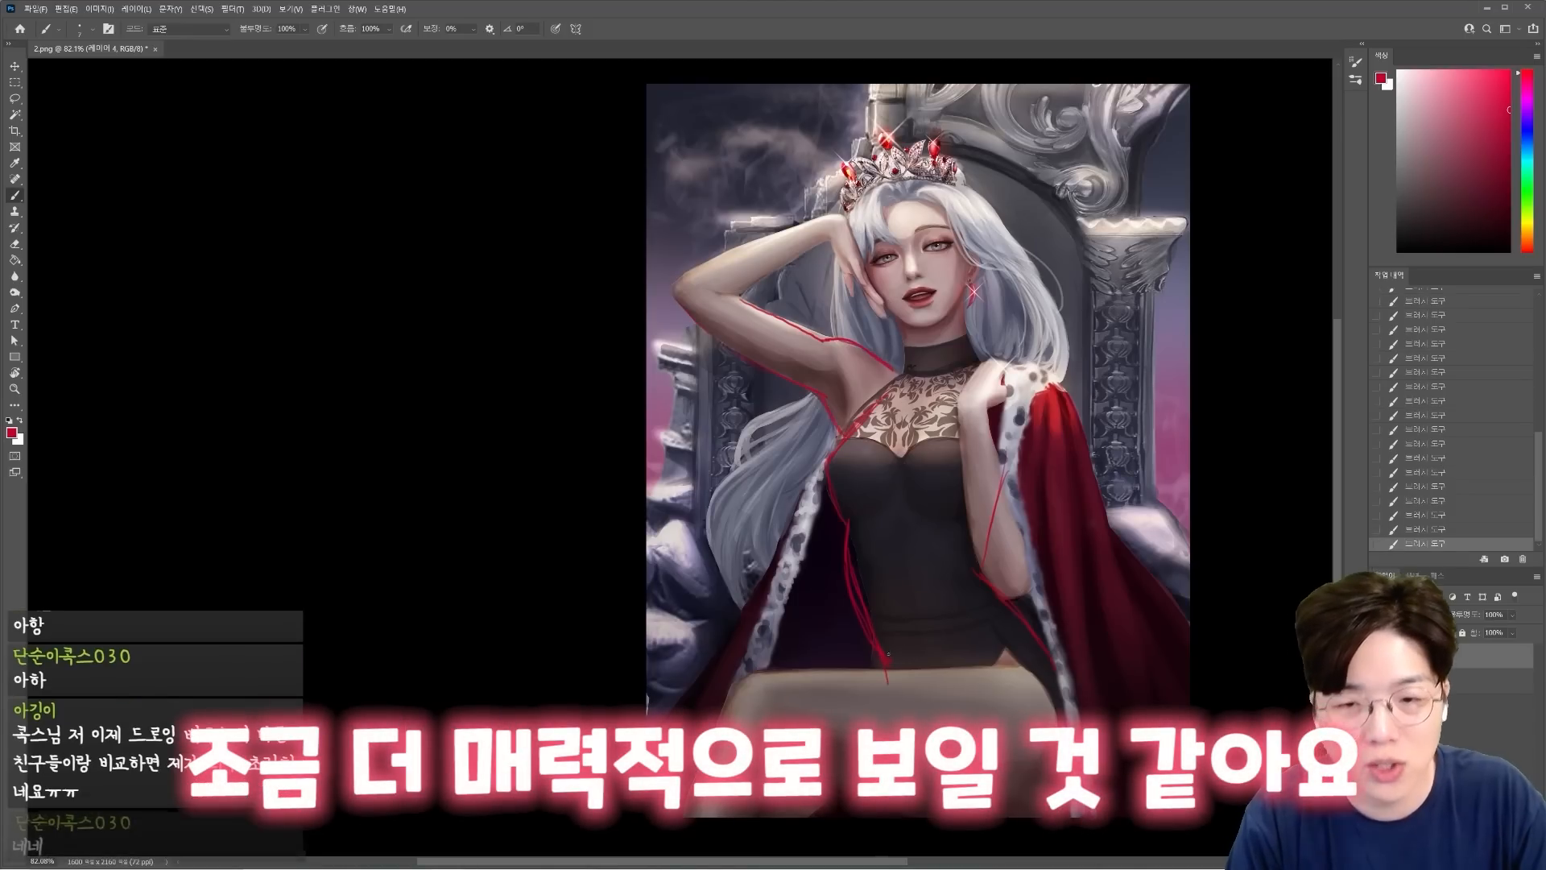
drag(976, 631, 920, 675)
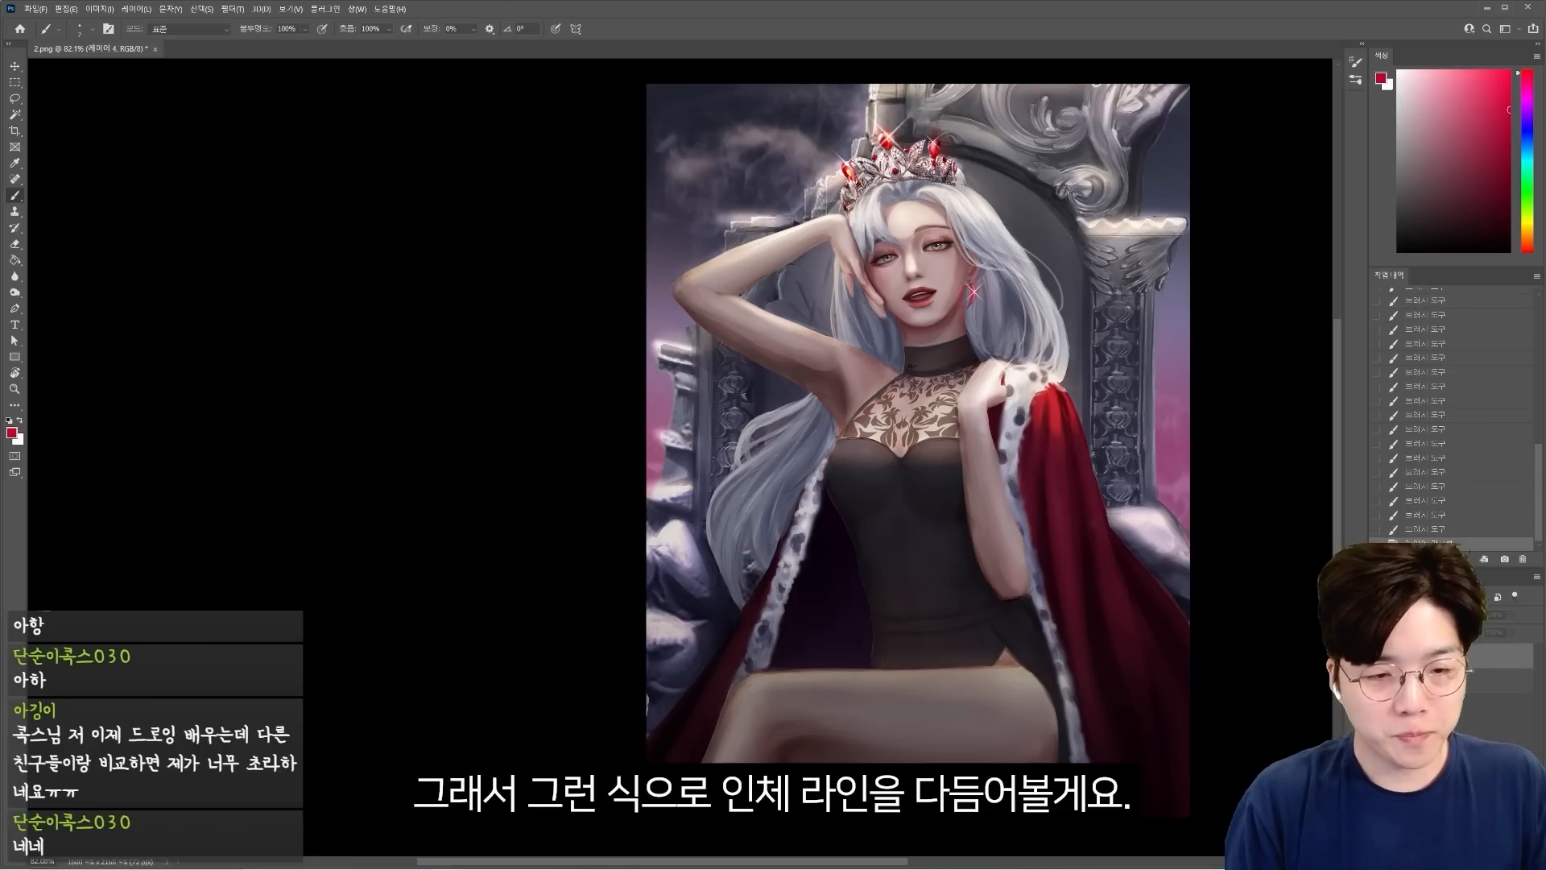
Reshape the figure with the Liquify filter, and paint under-bust shadows and a sheer skin-toned highlight on the dress's midriff.
click(237, 10)
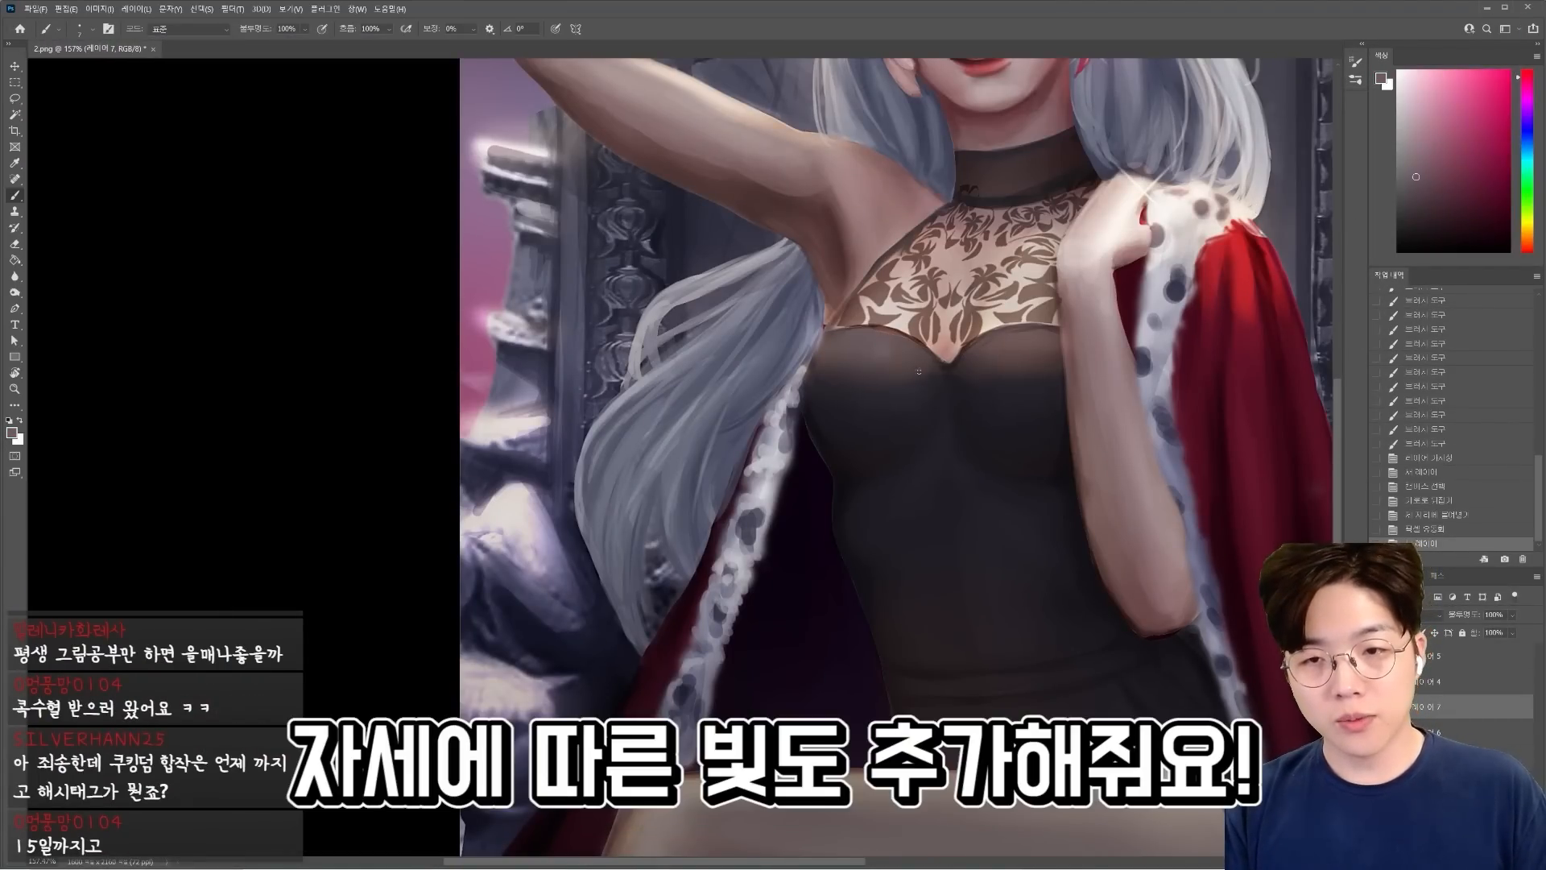
drag(925, 465, 950, 437)
drag(934, 460, 999, 486)
alt+click(886, 393)
scroll(979, 473, down, 2)
mouse_move(855, 283)
mouse_down()
mouse_move(832, 266)
mouse_move(938, 337)
mouse_up()
mouse_move(642, 252)
mouse_down()
mouse_move(618, 311)
mouse_move(749, 282)
mouse_up()
alt+click(840, 346)
drag(842, 343, 917, 341)
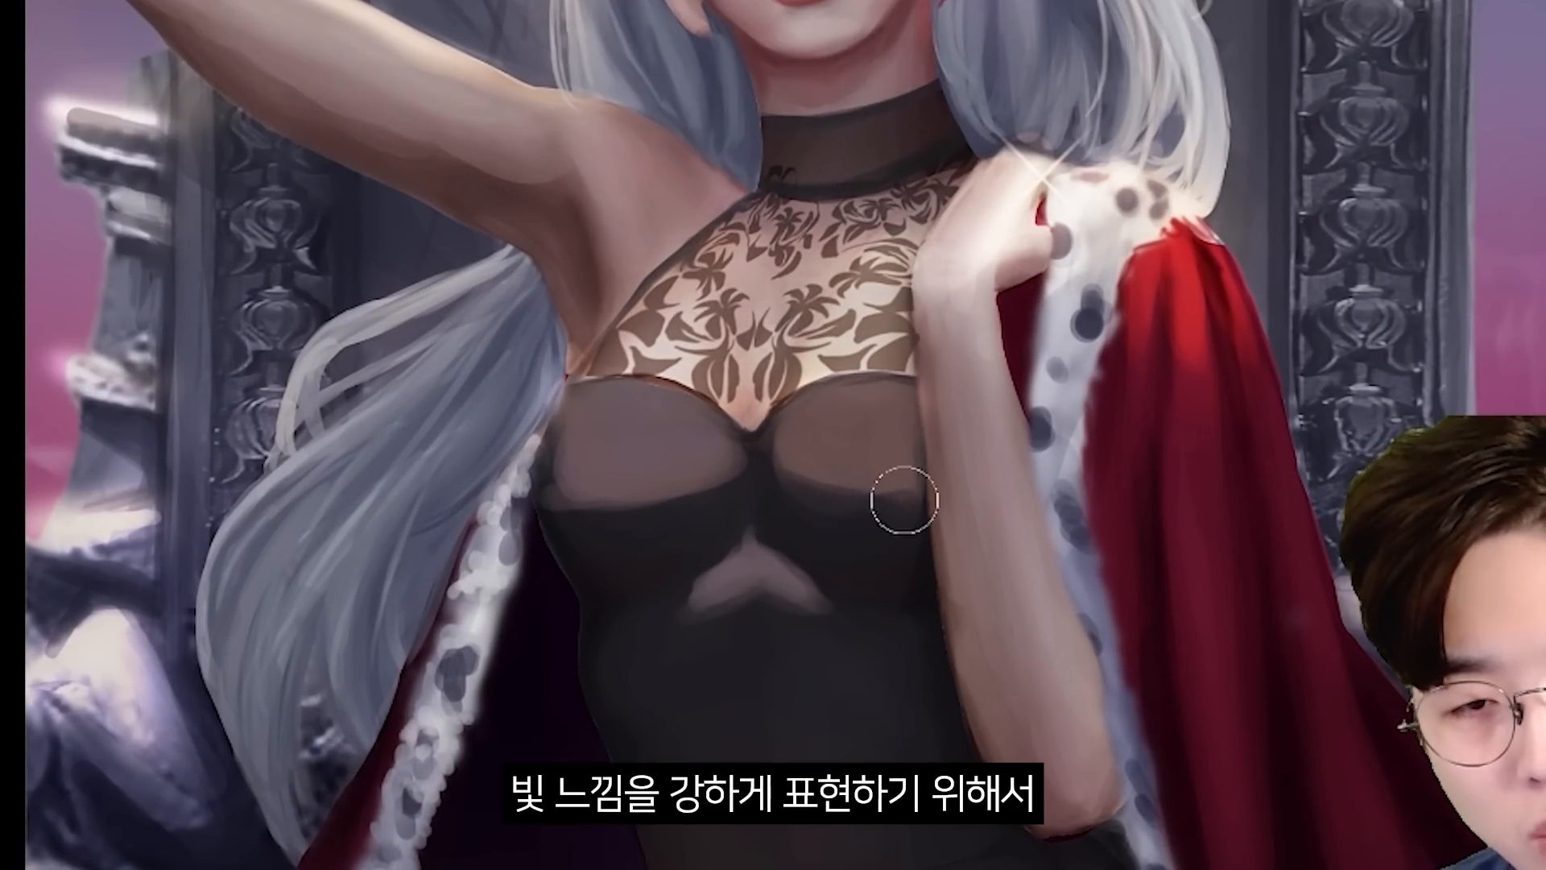
drag(901, 500, 840, 469)
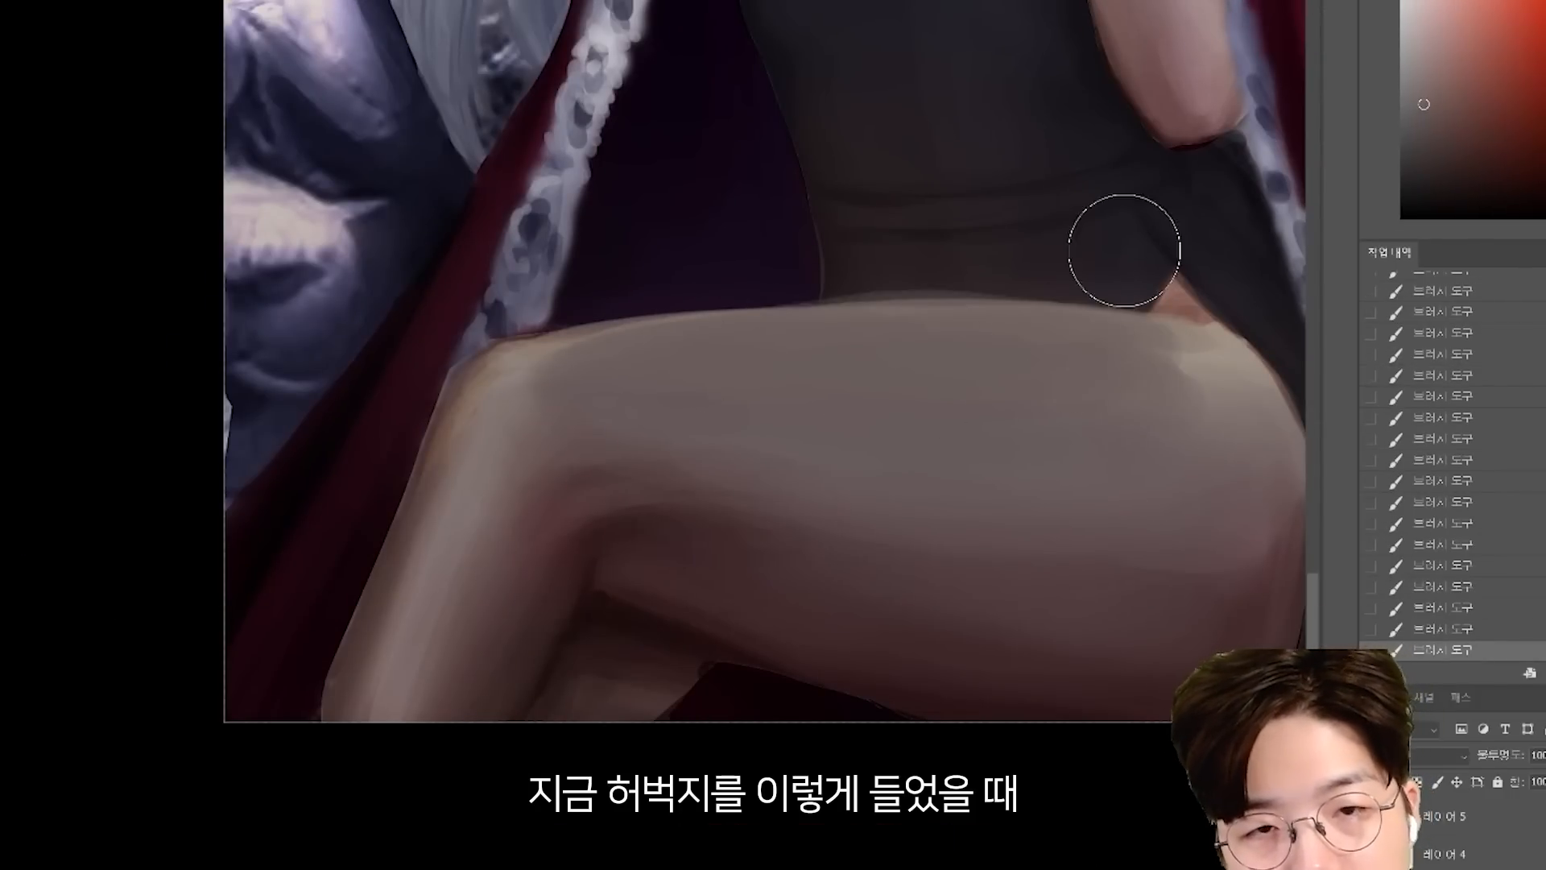
Paint exposed skin in the dress's side slit above the raised thigh so the hip reads as a rounded form.
alt+click(1157, 266)
mouse_move(1159, 274)
mouse_down()
mouse_move(1120, 269)
mouse_move(1191, 311)
mouse_up()
scroll(1192, 322, down, 2)
alt+click(1208, 403)
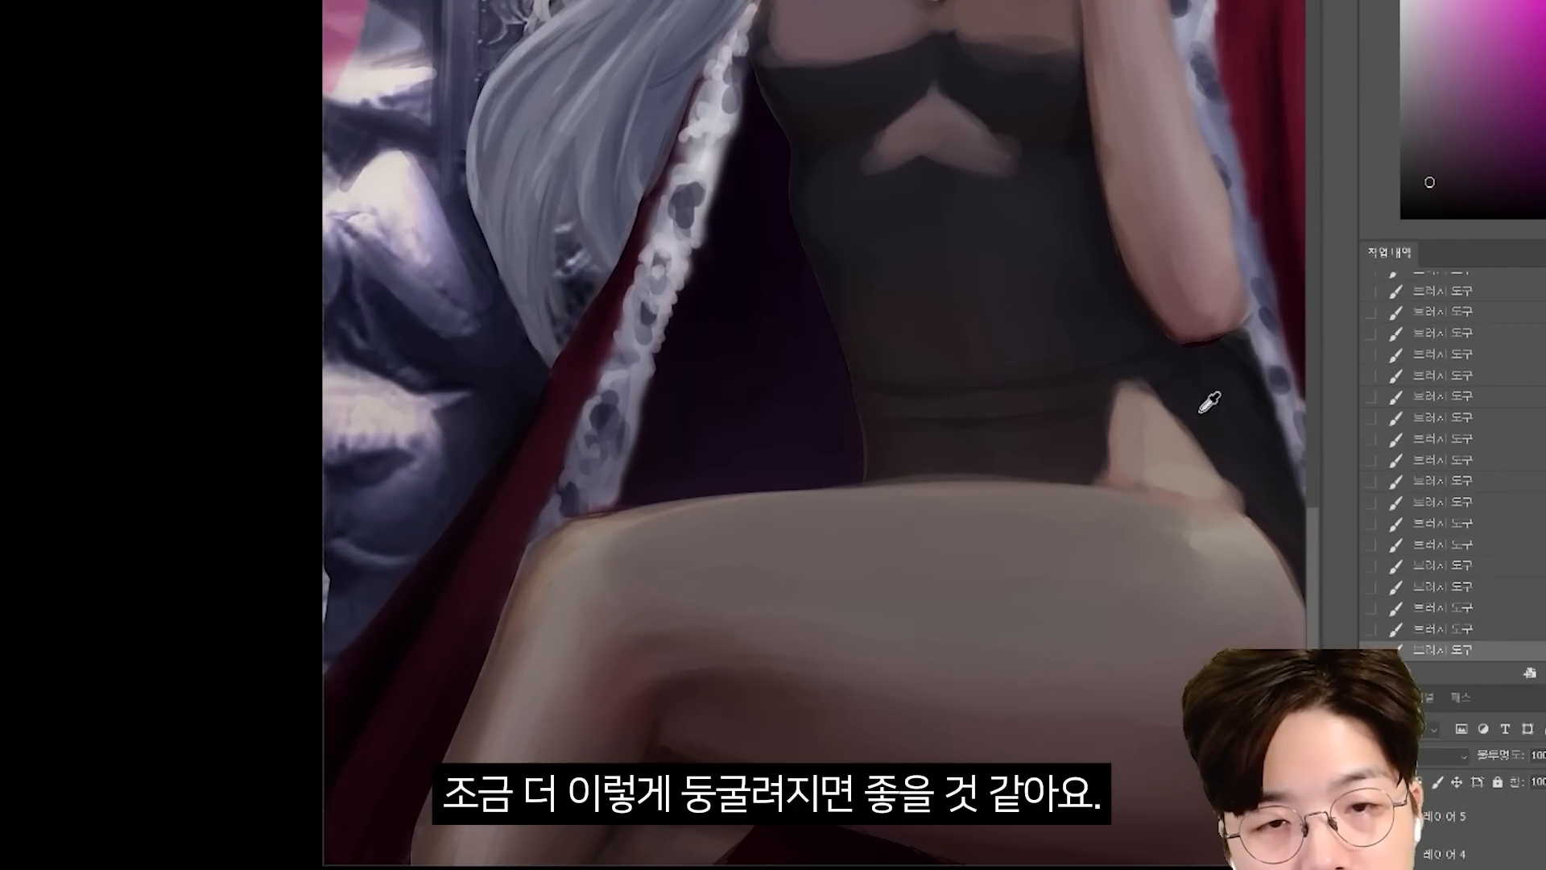
scroll(1129, 445, down, 6)
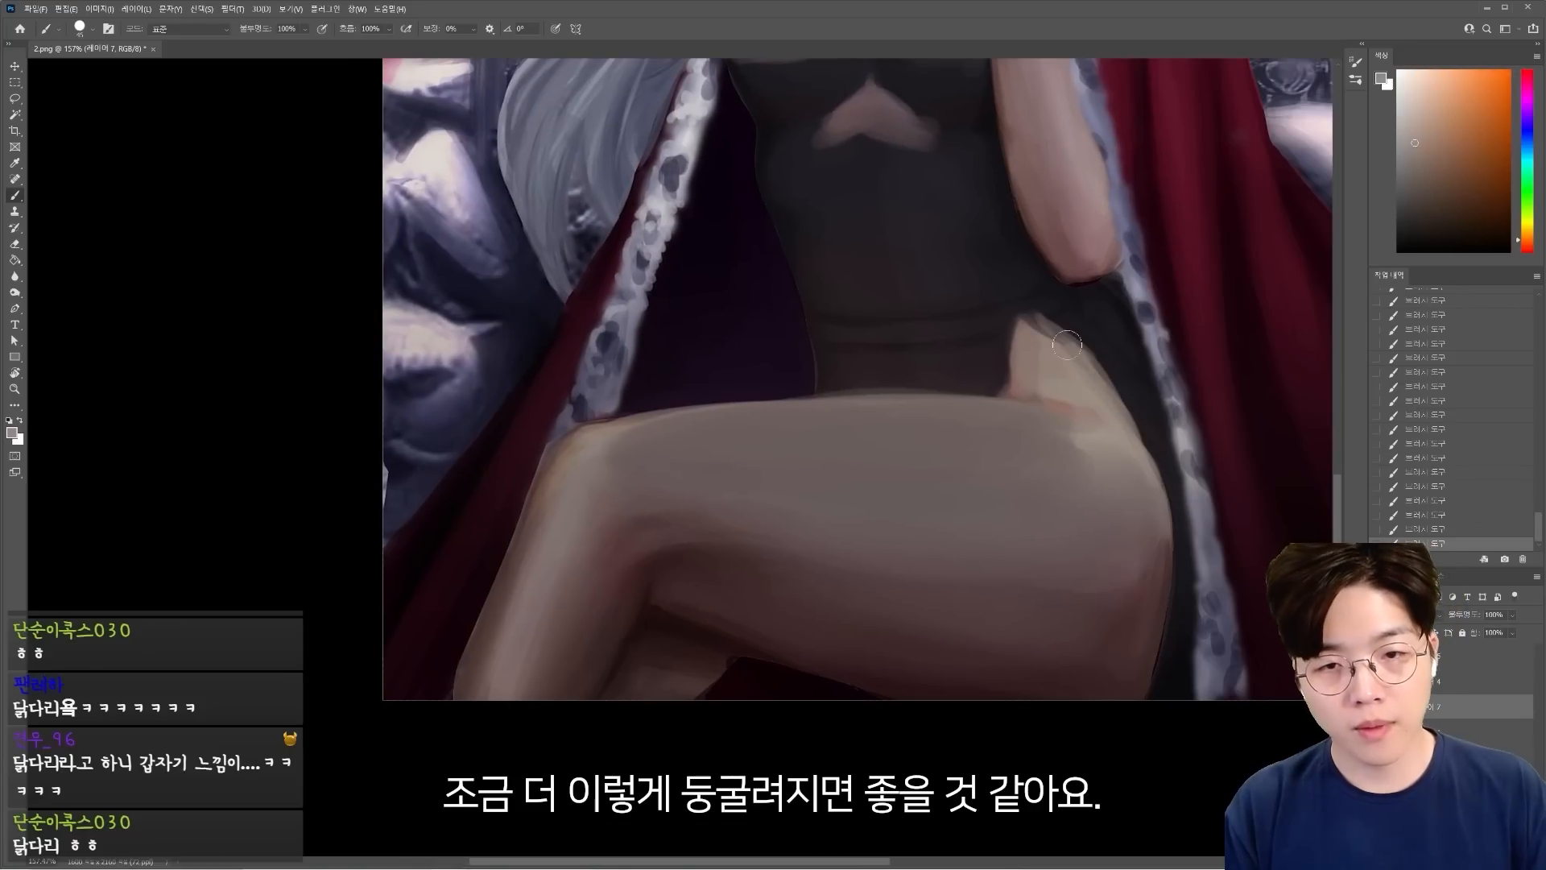
scroll(864, 232, down, 1)
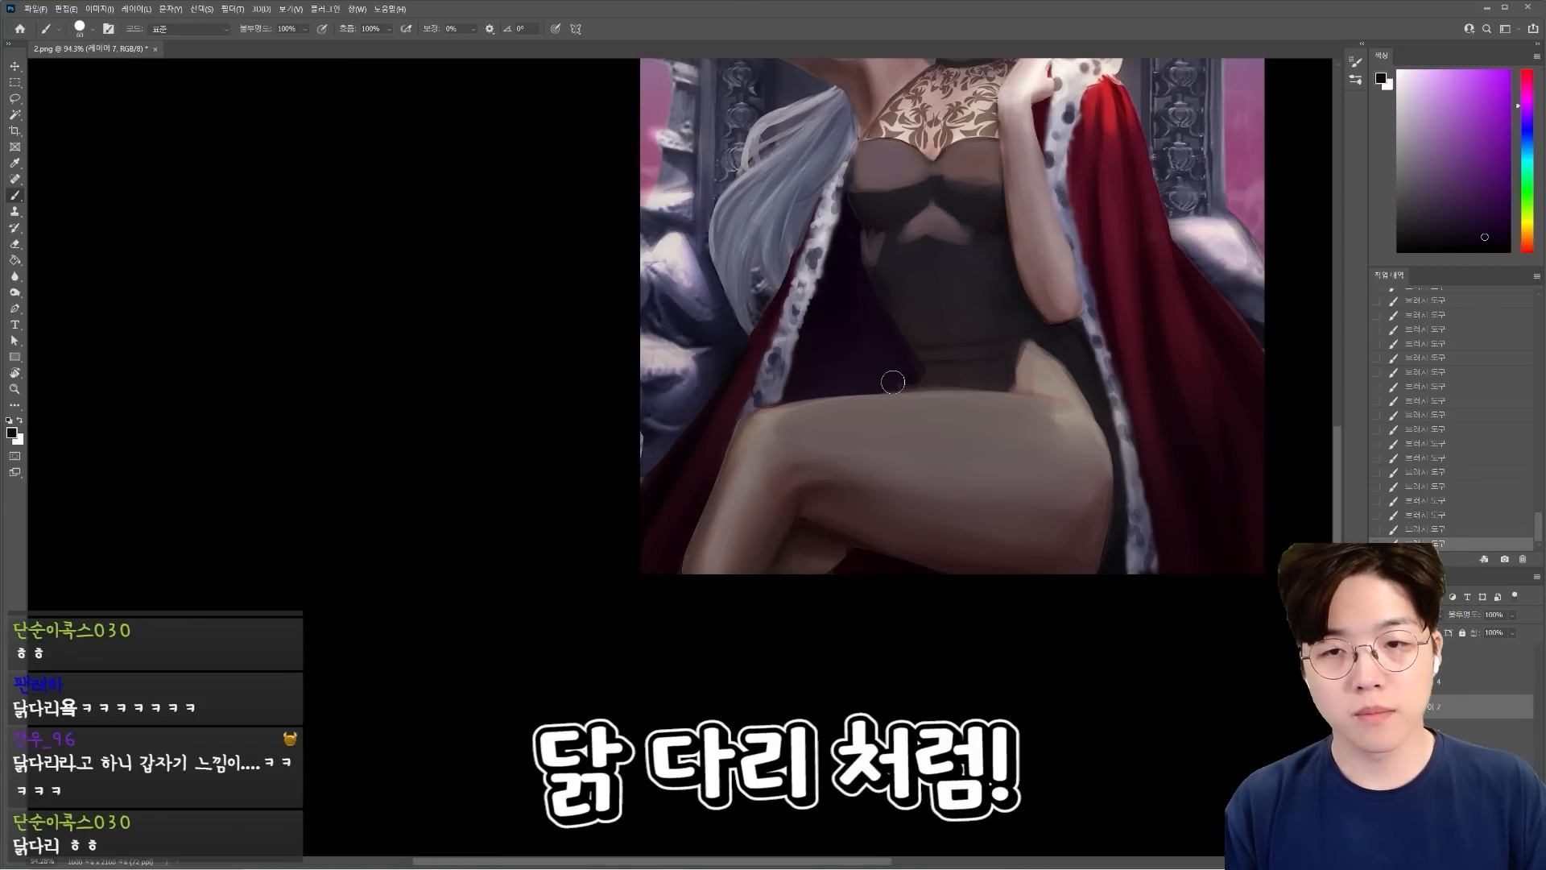
Narrow the waist against the cloak's dark lining, flip the canvas horizontally and add soft vertical shading to the abdomen.
alt+click(918, 362)
scroll(973, 334, down, 7)
key(ctrl+shift+h)
scroll(923, 311, up, 7)
scroll(980, 387, up, 2)
alt+click(962, 419)
drag(950, 479, 946, 538)
alt+click(988, 445)
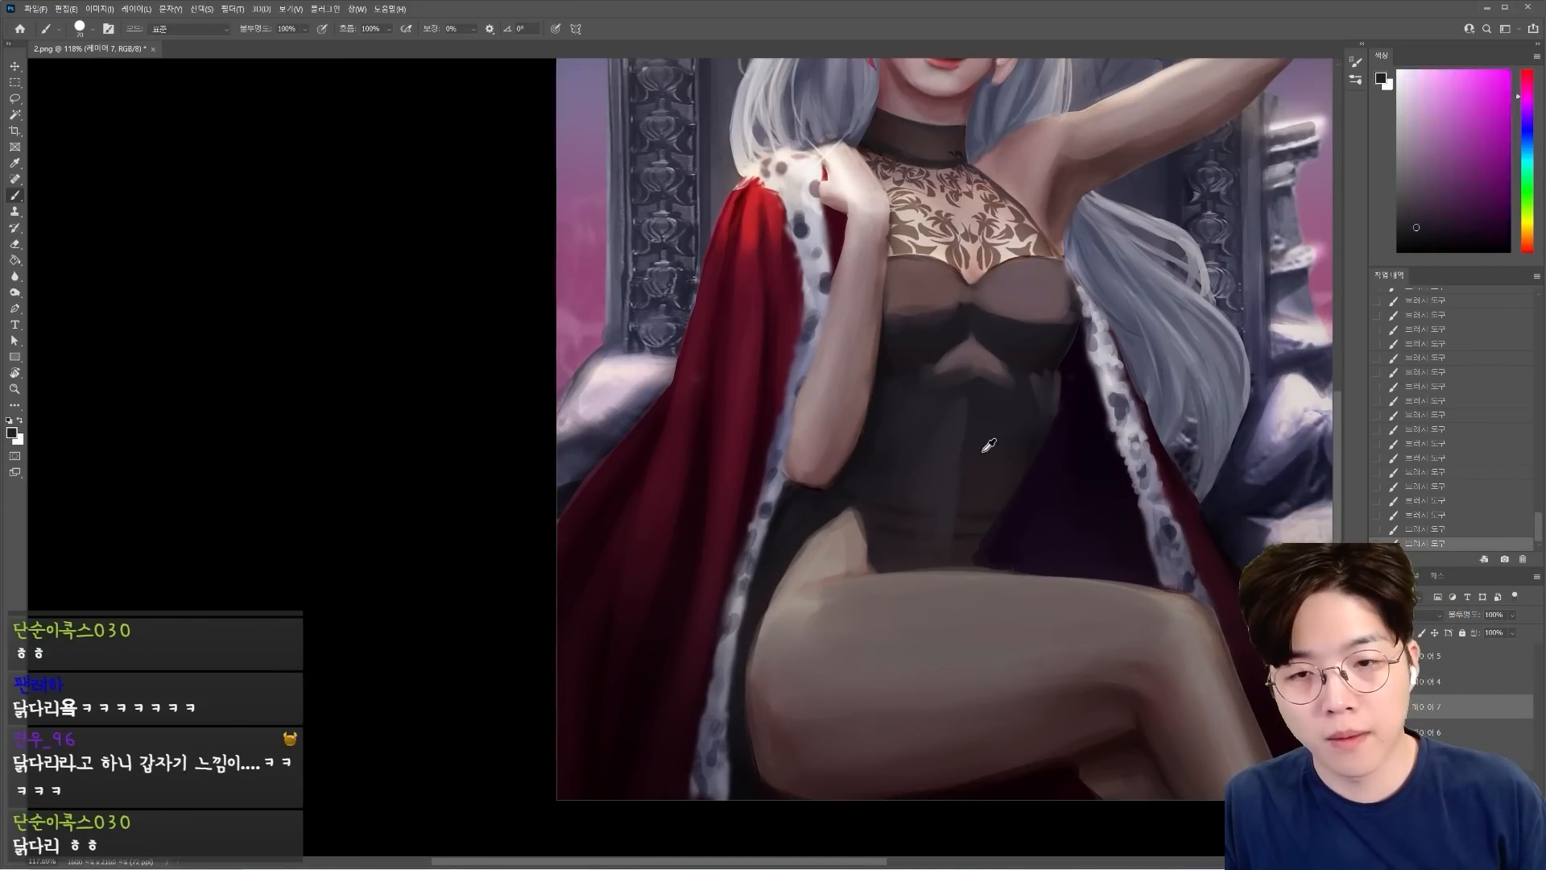
Blend the dress shading across the waist, abdomen and under-bust area using sampled dark tones.
scroll(989, 445, down, 2)
alt+click(926, 556)
scroll(878, 552, up, 3)
alt+click(871, 545)
scroll(910, 503, down, 2)
alt+click(961, 501)
alt+click(1090, 459)
drag(1089, 454, 1090, 404)
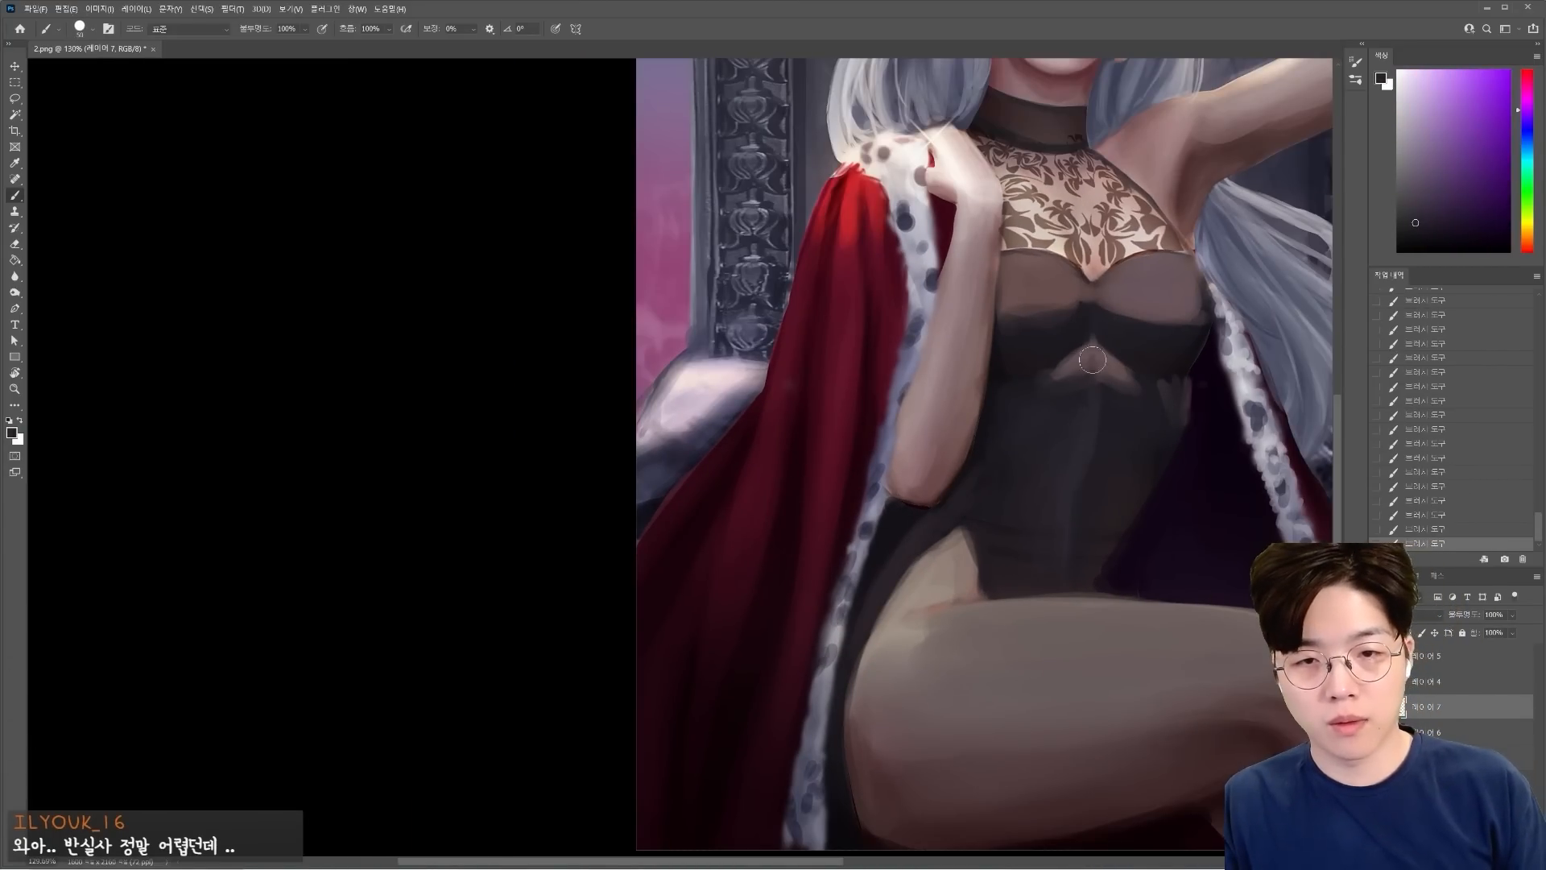
alt+click(1101, 426)
scroll(1116, 435, down, 3)
scroll(1131, 425, up, 5)
alt+click(1074, 514)
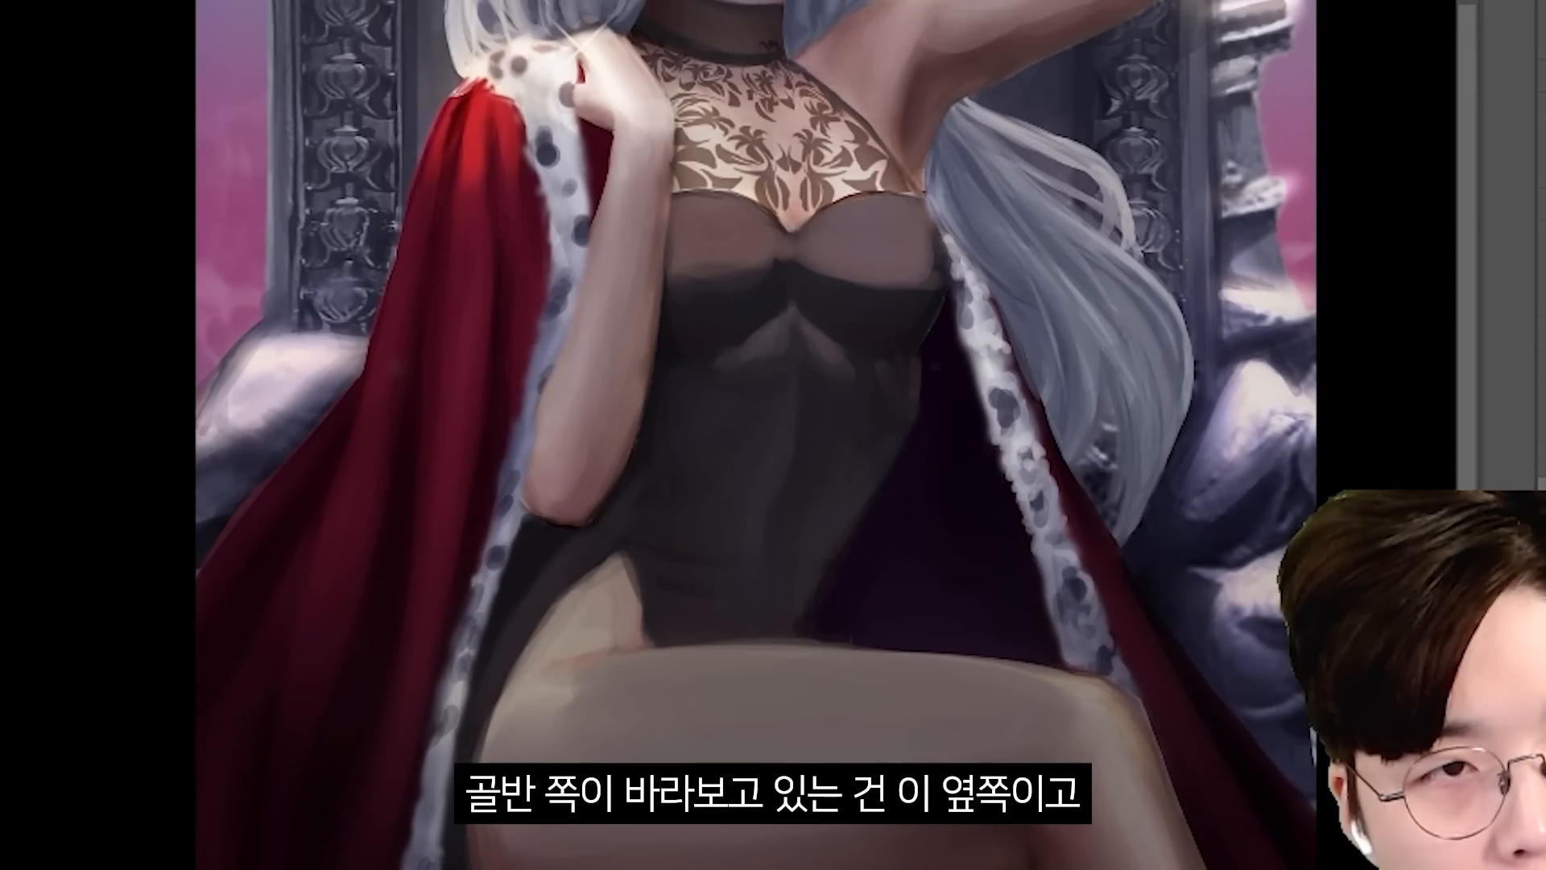
Draw purple arrows for the pelvis and chest directions, try curved centre lines down the torso, and undo the marks.
drag(877, 662, 1192, 668)
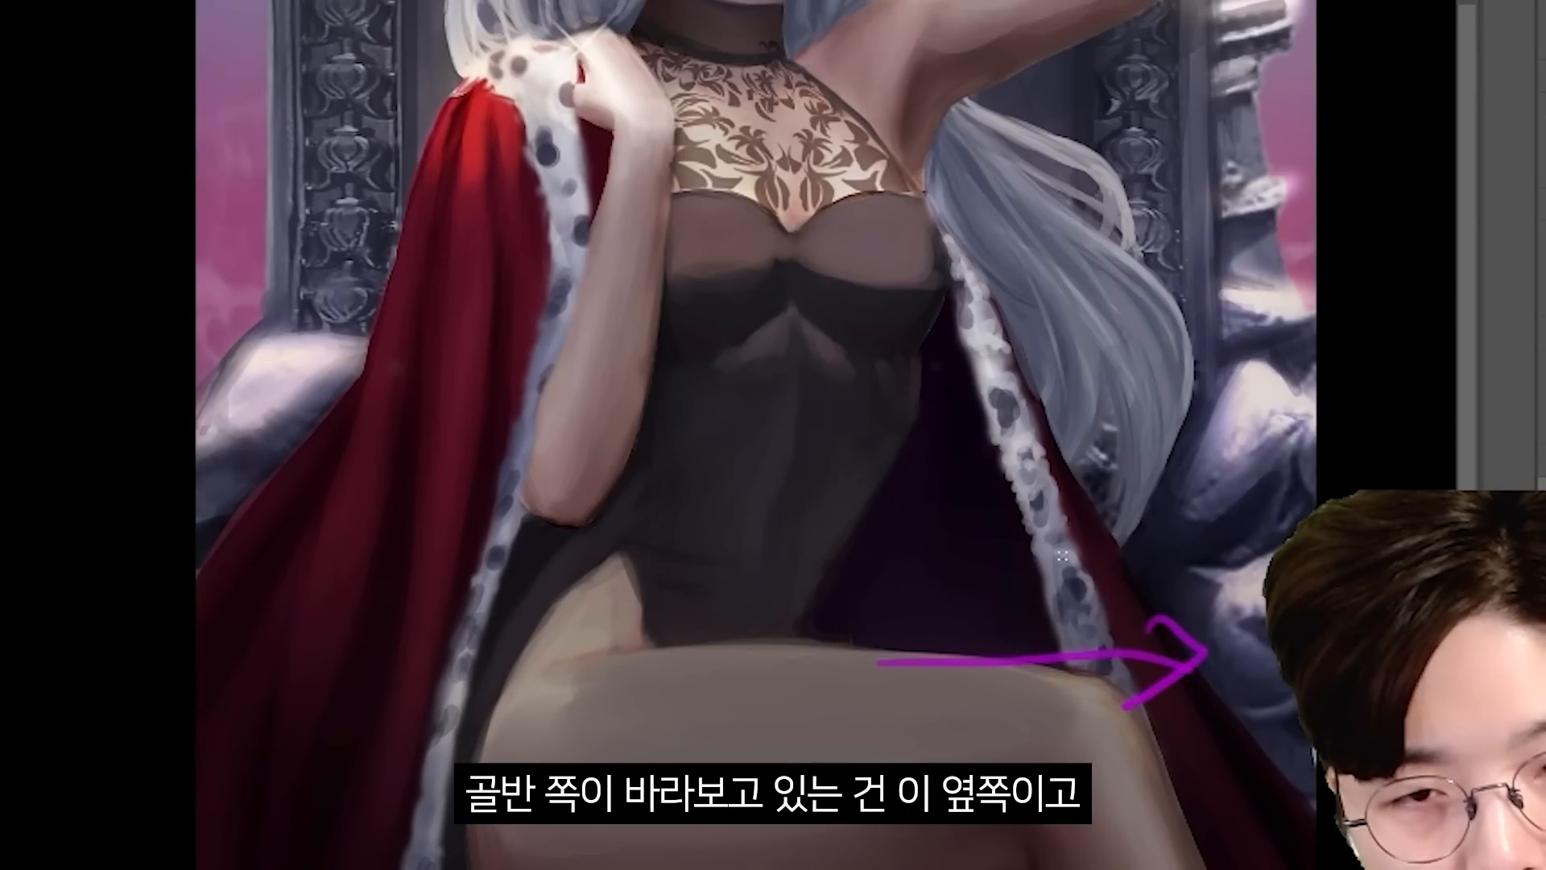
drag(785, 207, 816, 354)
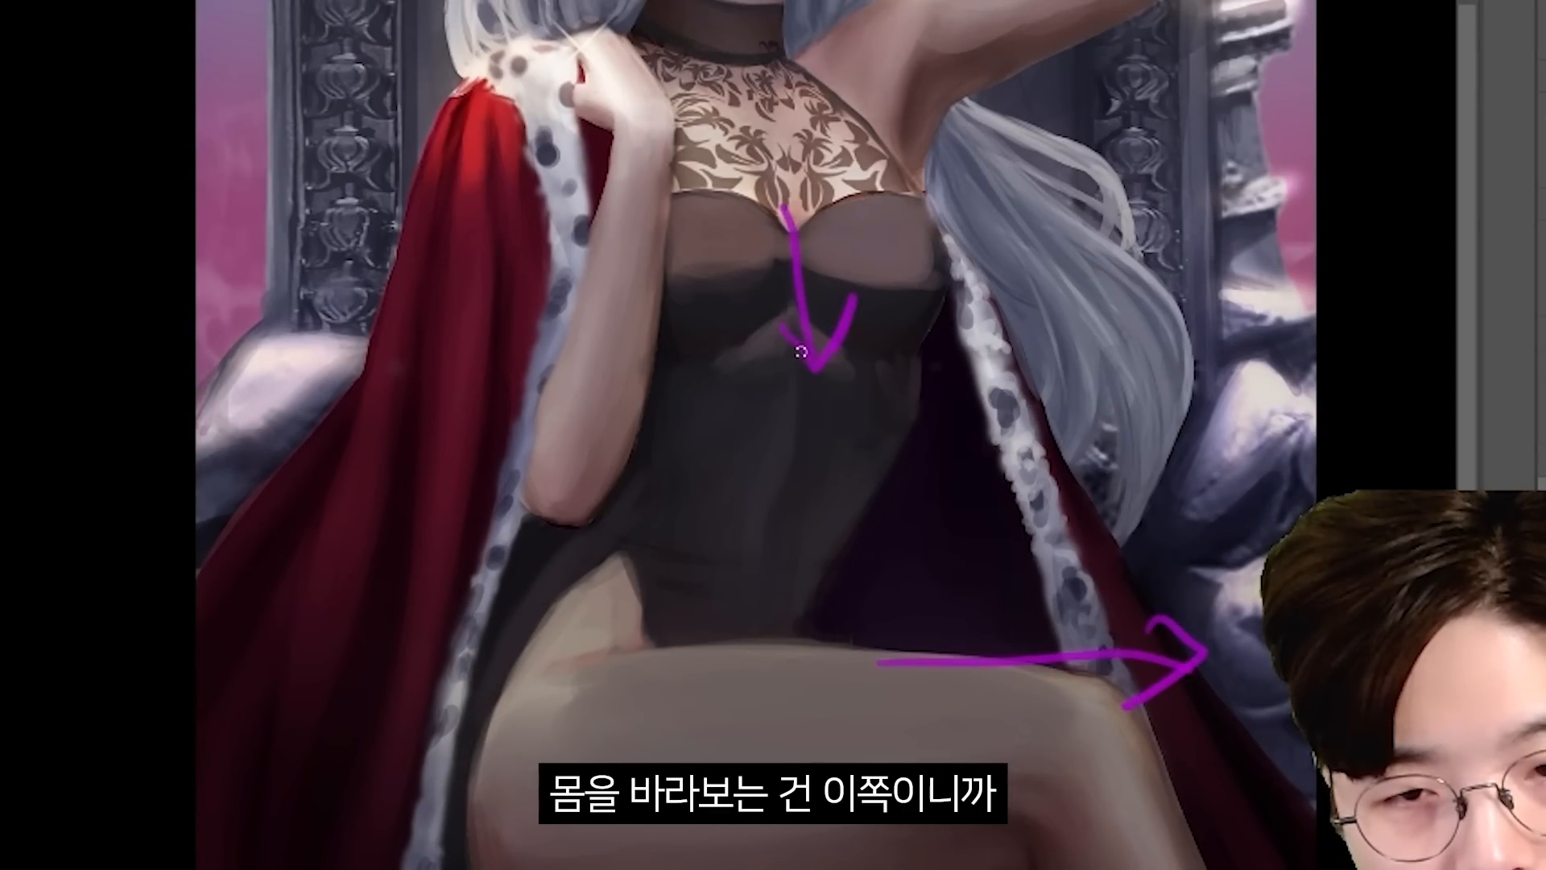
drag(806, 359, 716, 641)
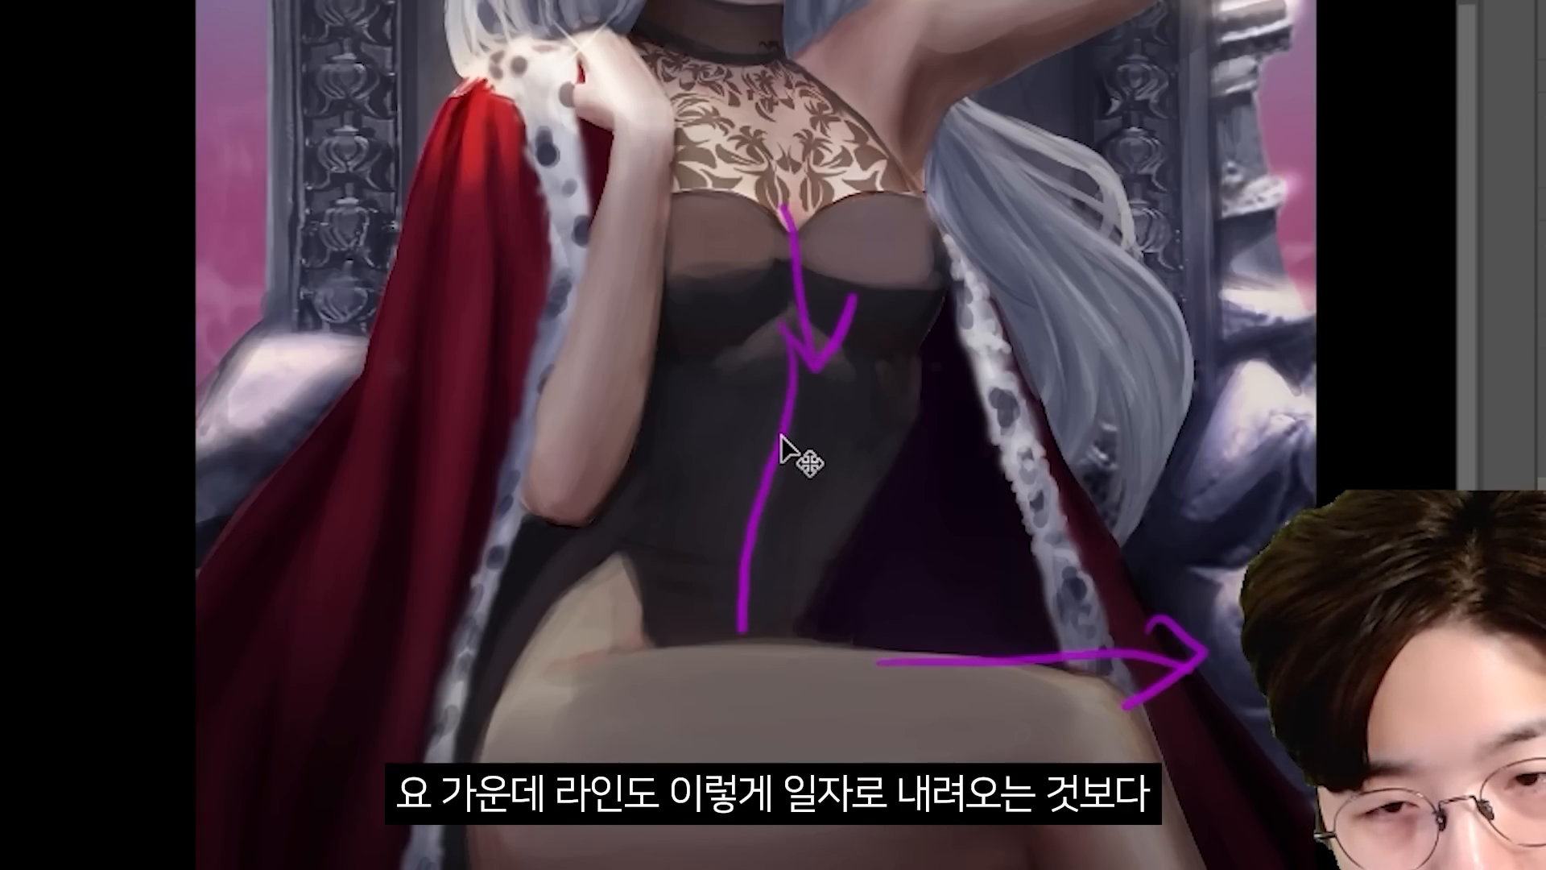
key(ctrl+z)
mouse_move(799, 346)
mouse_down()
mouse_move(765, 558)
mouse_move(776, 628)
mouse_up()
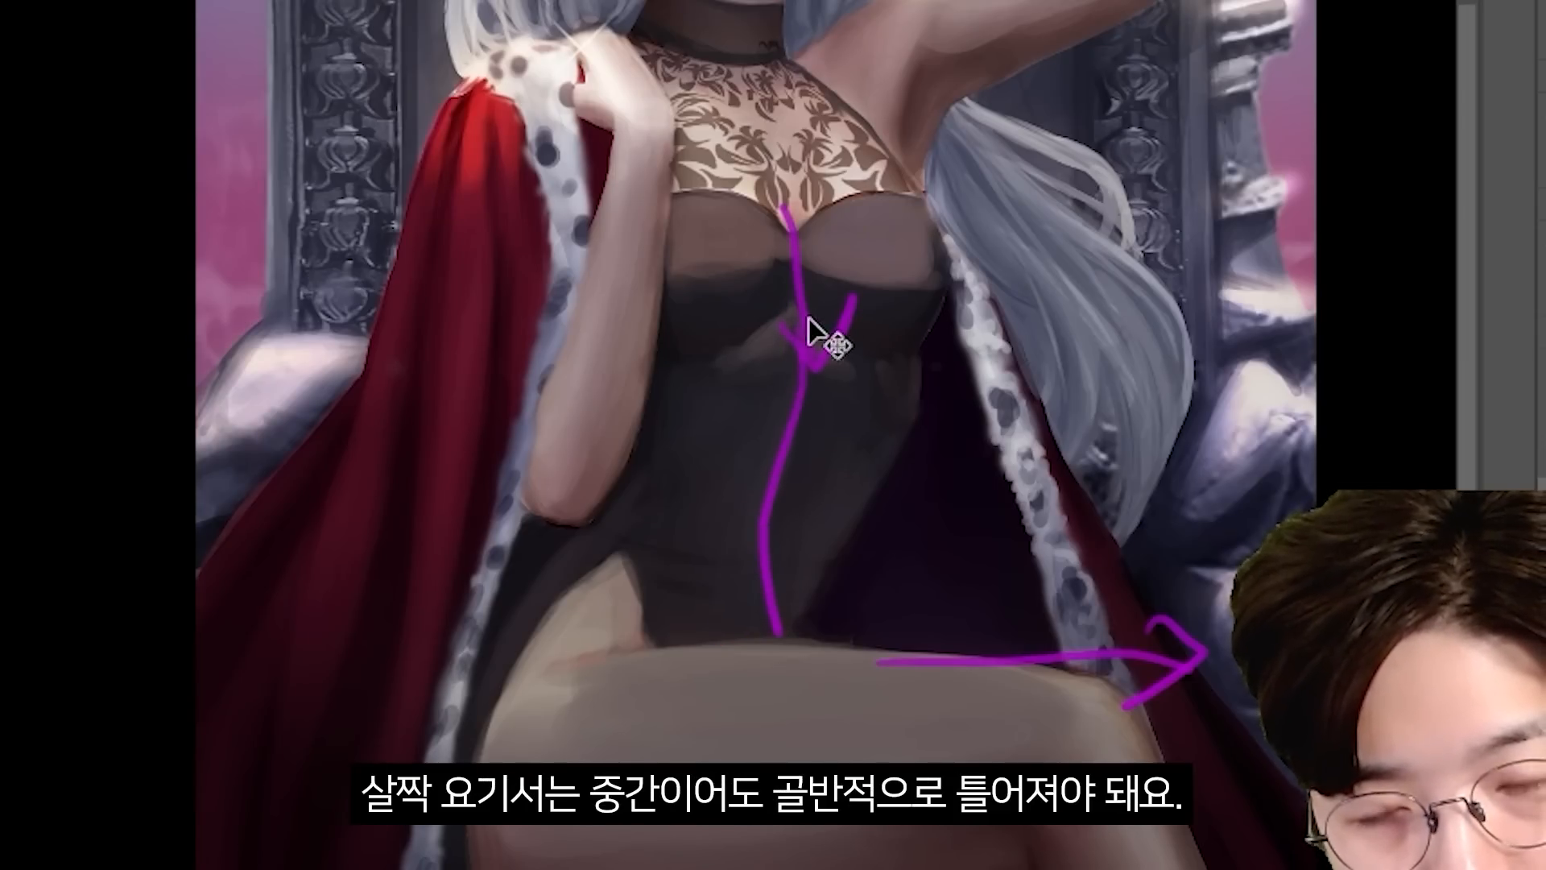
key(ctrl+z)
drag(794, 348, 775, 594)
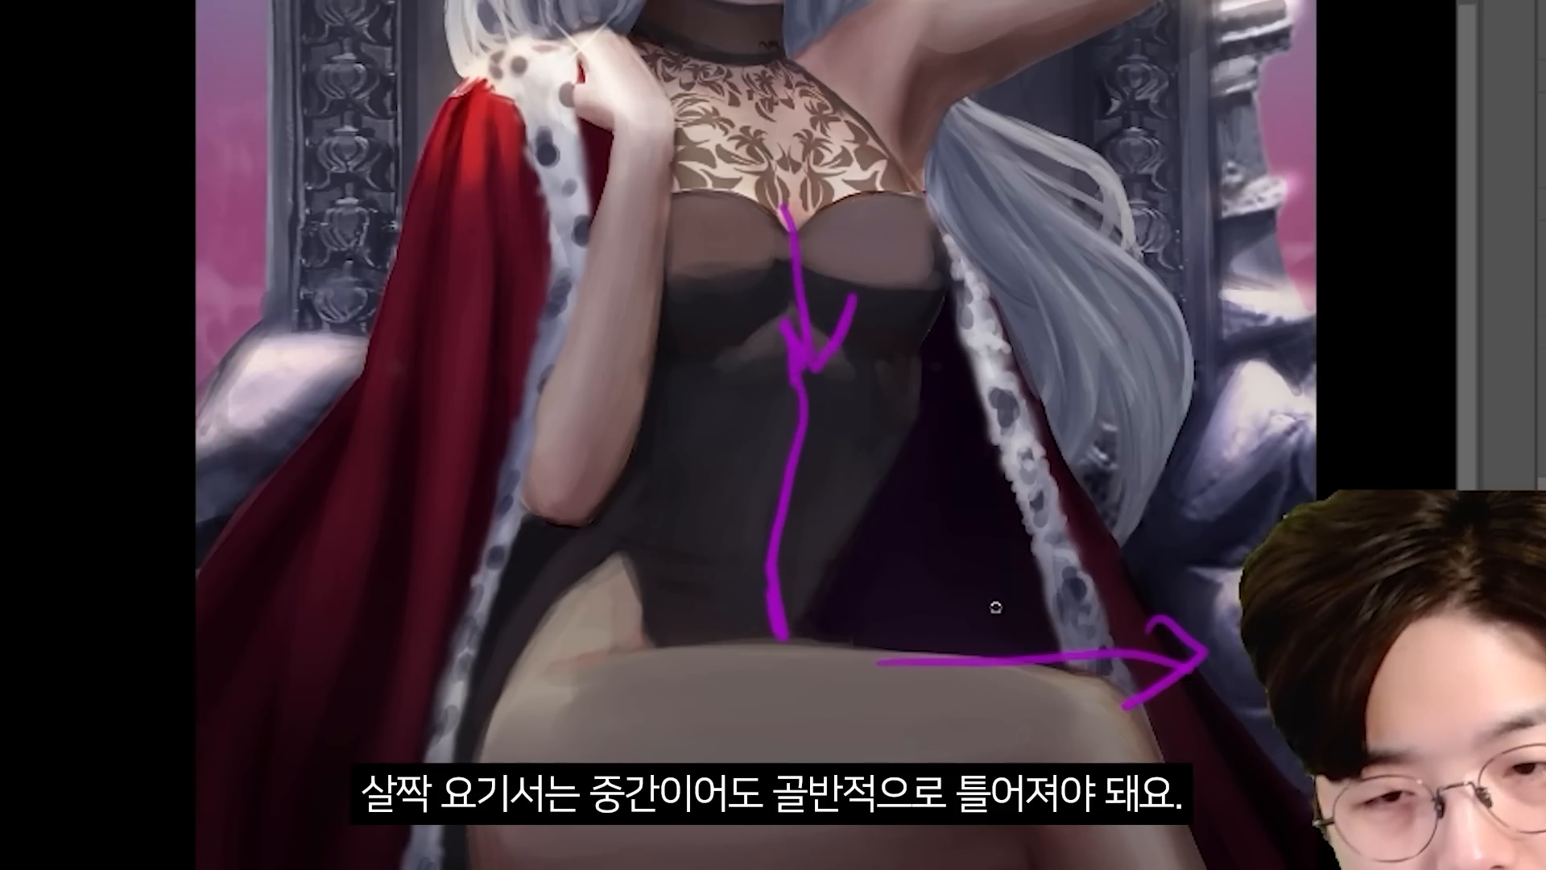
key(ctrl+z)
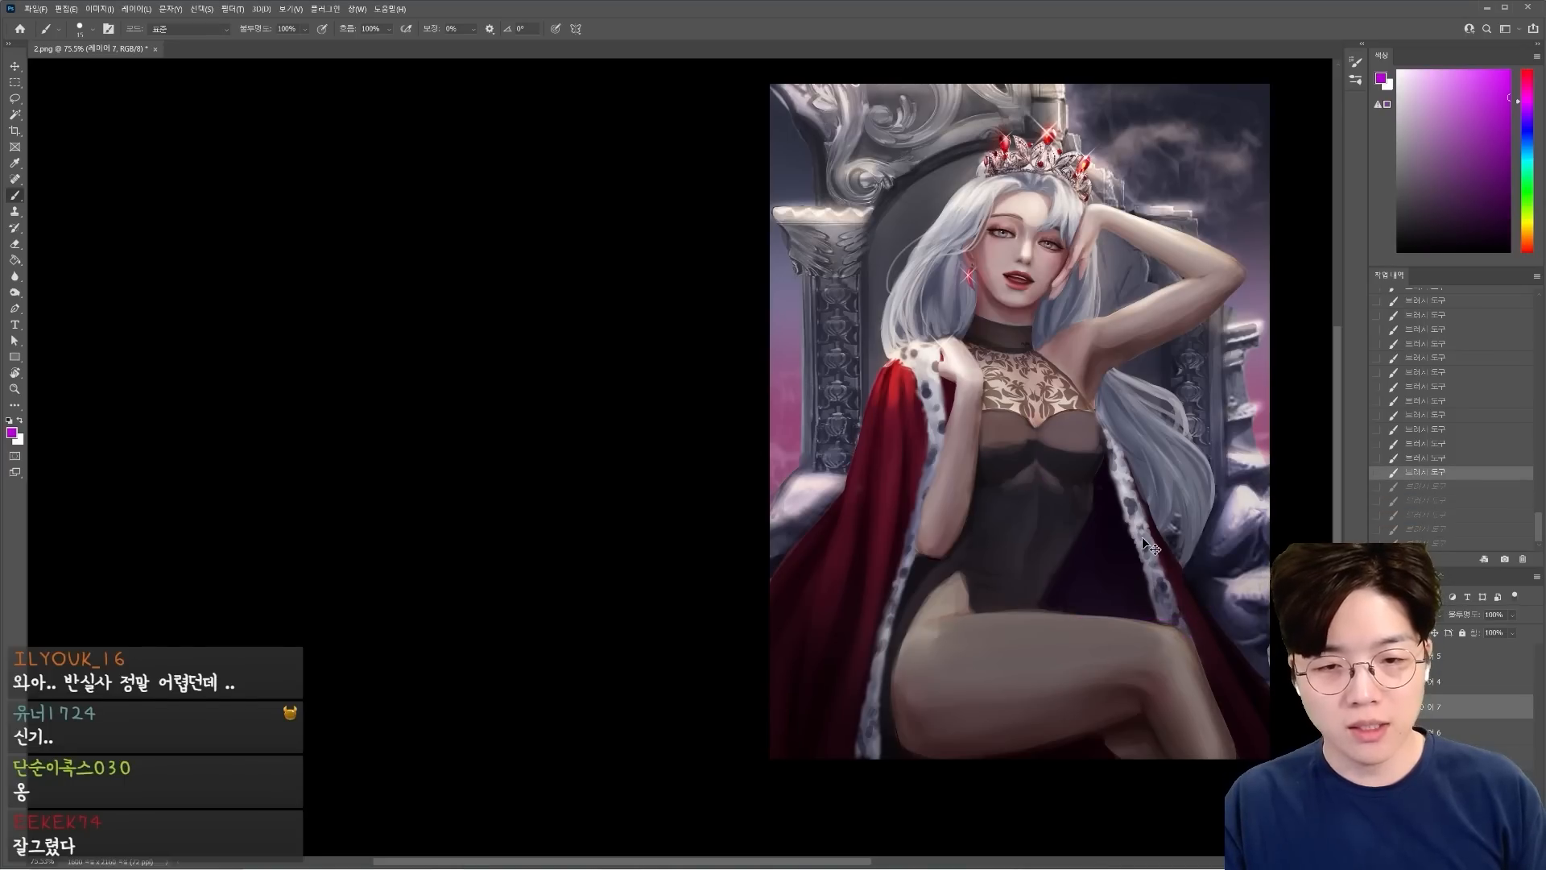
drag(1180, 586, 1156, 586)
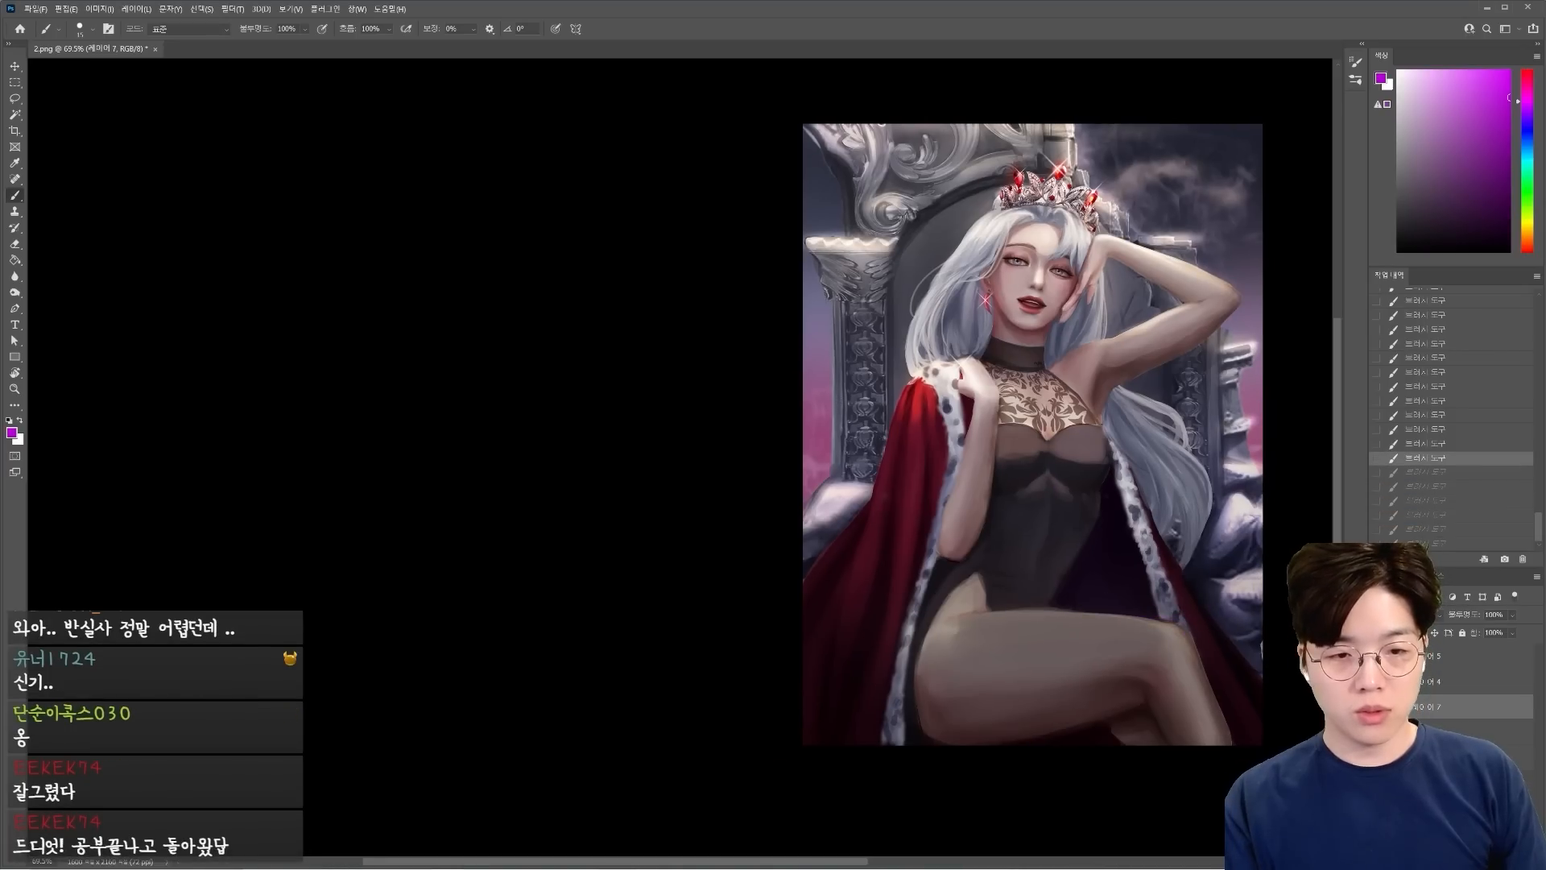
Compare the torso repaint by toggling its layer's visibility, and flip the canvas back to its original orientation.
click(1379, 706)
click(1378, 706)
key(ctrl+shift+h)
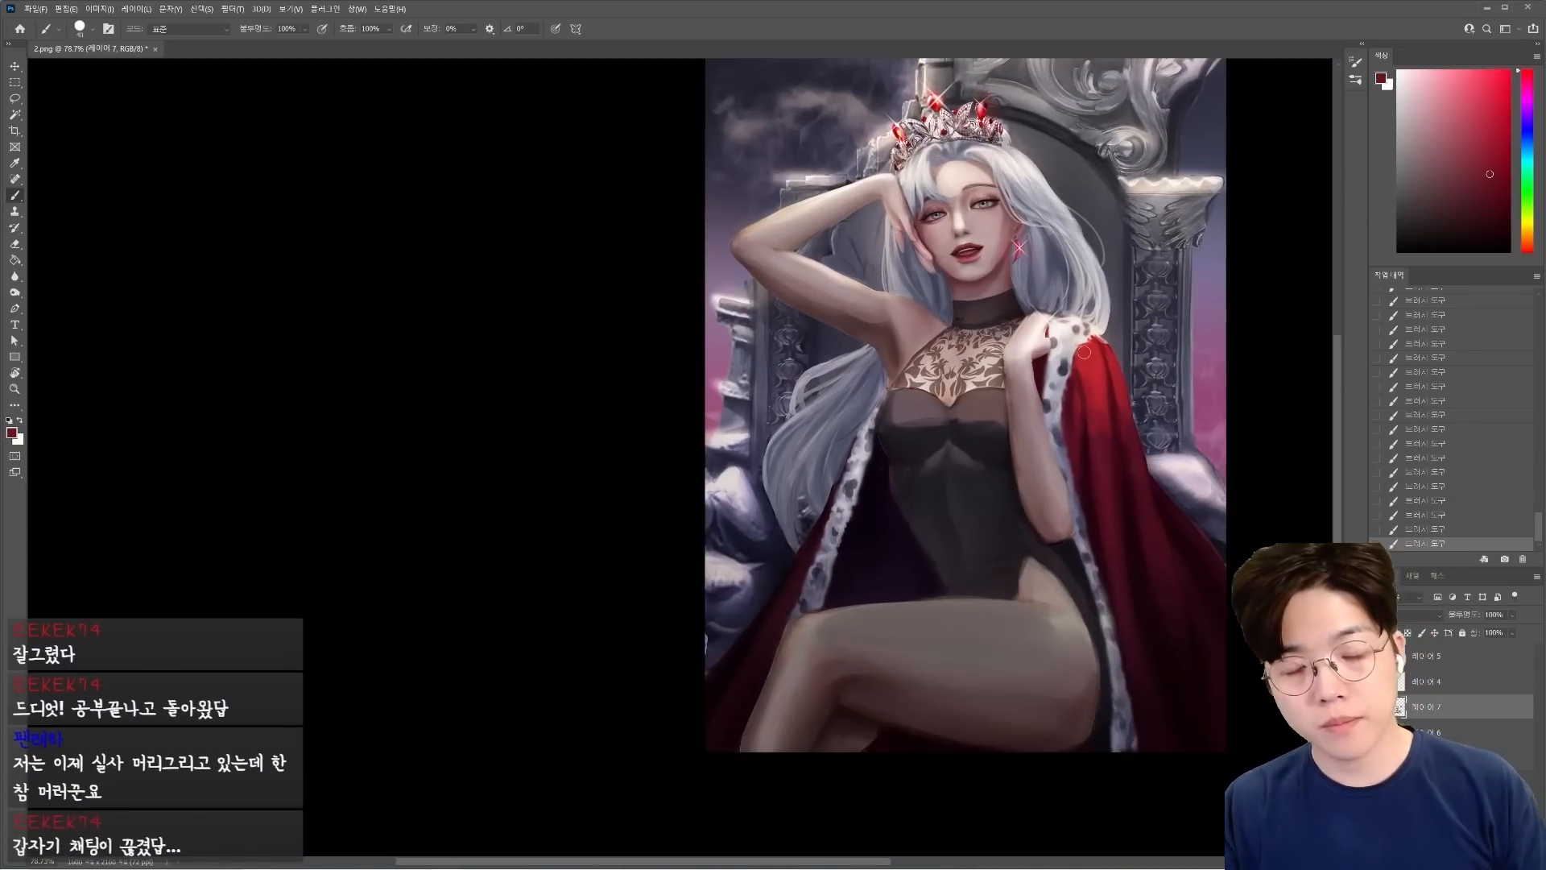
drag(918, 418, 950, 418)
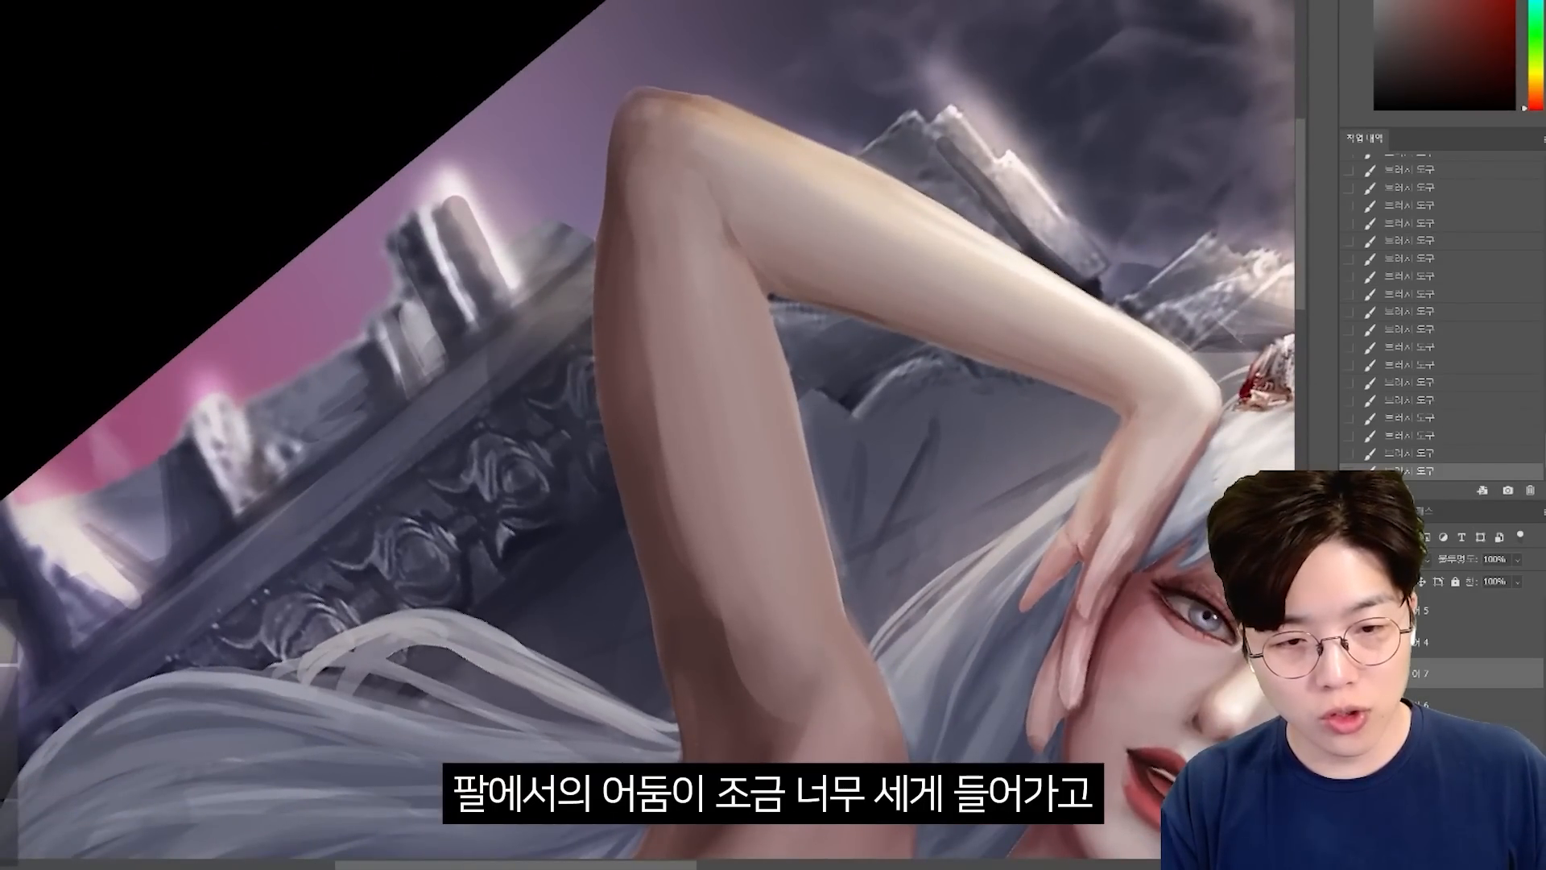
Repaint the raised upper arm with simplified light and shadow areas, using a smaller brush along its shaded edge.
click(1352, 673)
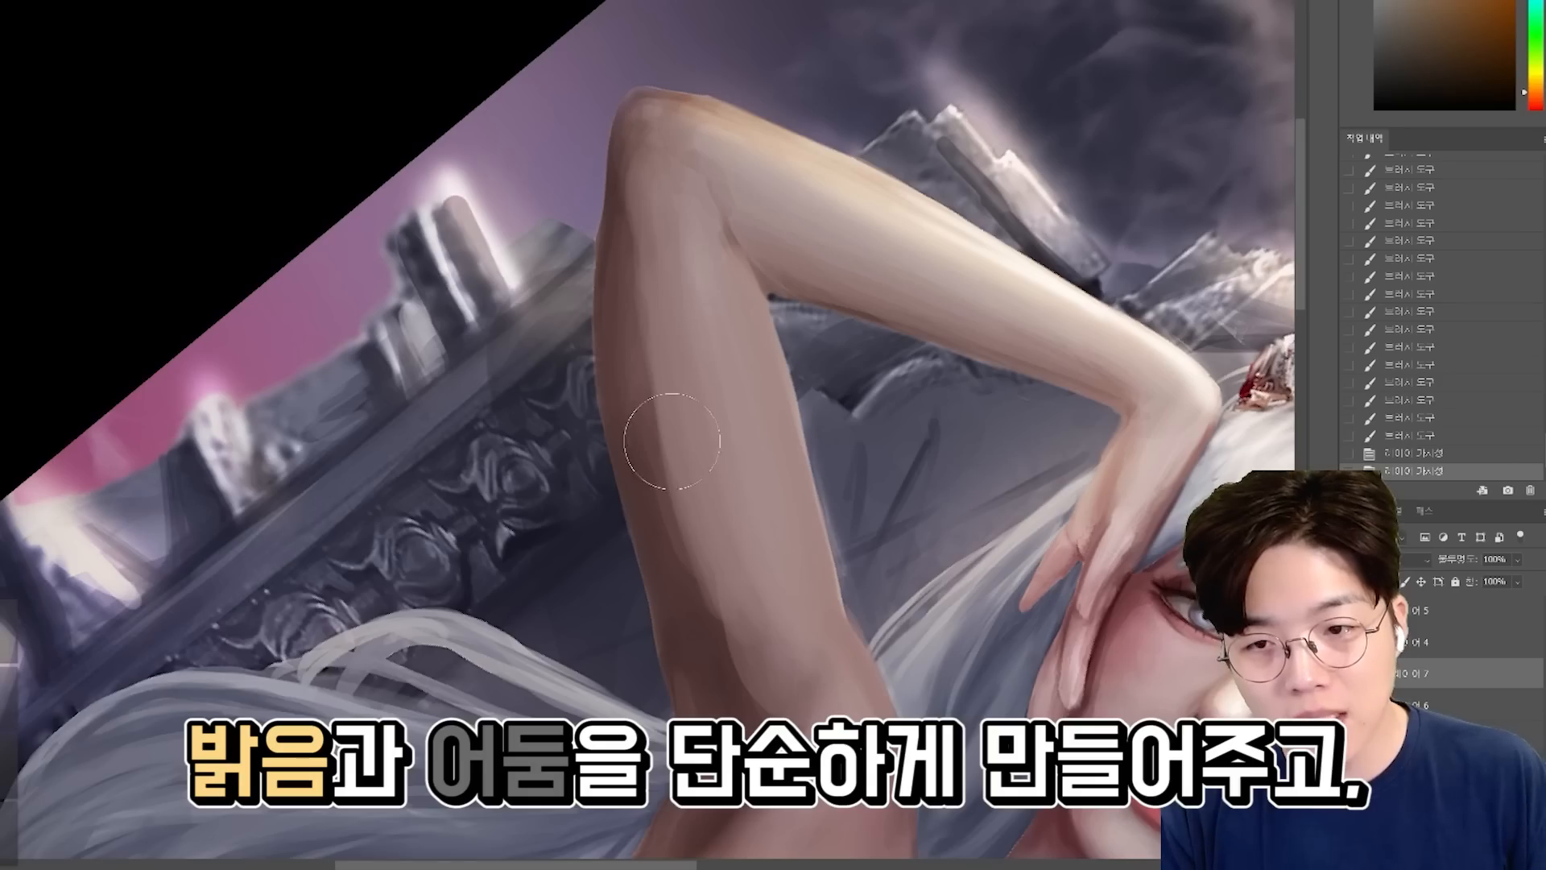
alt+click(620, 407)
key(bracketleft)
key(bracketleft)
key(bracketleft)
mouse_move(626, 198)
mouse_down()
mouse_move(645, 476)
mouse_move(721, 808)
mouse_up()
drag(666, 527, 731, 705)
mouse_move(654, 511)
mouse_down()
mouse_move(661, 541)
mouse_move(660, 507)
mouse_up()
Lighten the shadow along the underside of the raised upper arm with a sampled reddish skin tone.
alt+click(1101, 609)
alt+click(622, 350)
drag(618, 354, 630, 427)
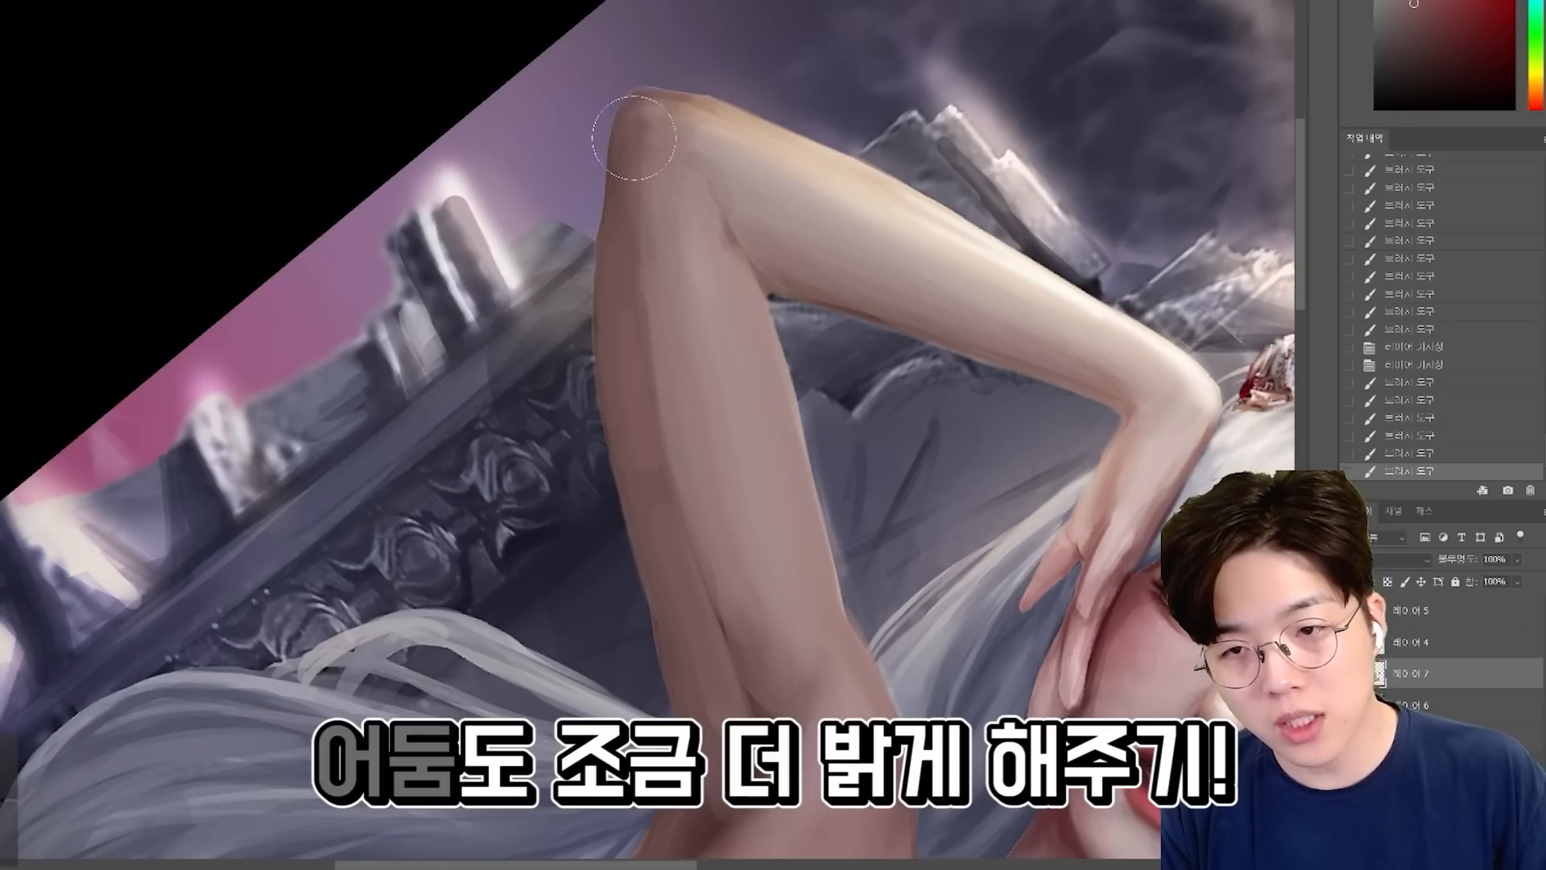
drag(615, 322, 643, 451)
drag(649, 491, 699, 652)
drag(713, 665, 744, 717)
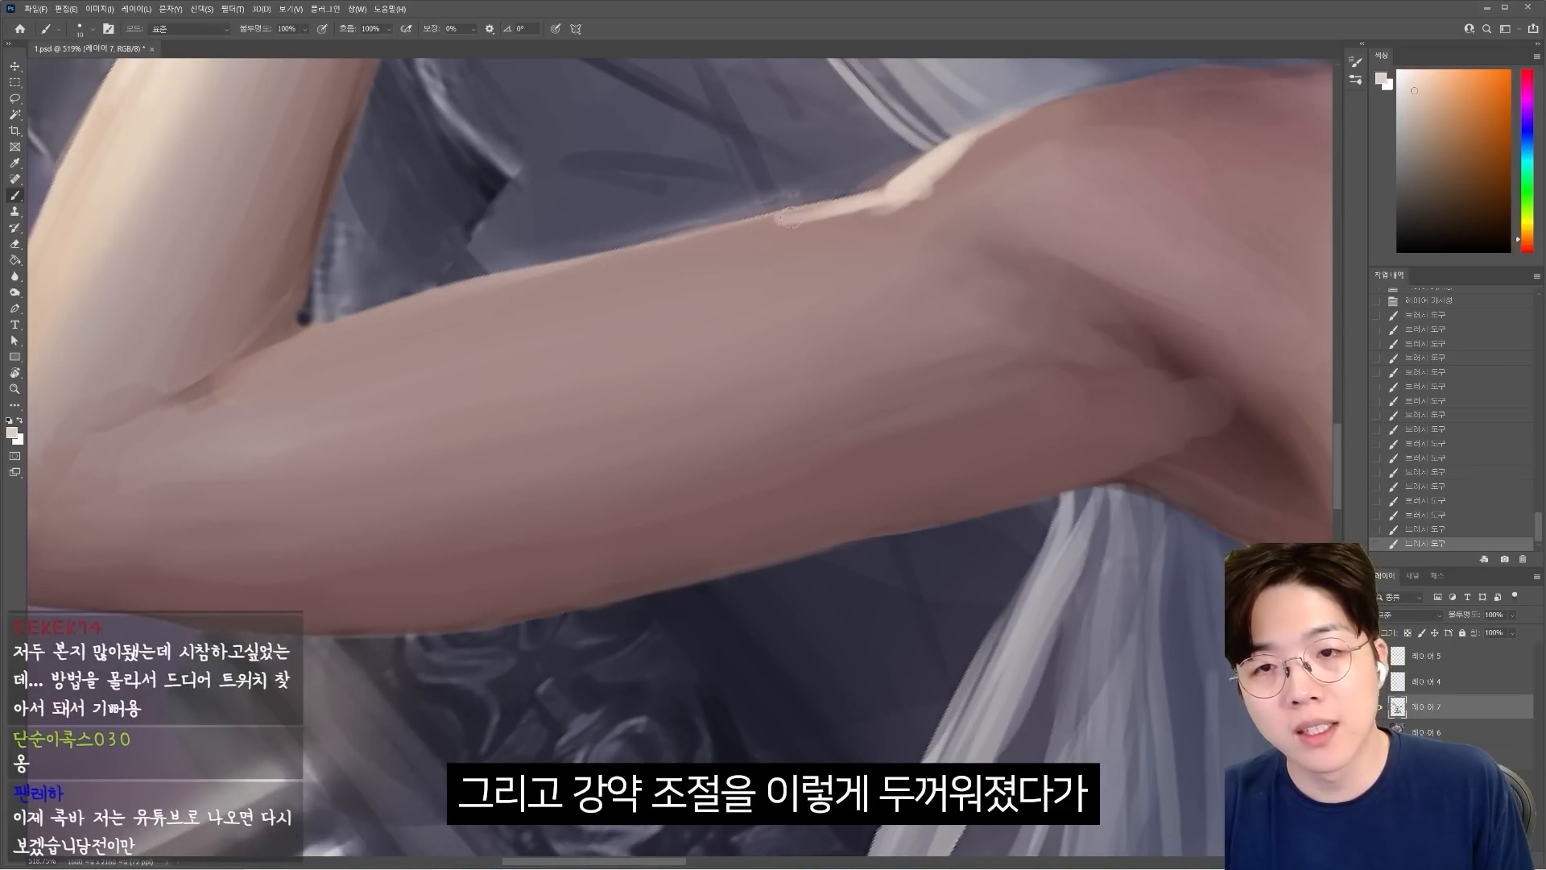
Extend the pale highlight along the upper arm's edge with varying thickness, and soften the dark shading in the armpit.
drag(791, 218, 741, 232)
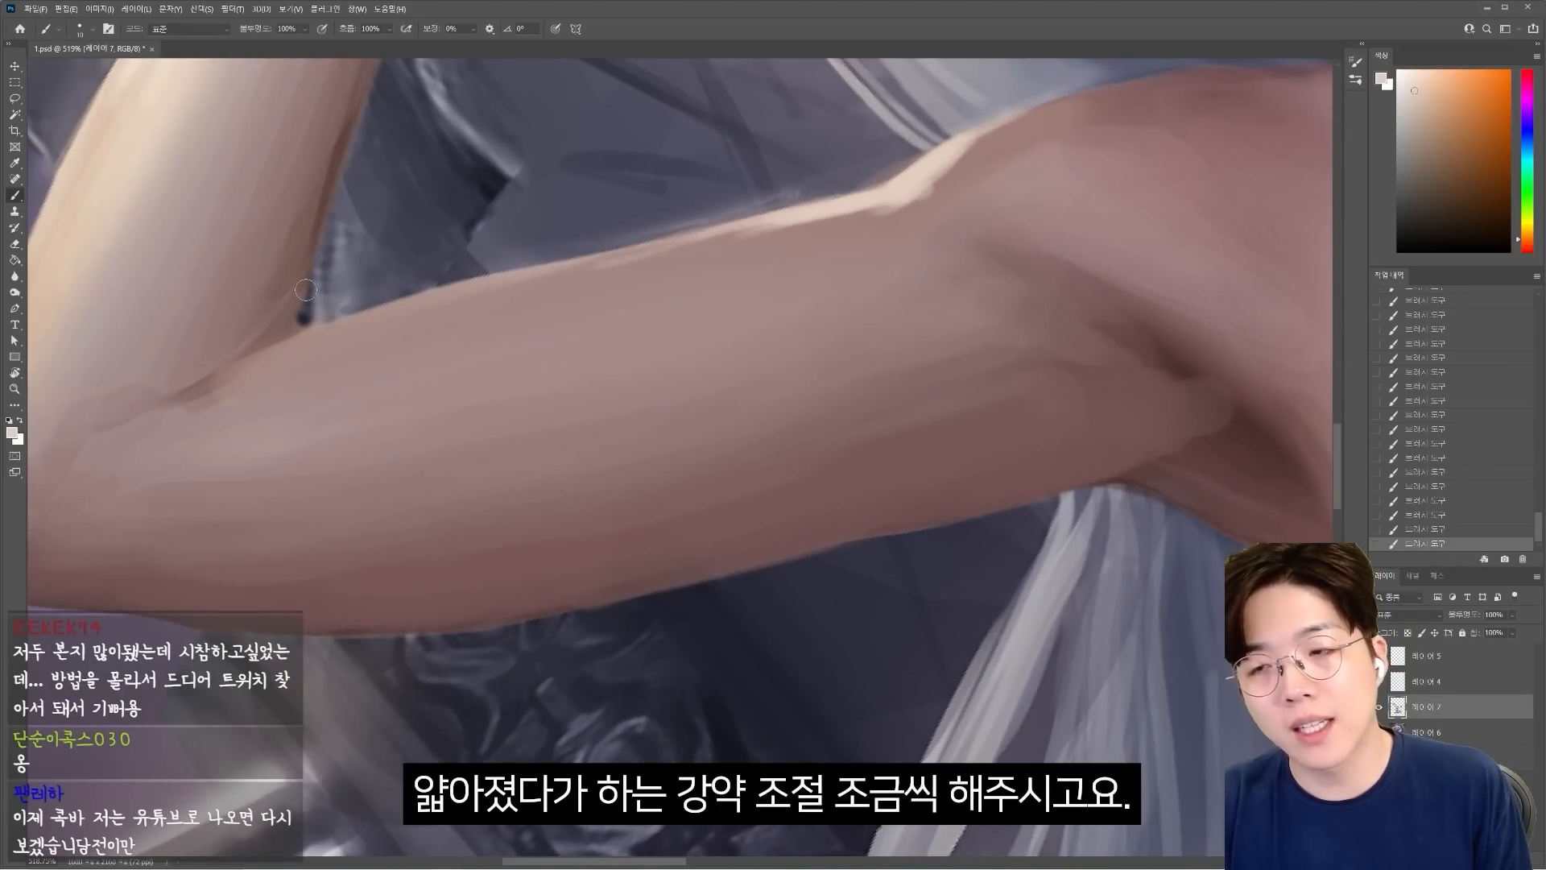
key(ctrl+0)
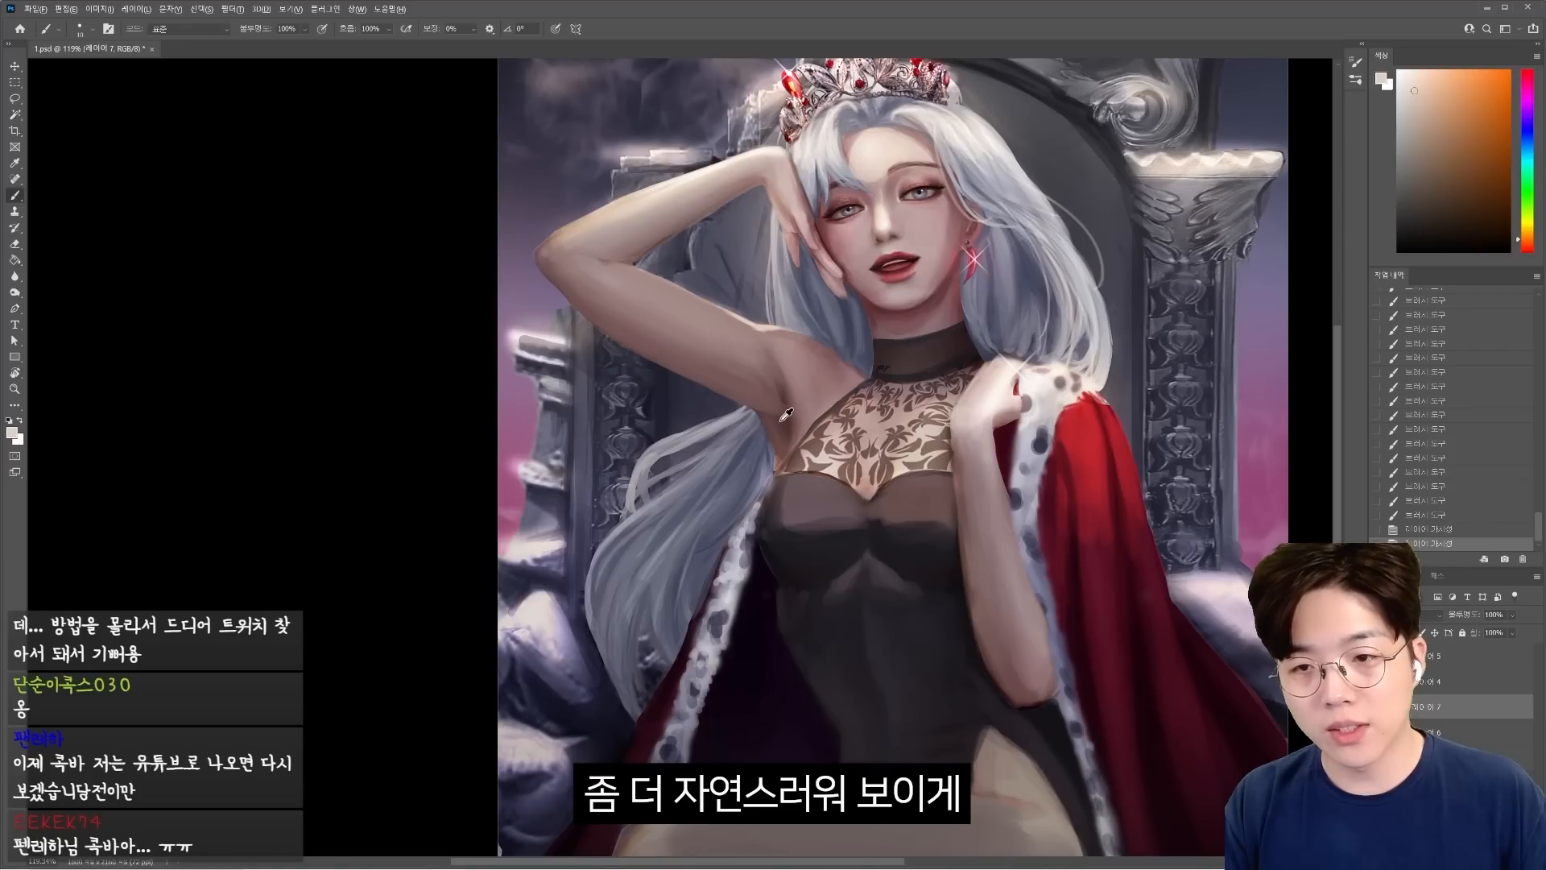
alt+click(778, 395)
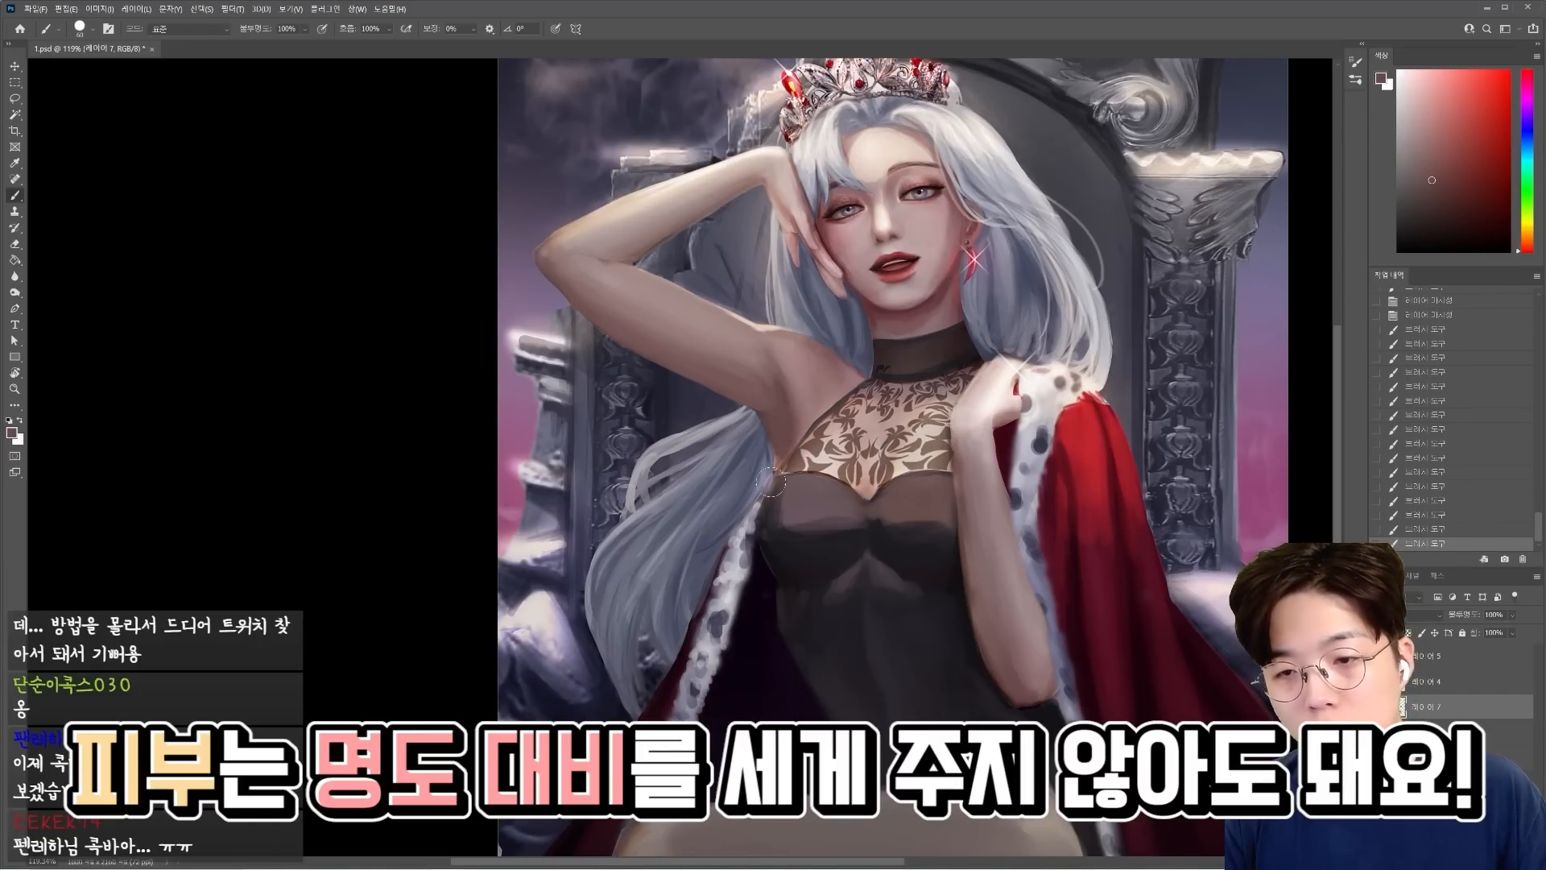
alt+click(753, 433)
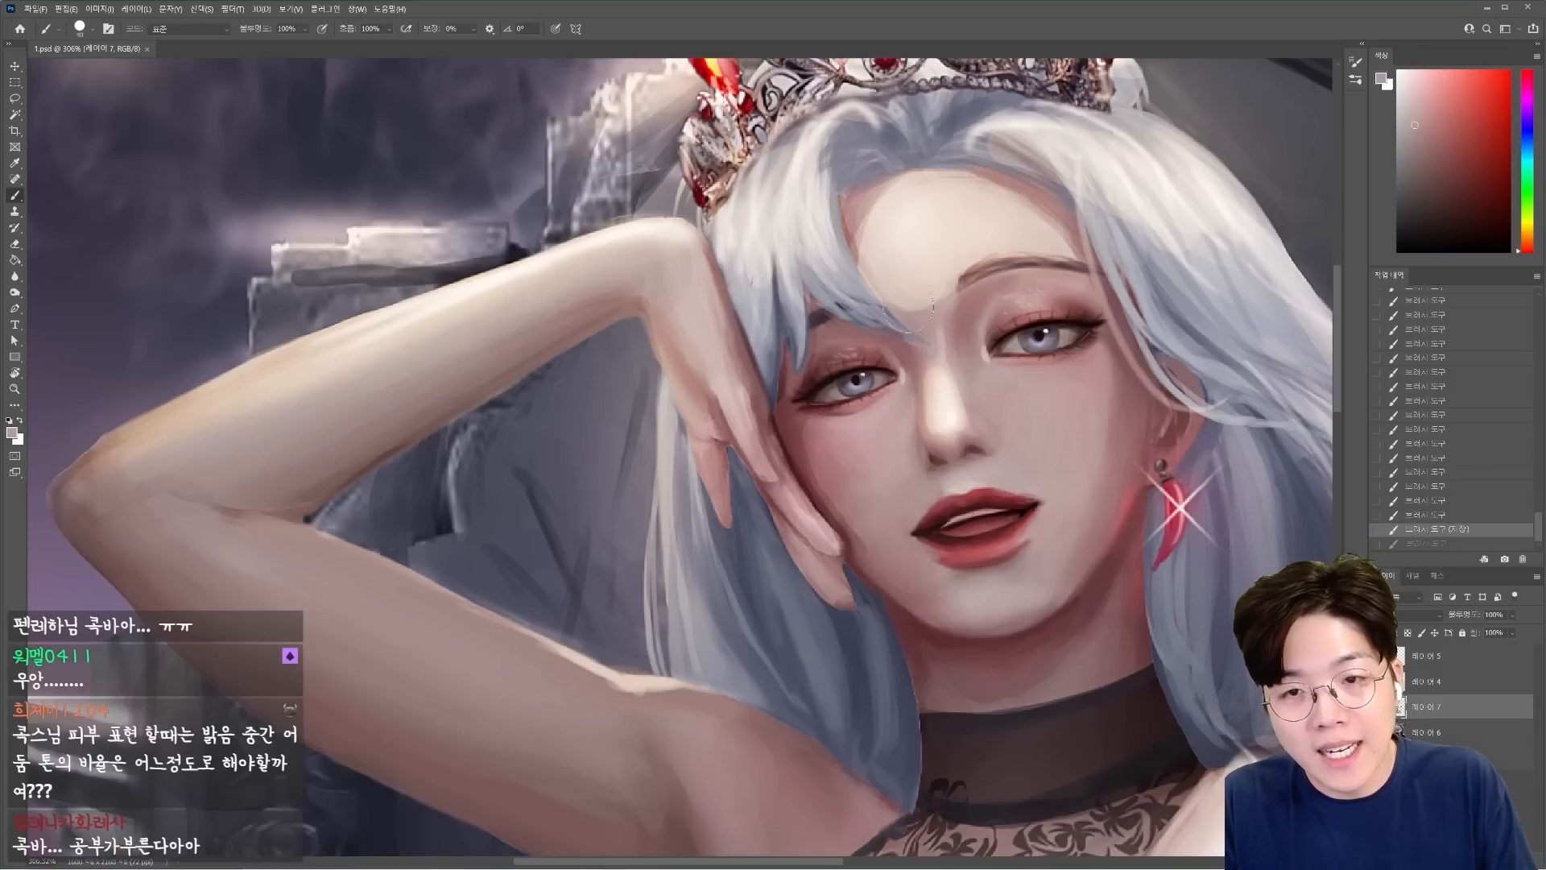
Soften the lower edge of the forehead highlight and blend the shadow between the eyebrows.
drag(896, 297, 933, 295)
mouse_move(889, 290)
mouse_down()
mouse_move(942, 284)
mouse_move(918, 268)
mouse_up()
alt+click(928, 276)
alt+click(936, 269)
mouse_move(918, 274)
mouse_down()
mouse_move(946, 266)
mouse_move(897, 304)
mouse_up()
alt+click(933, 261)
alt+click(918, 296)
drag(905, 307, 889, 317)
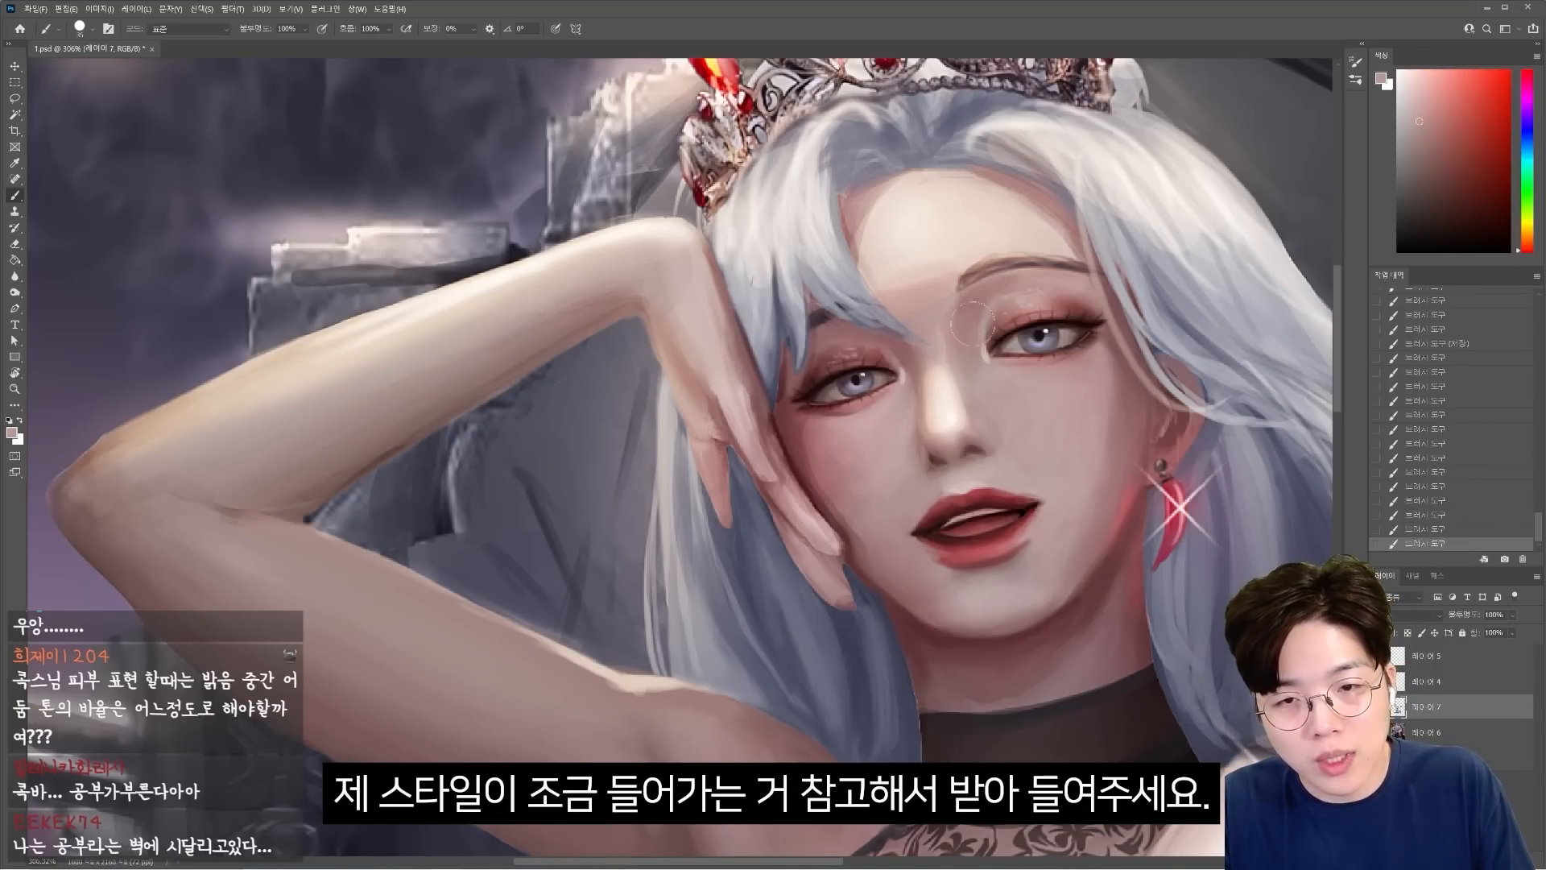
Paint a brighter, more defined highlight down the nose bridge to the tip and blend its edges.
alt+click(939, 412)
drag(941, 410, 928, 430)
alt+click(927, 395)
drag(928, 367, 961, 419)
alt+click(944, 374)
alt+click(952, 407)
drag(934, 419, 940, 434)
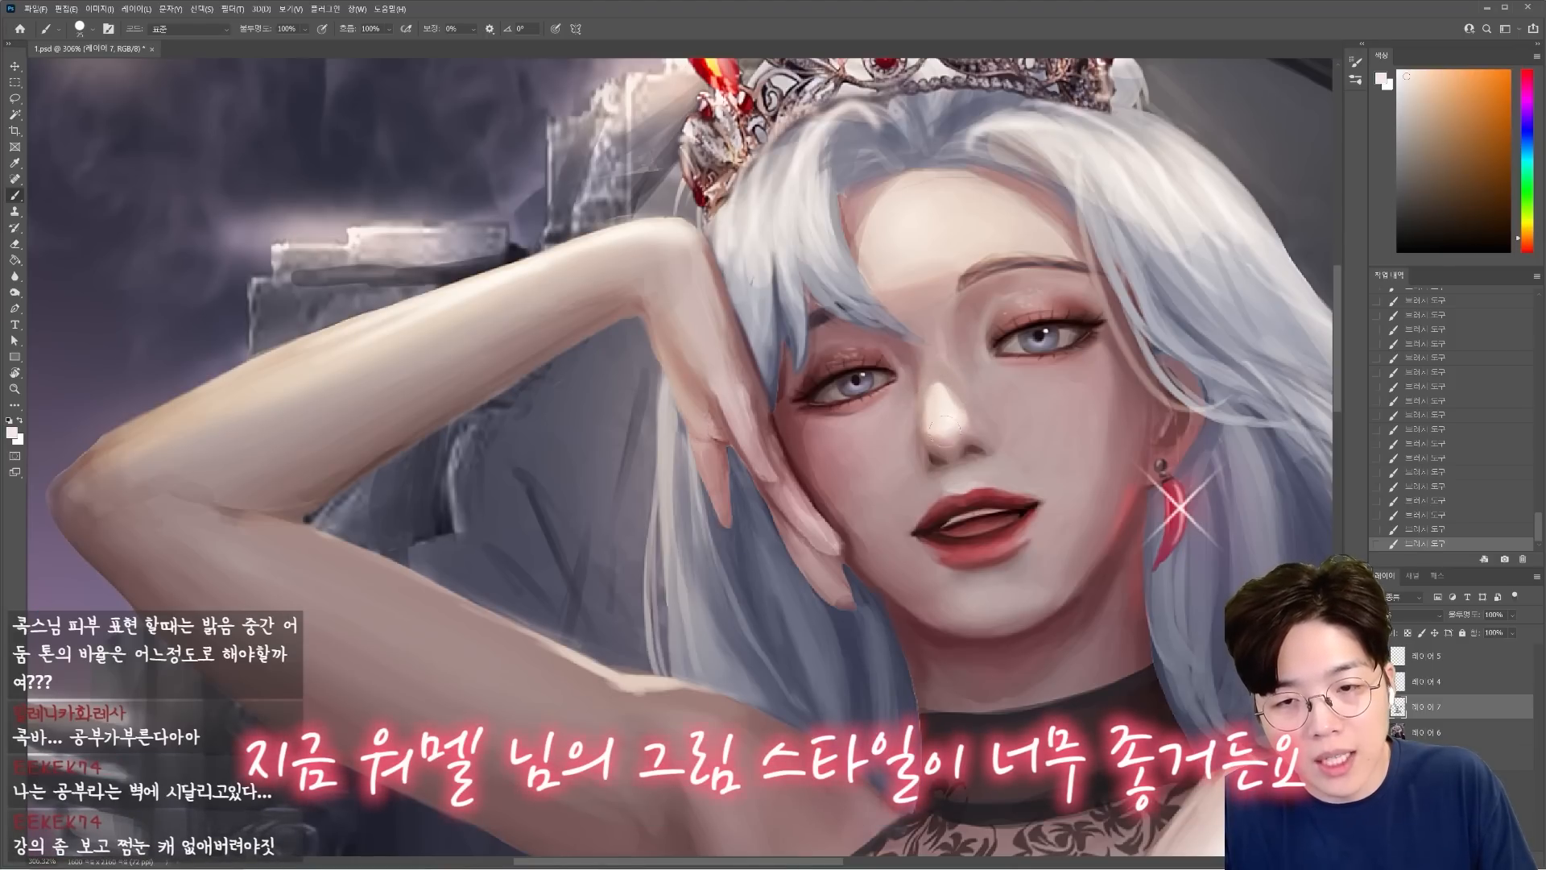
alt+click(976, 417)
key([)
alt+click(935, 443)
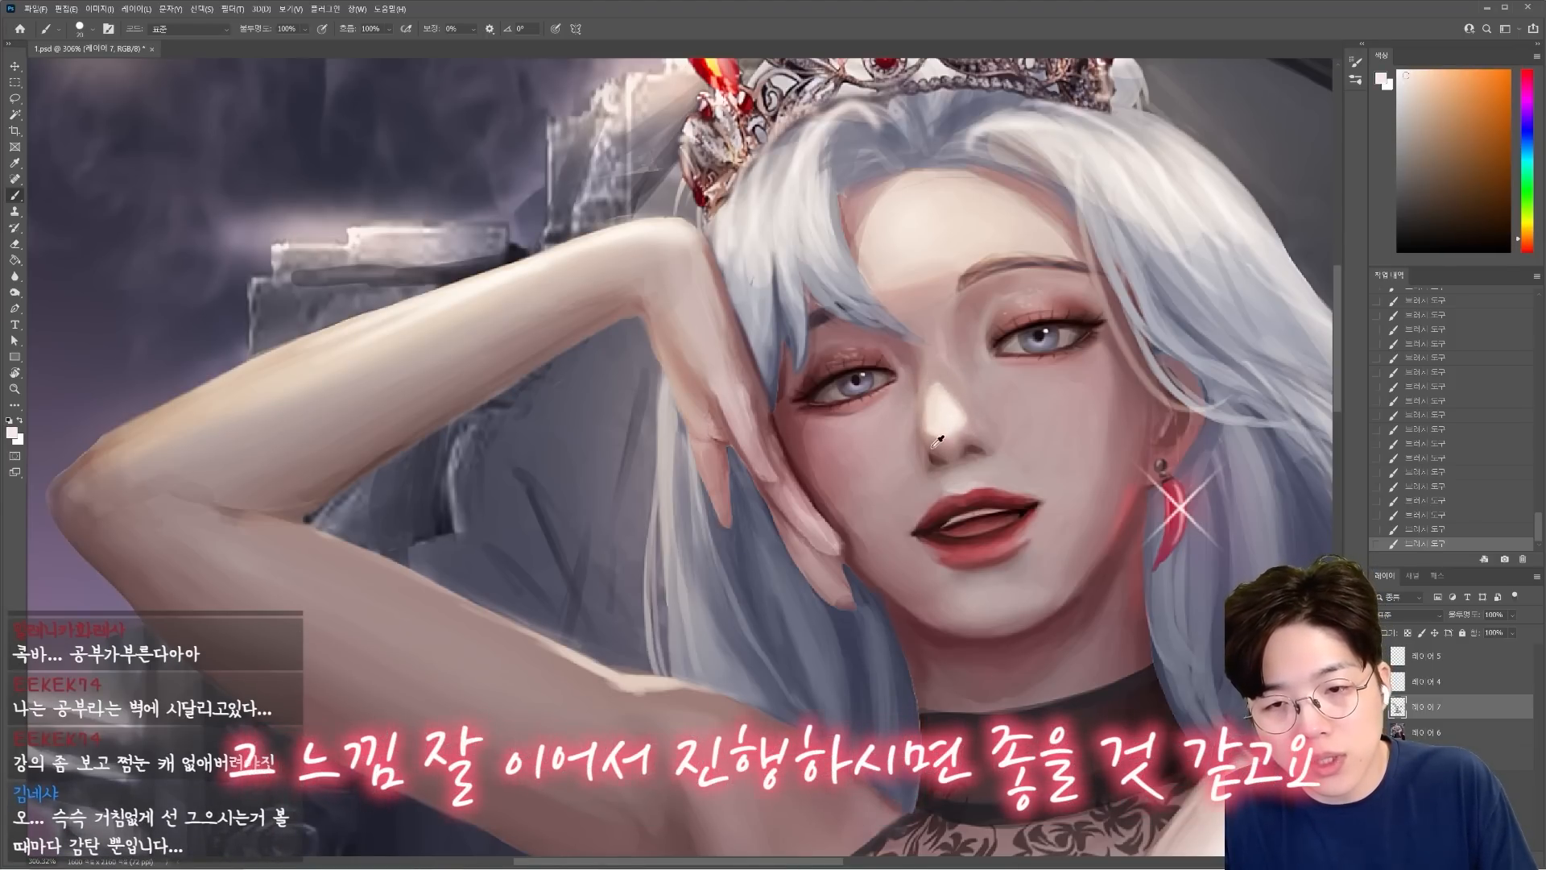
Refine the skin shading around the nose tip and beside the nostrils with sampled tones.
alt+click(995, 449)
mouse_move(967, 451)
mouse_down()
mouse_move(997, 449)
mouse_move(975, 441)
mouse_up()
alt+click(973, 436)
alt+click(913, 464)
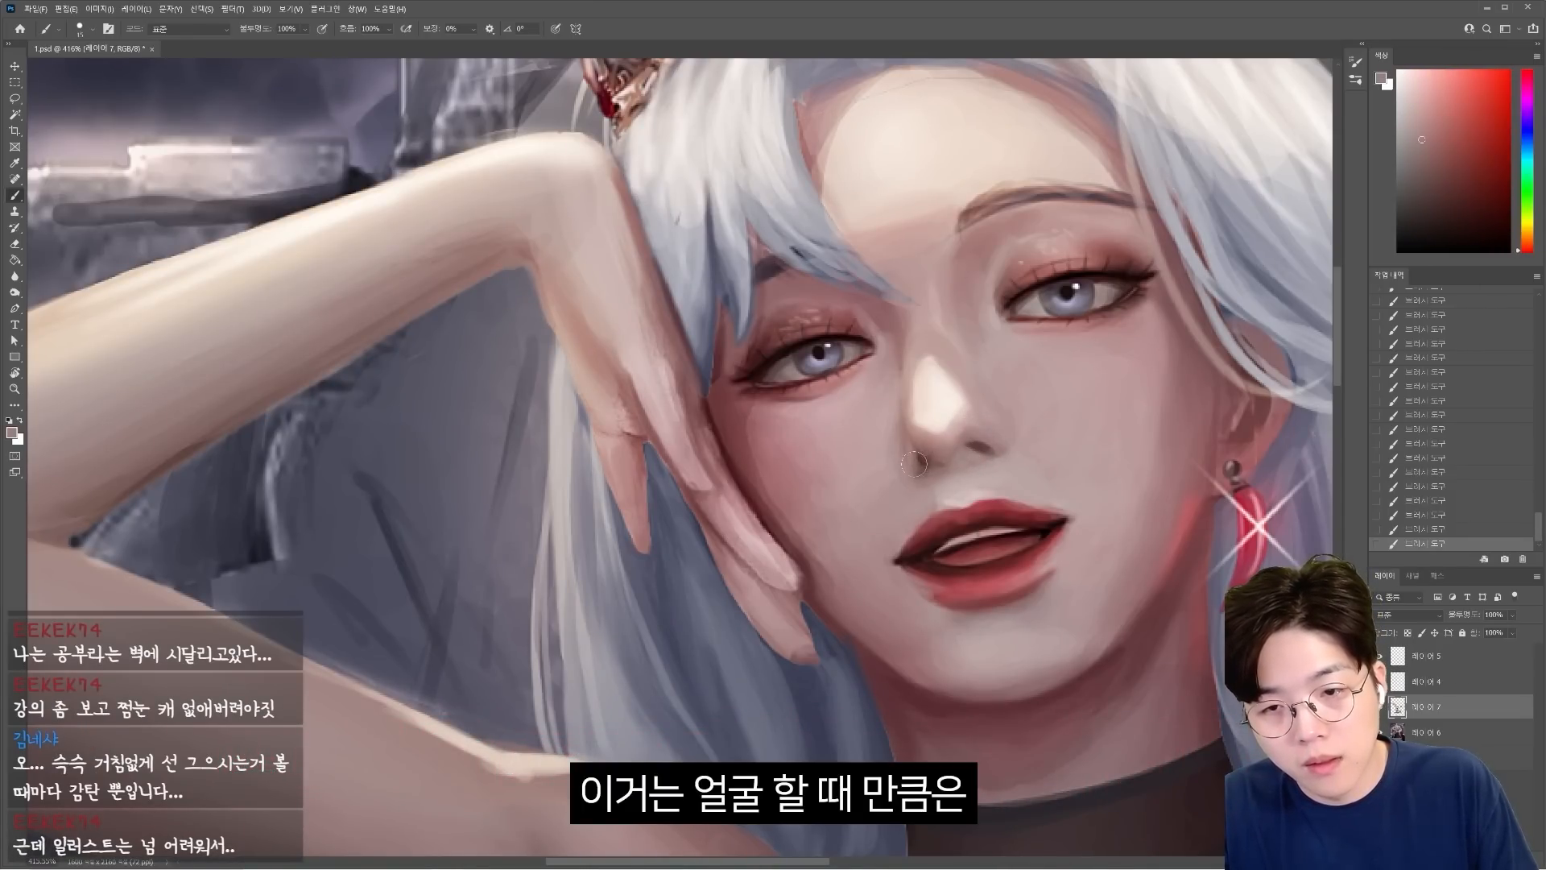
Define both nostrils with dark strokes, and blend the skin tones along the side of the nose.
alt+click(971, 443)
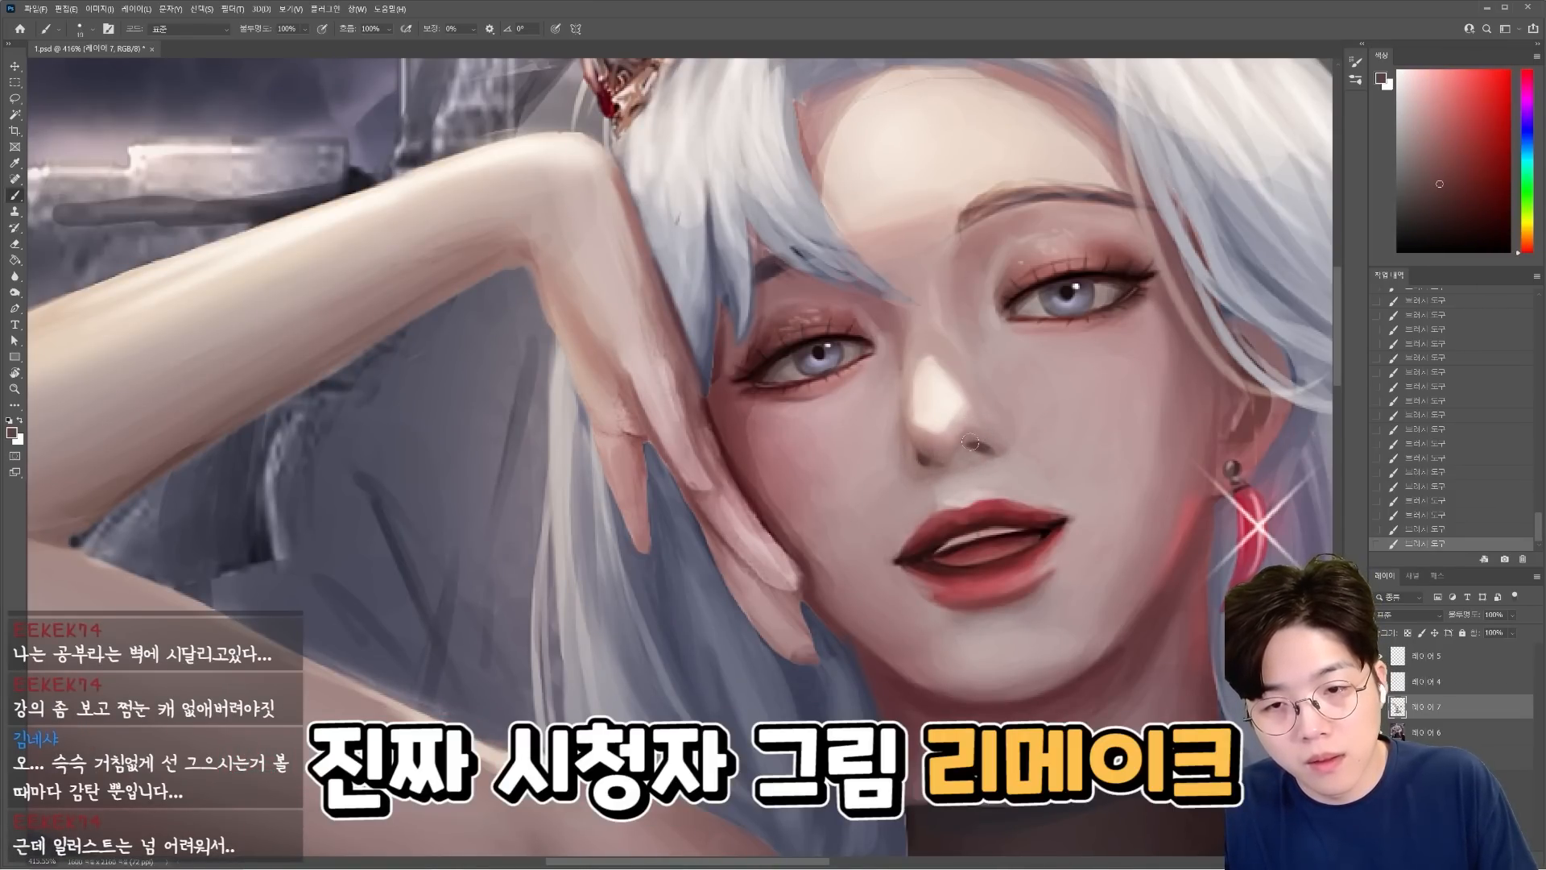
alt+click(920, 452)
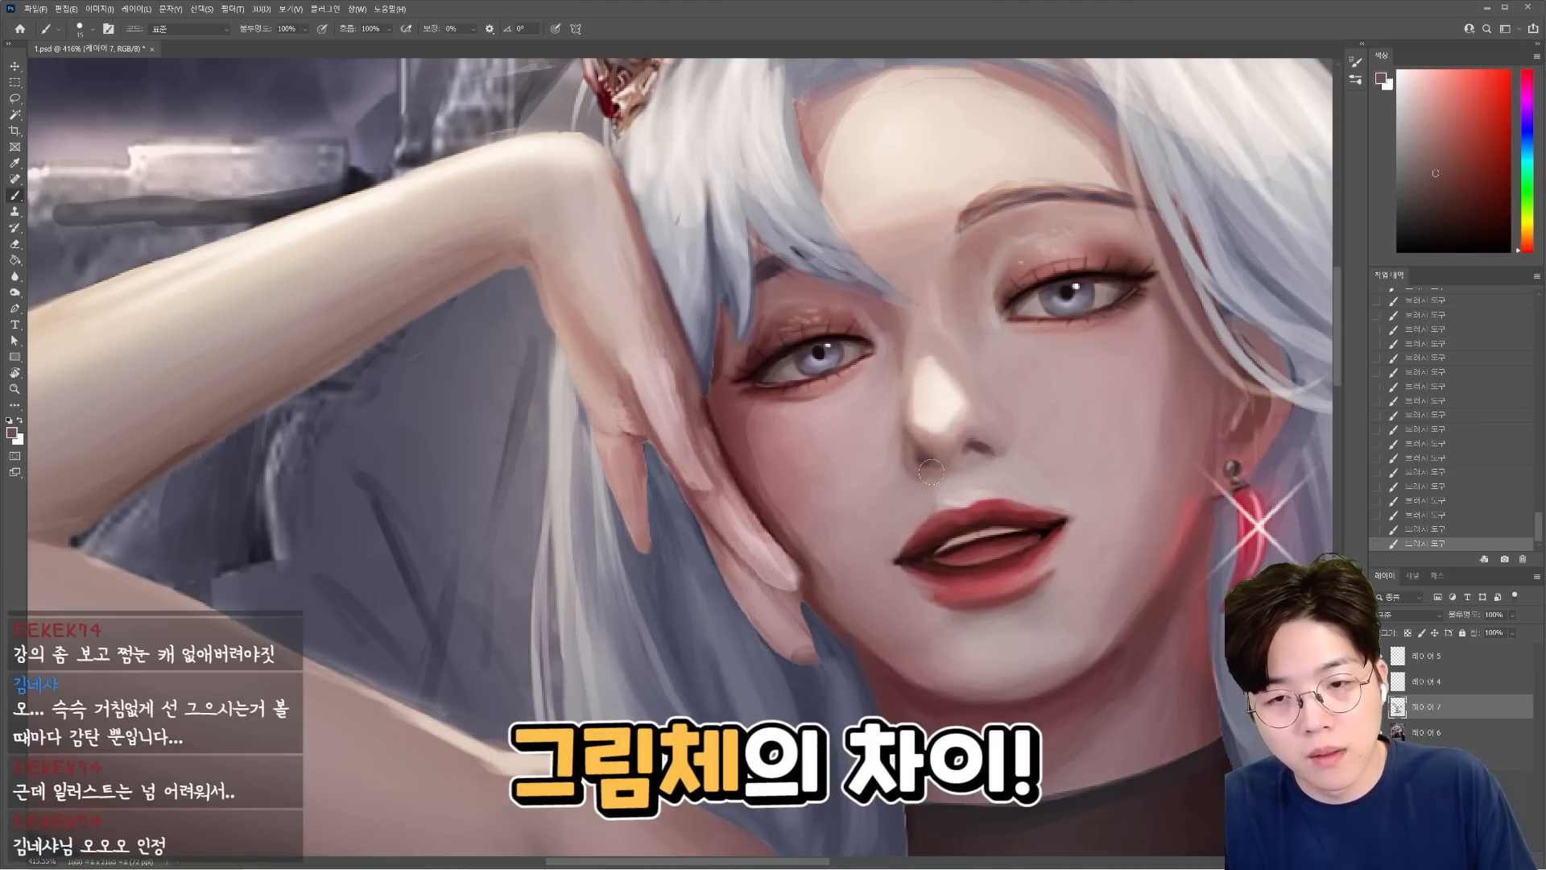
alt+click(988, 442)
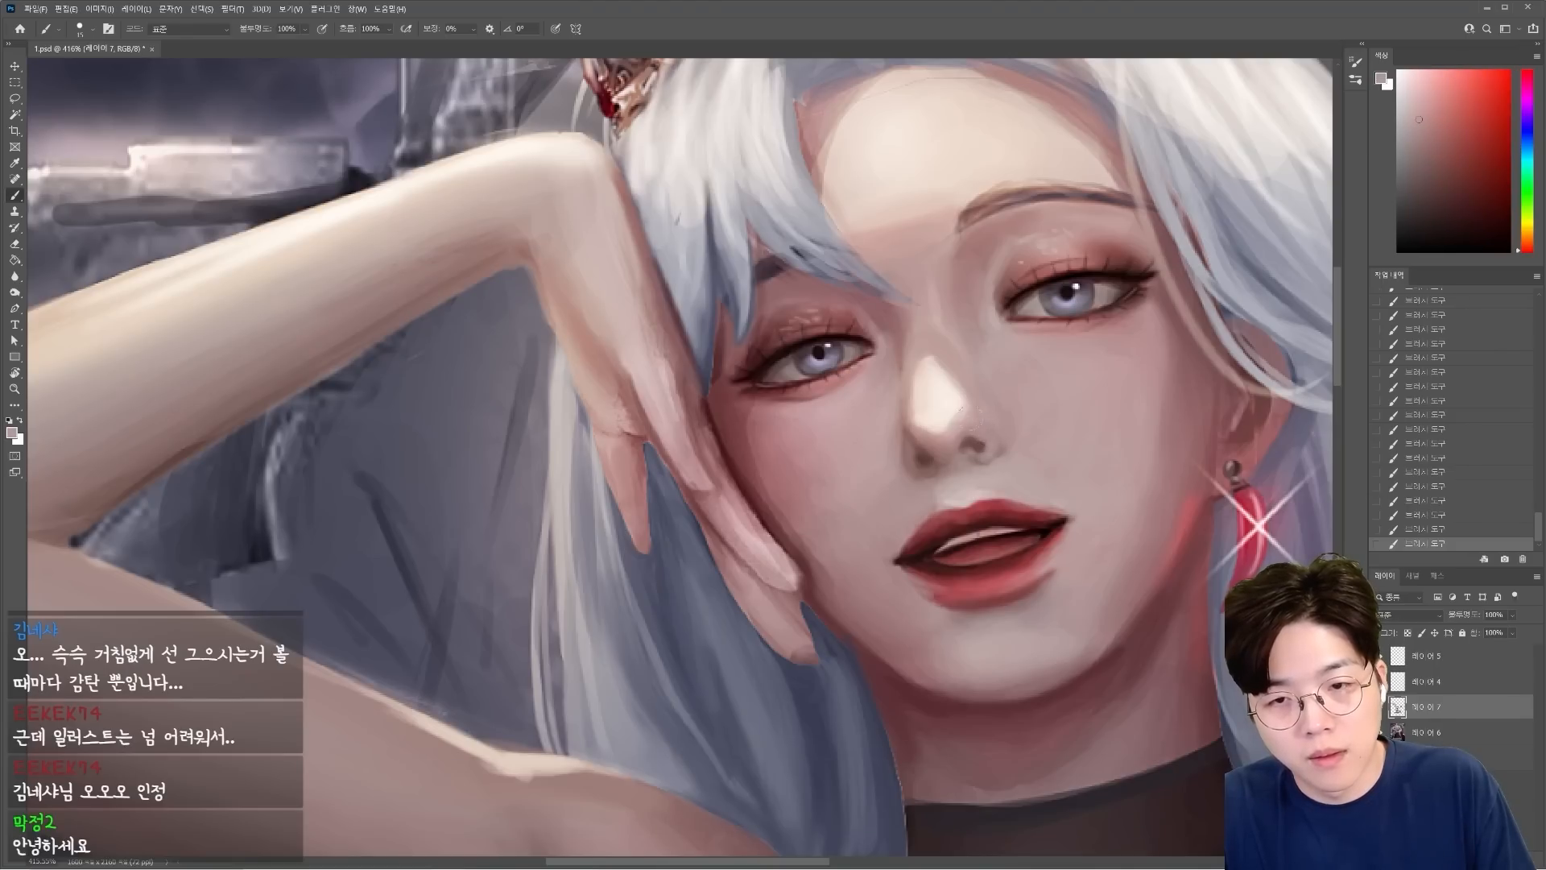
alt+click(899, 350)
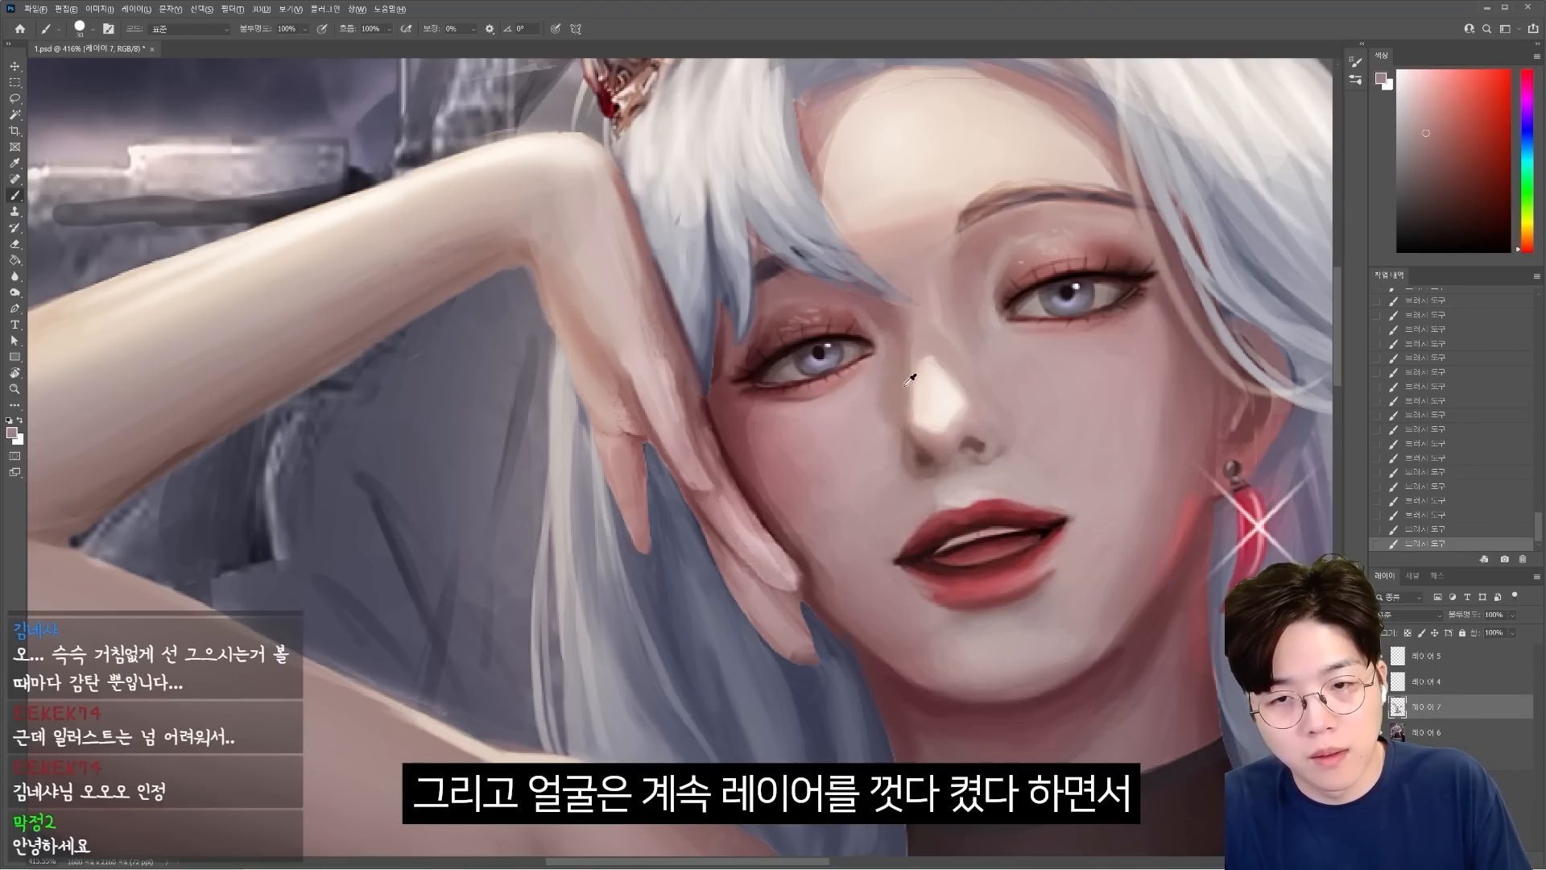
alt+click(896, 451)
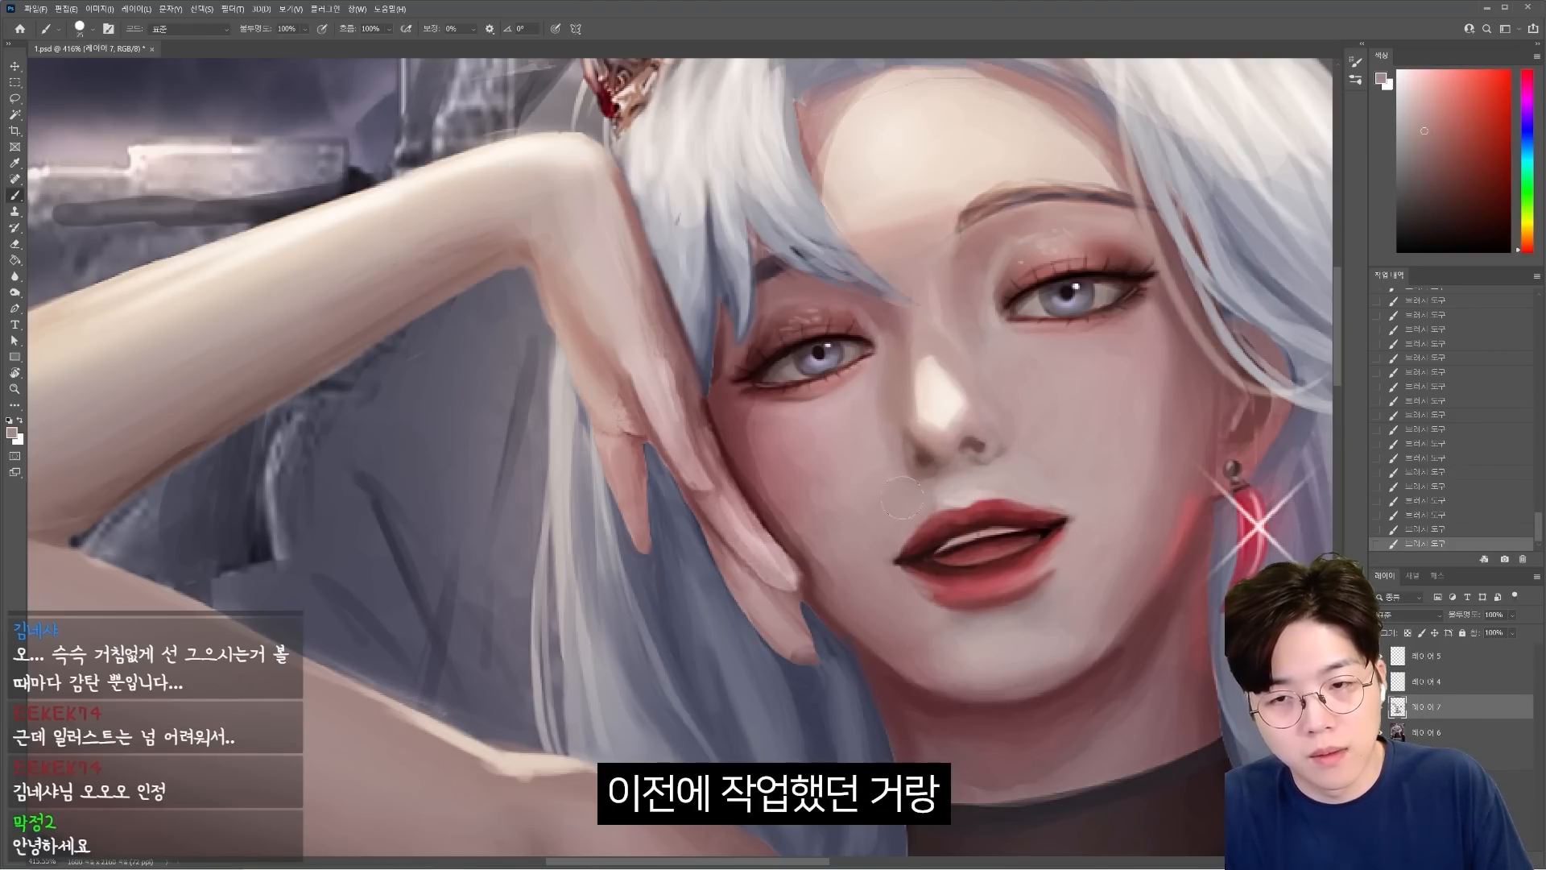
Refine the skin shading around the nose tip and nostrils with sampled tones, and compare the face with the repaint layer toggled off and on.
alt+click(863, 496)
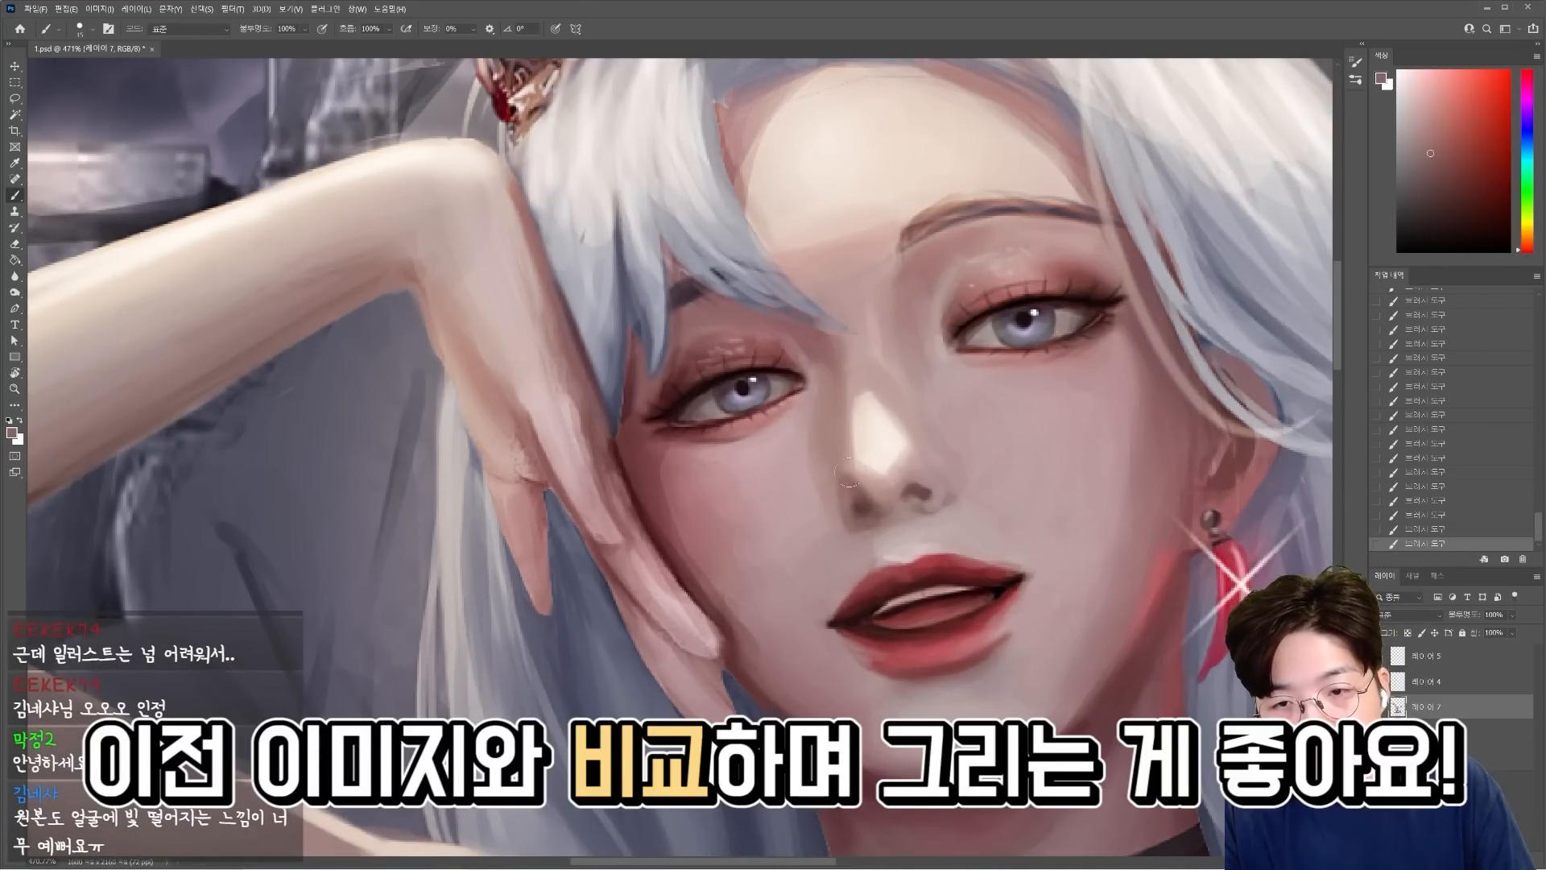
alt+click(853, 498)
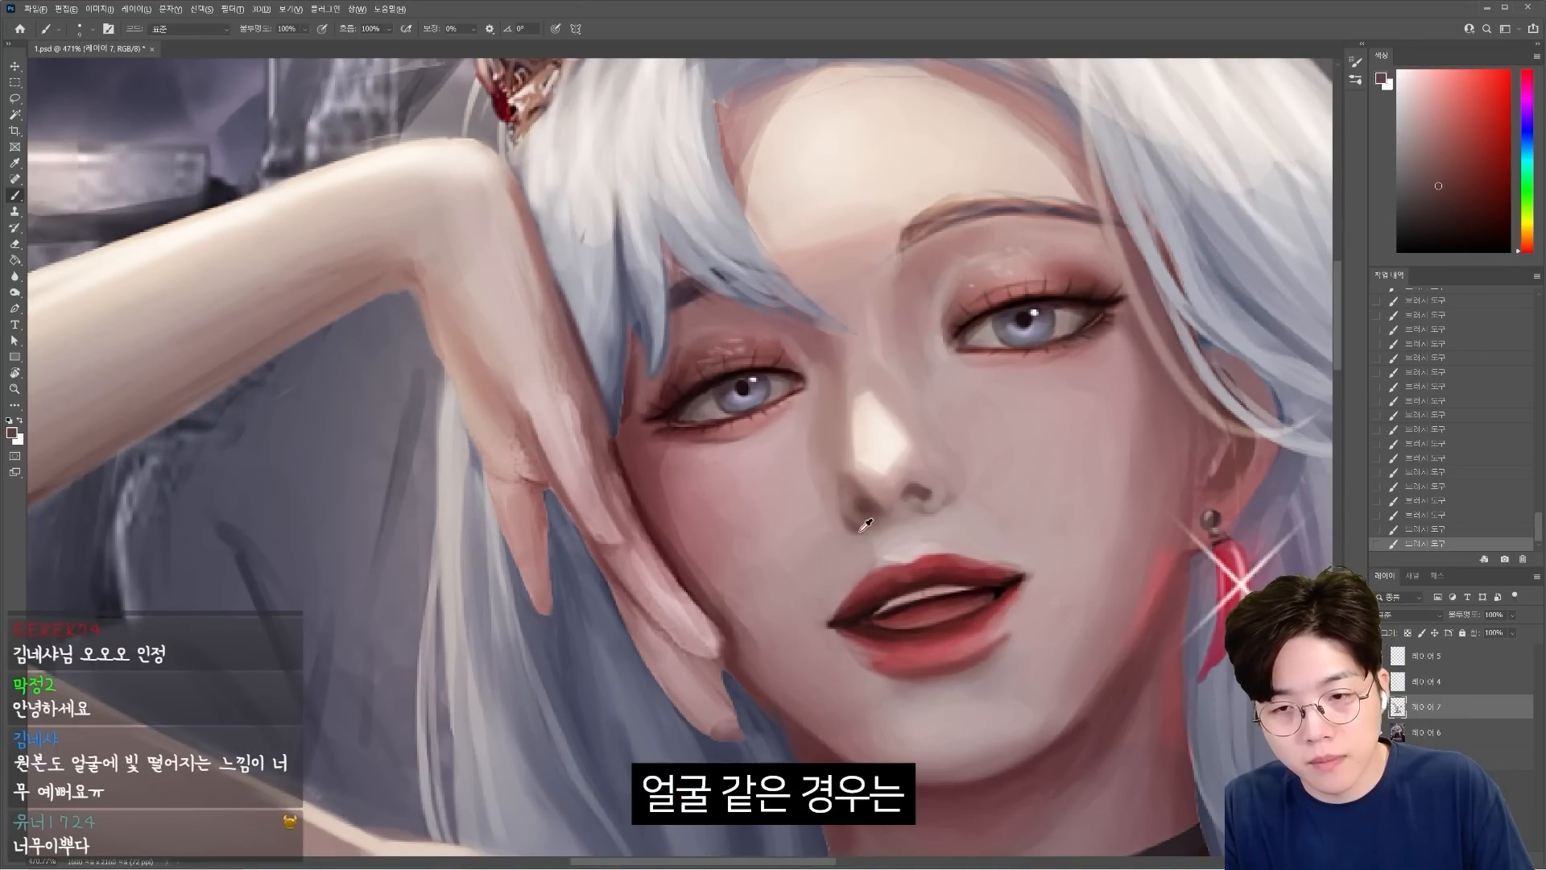
alt+click(877, 473)
alt+click(903, 453)
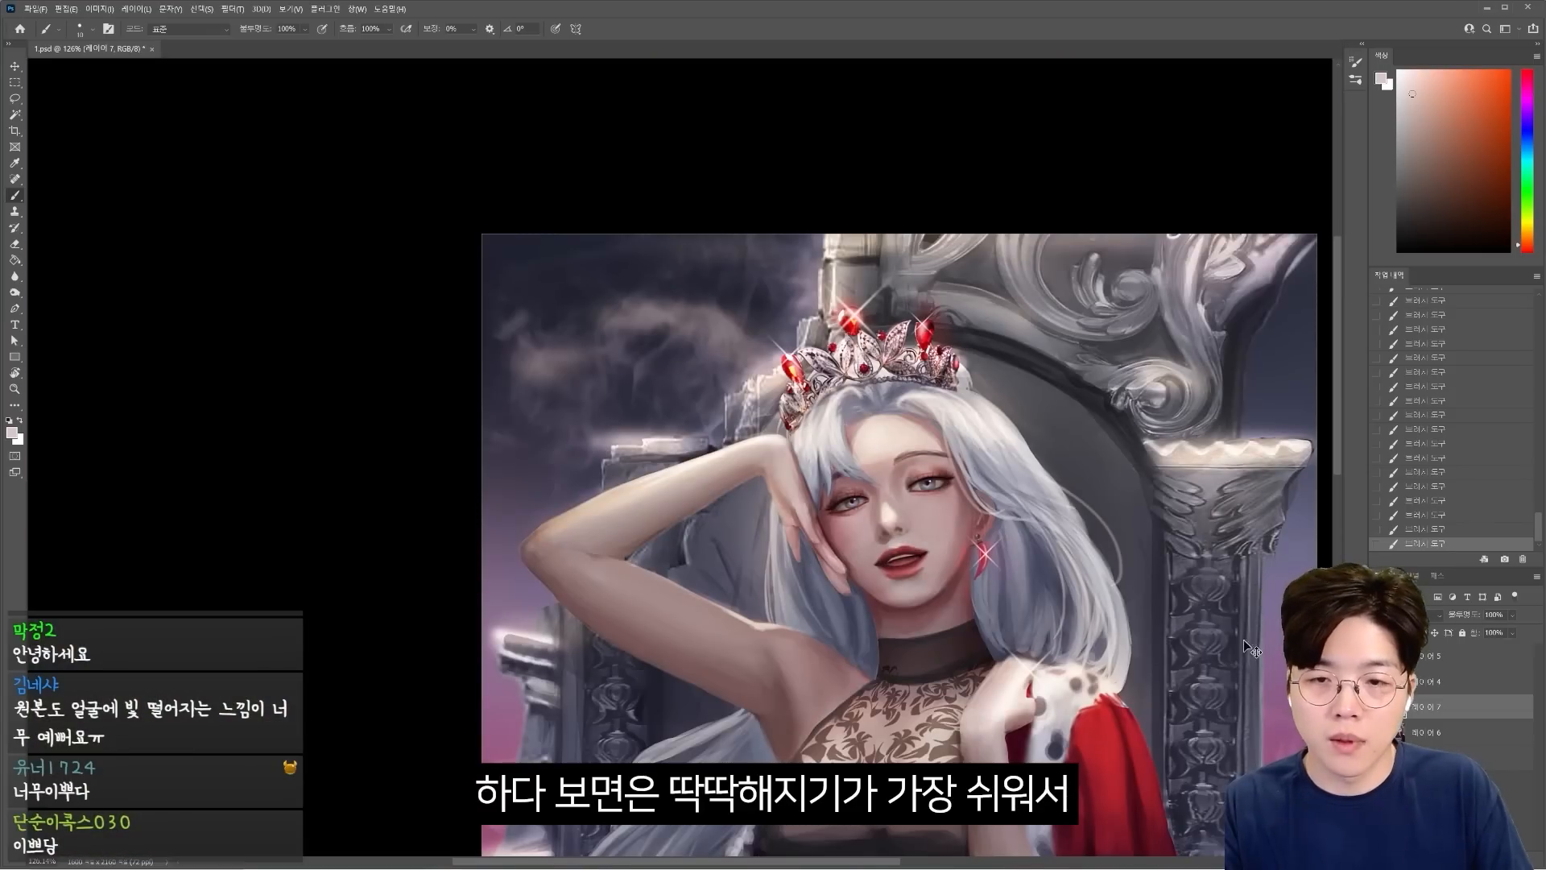
drag(921, 511, 947, 508)
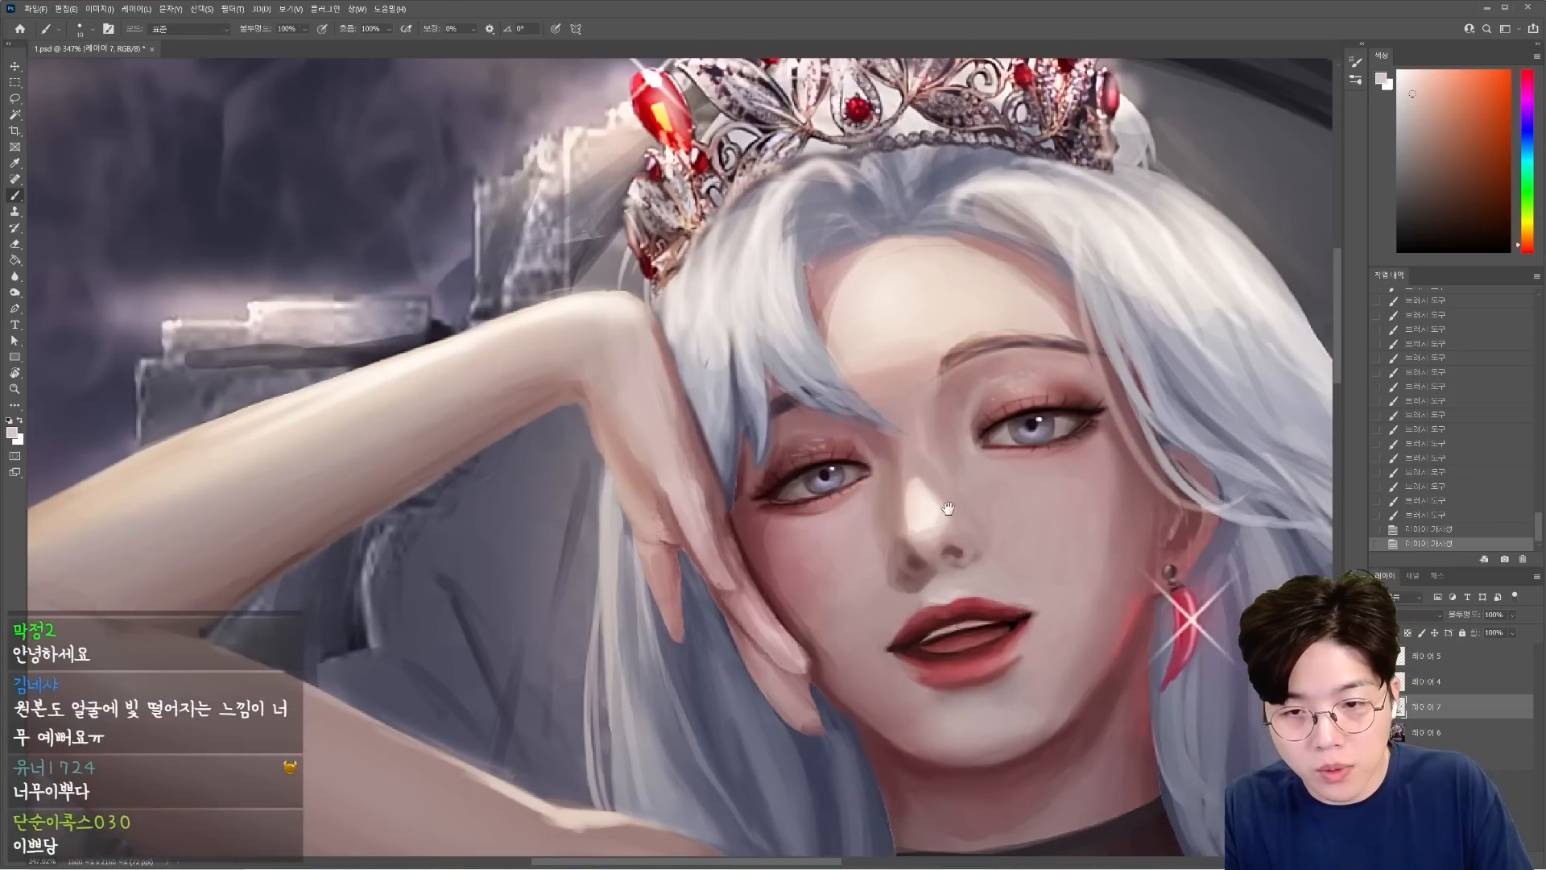
click(1378, 707)
click(1377, 707)
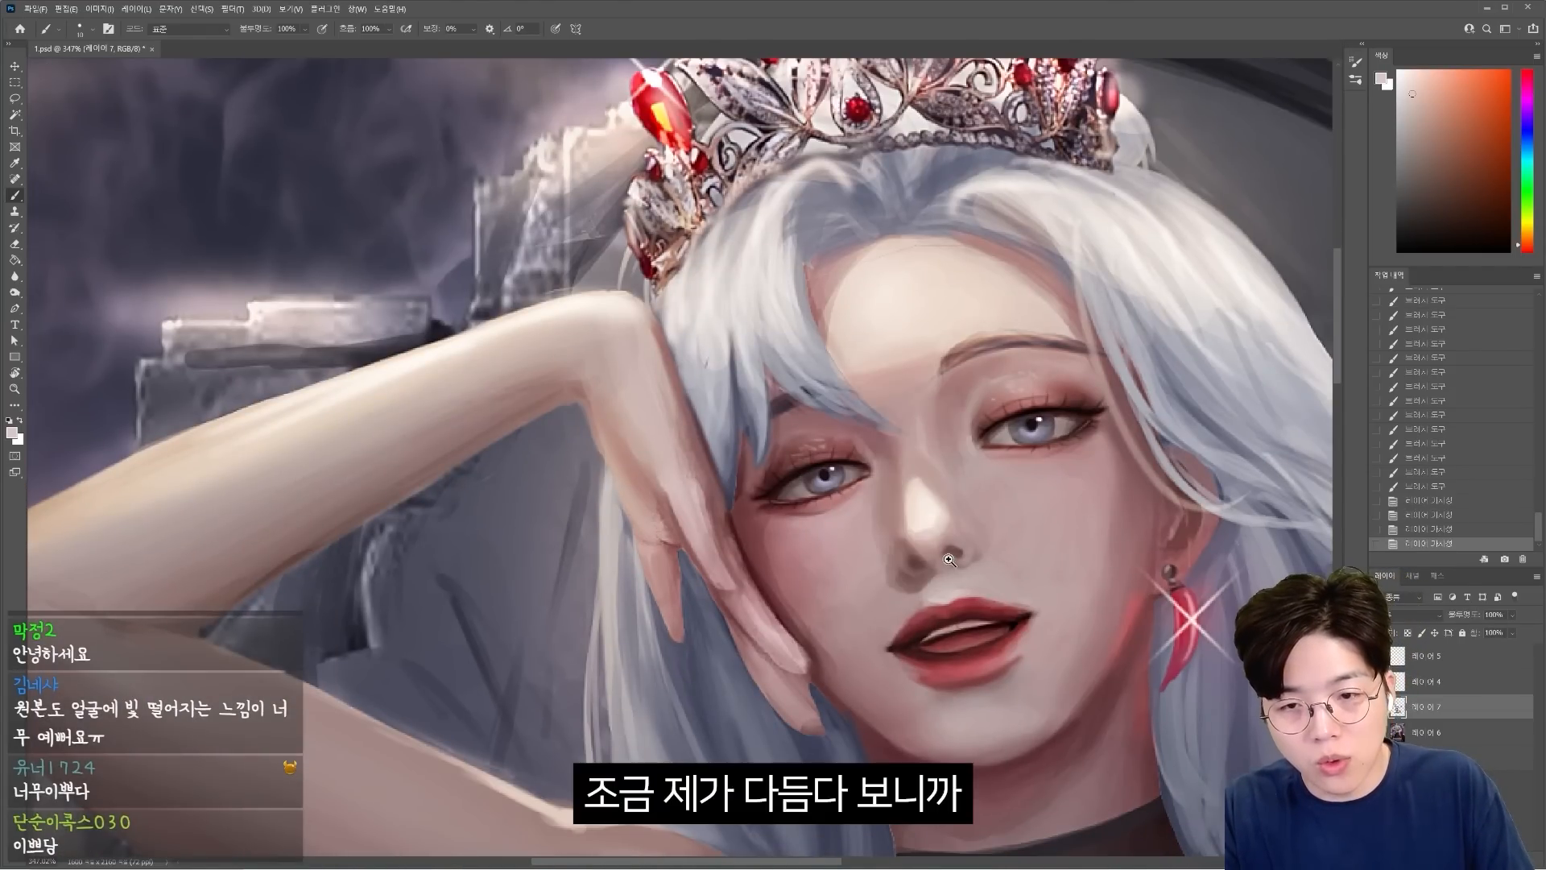
Raise the skin saturation around the nose, nostrils and adjoining face shadows with the Sponge tool in saturate mode.
scroll(963, 570, up, 4)
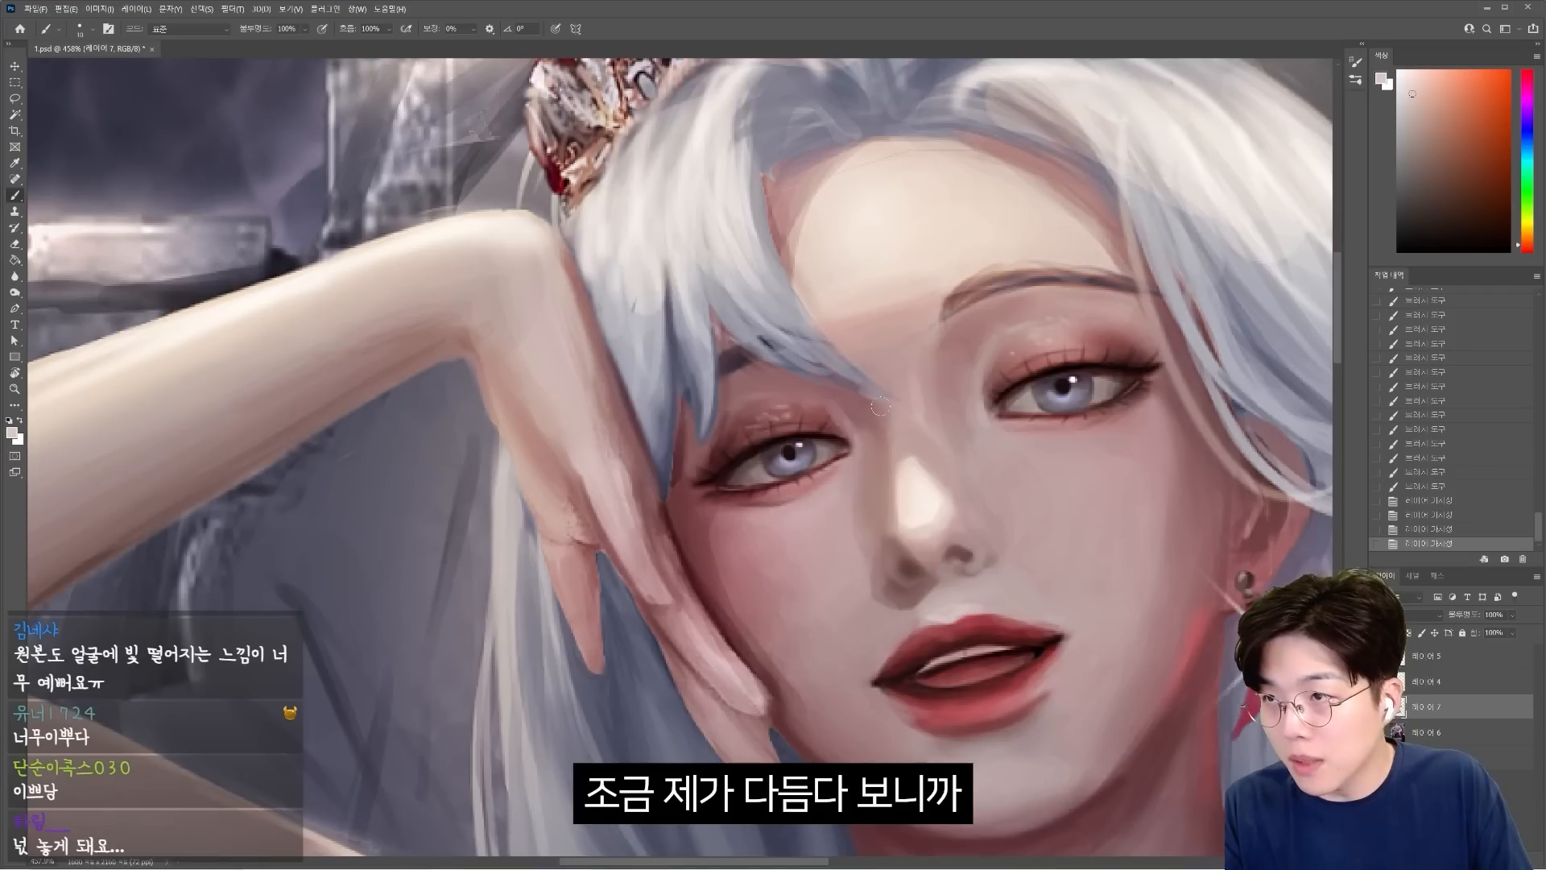
key(o)
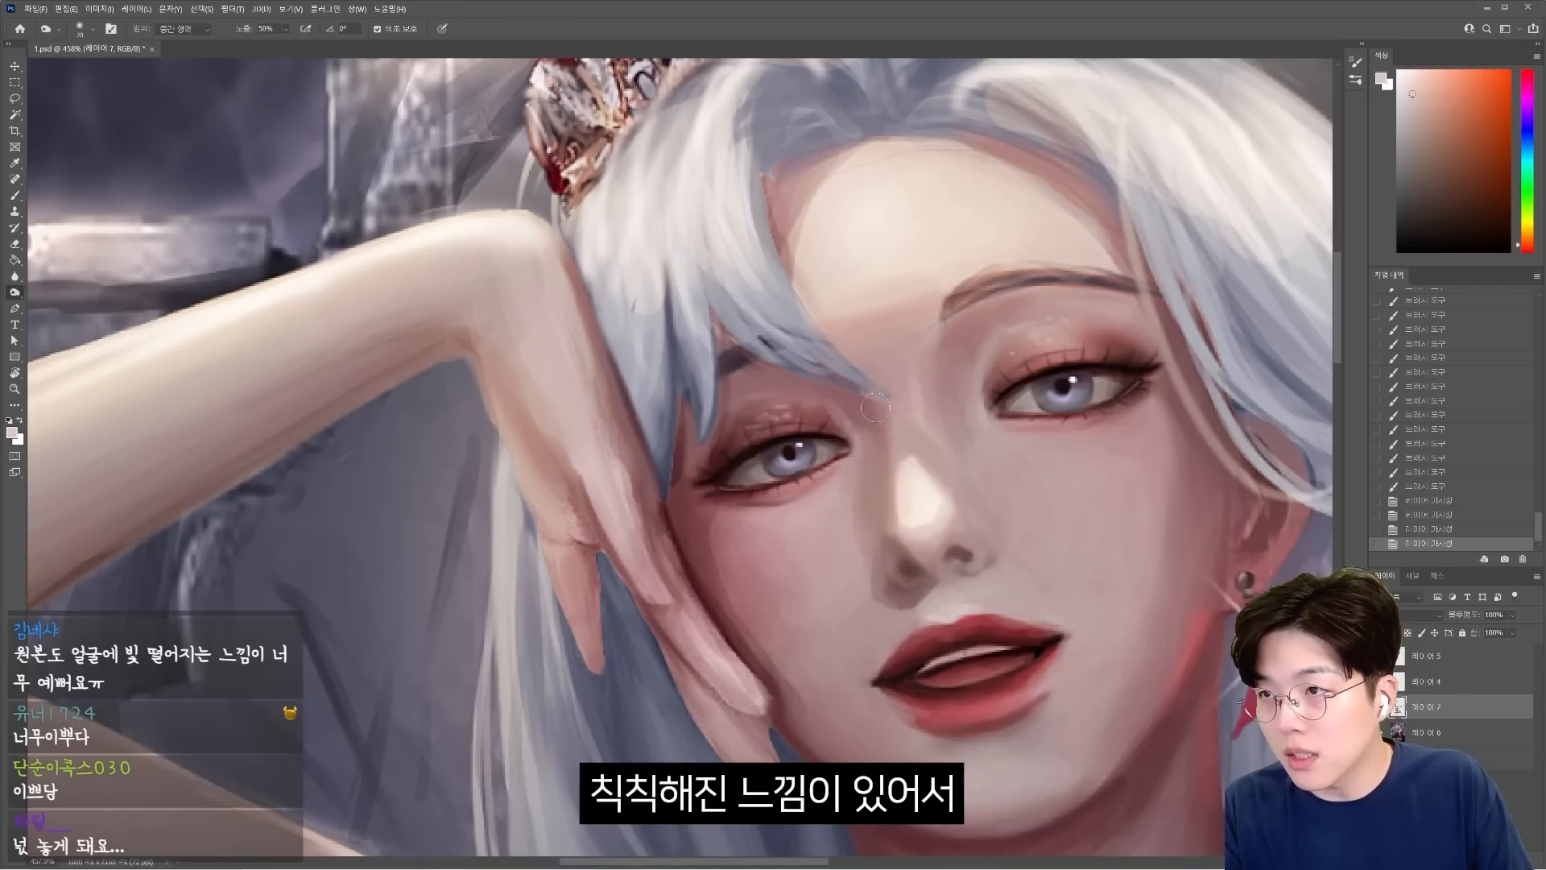
key(shift+o)
key(shift+o)
key(shift+o)
key(shift+o)
key(shift+o)
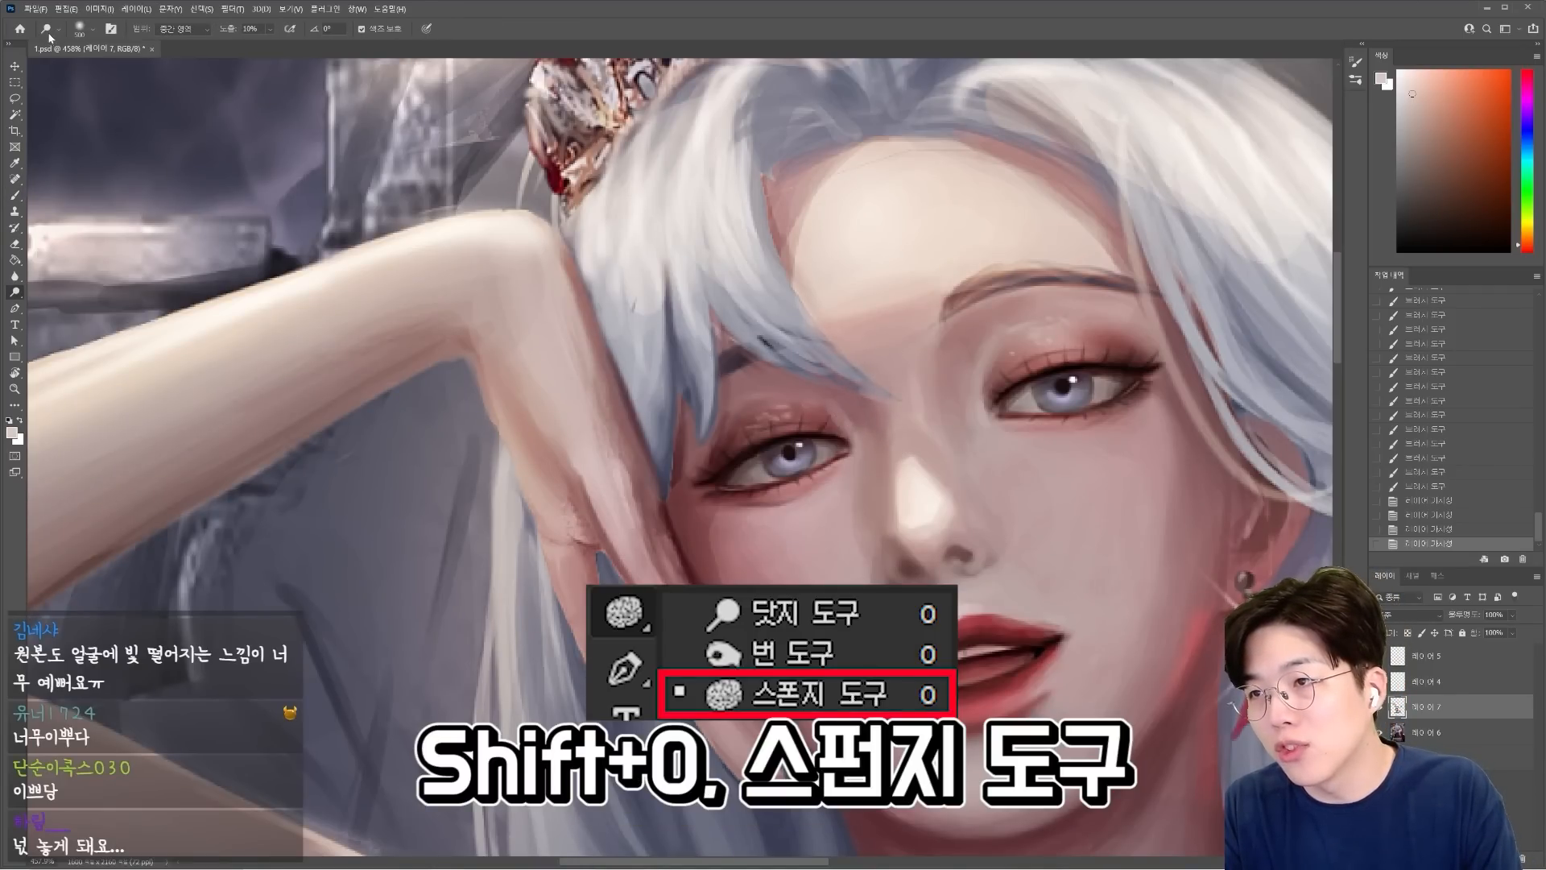
key(shift+o)
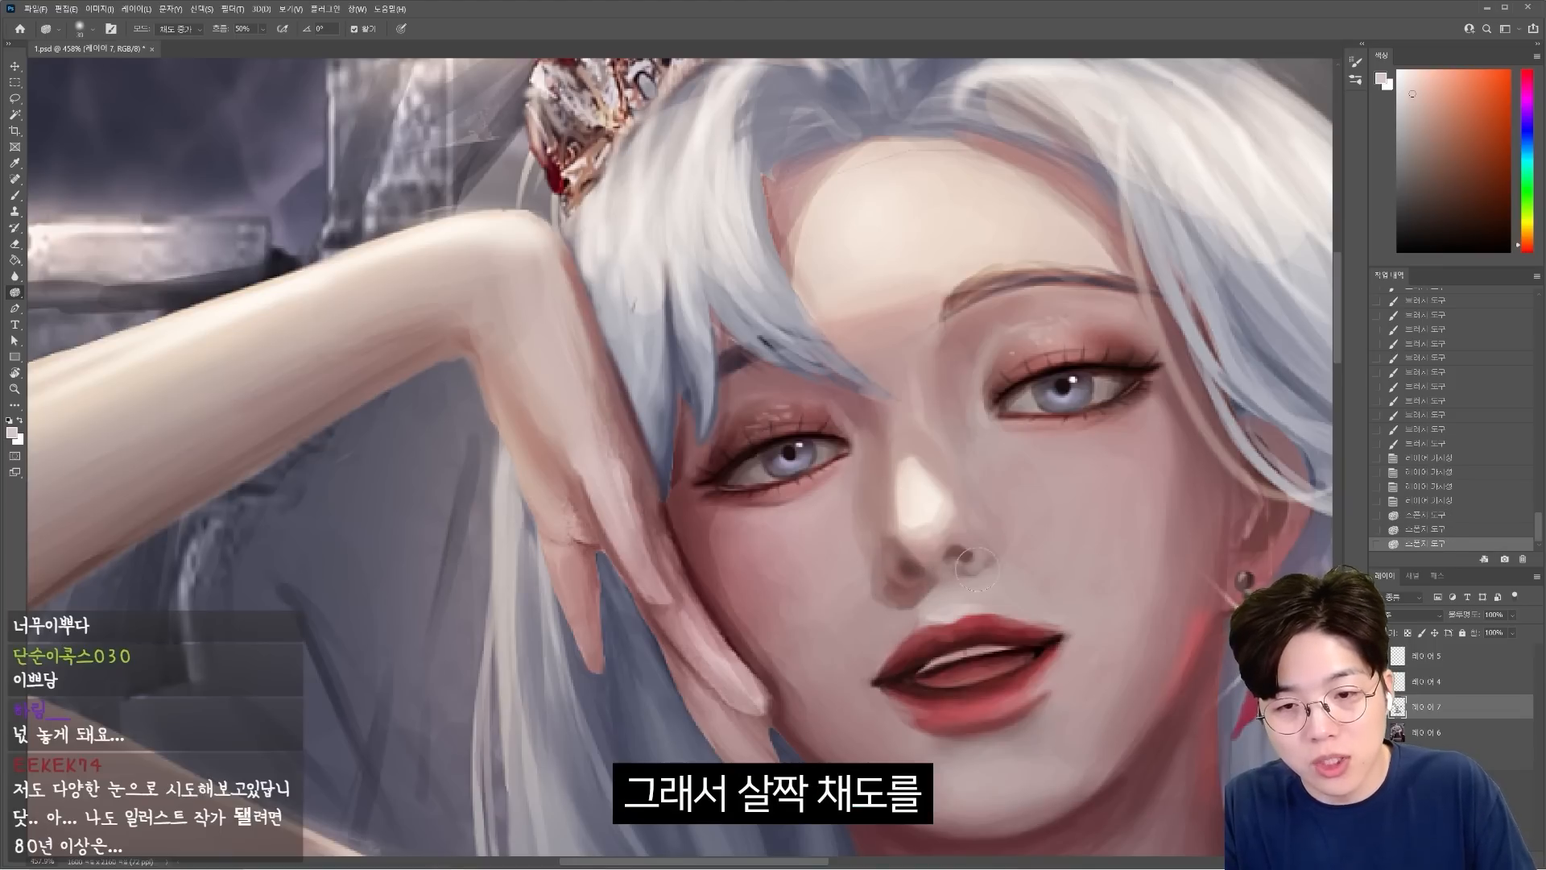
mouse_move(977, 569)
mouse_down()
mouse_move(879, 570)
mouse_move(970, 557)
mouse_up()
drag(1148, 377, 1166, 389)
drag(1003, 603, 946, 549)
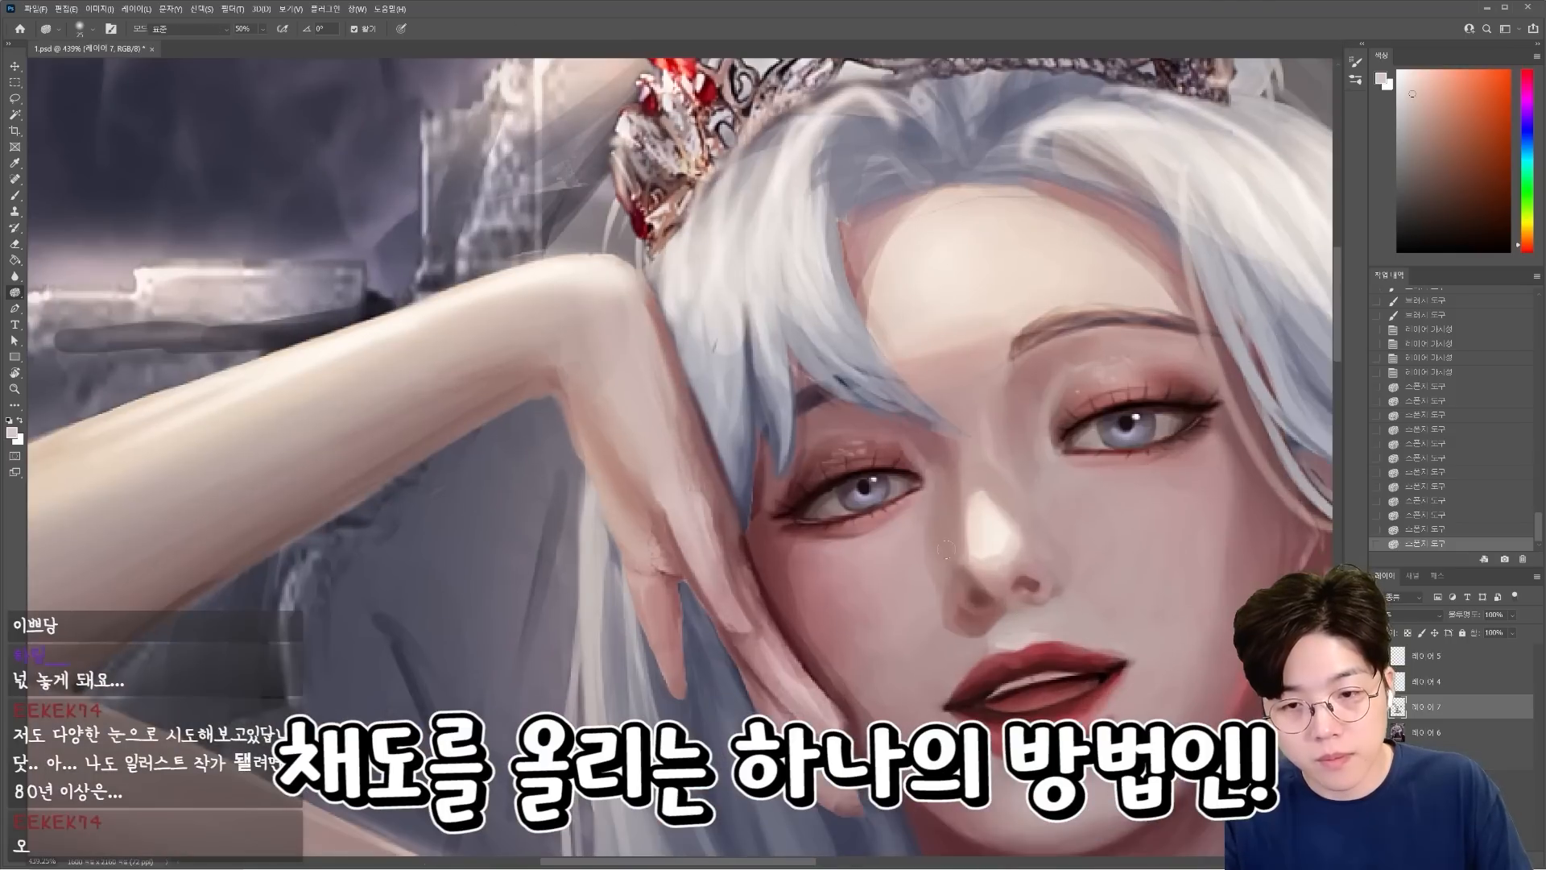
mouse_move(976, 557)
mouse_down()
mouse_move(996, 494)
mouse_move(963, 494)
mouse_move(982, 488)
mouse_move(965, 493)
mouse_move(967, 575)
mouse_up()
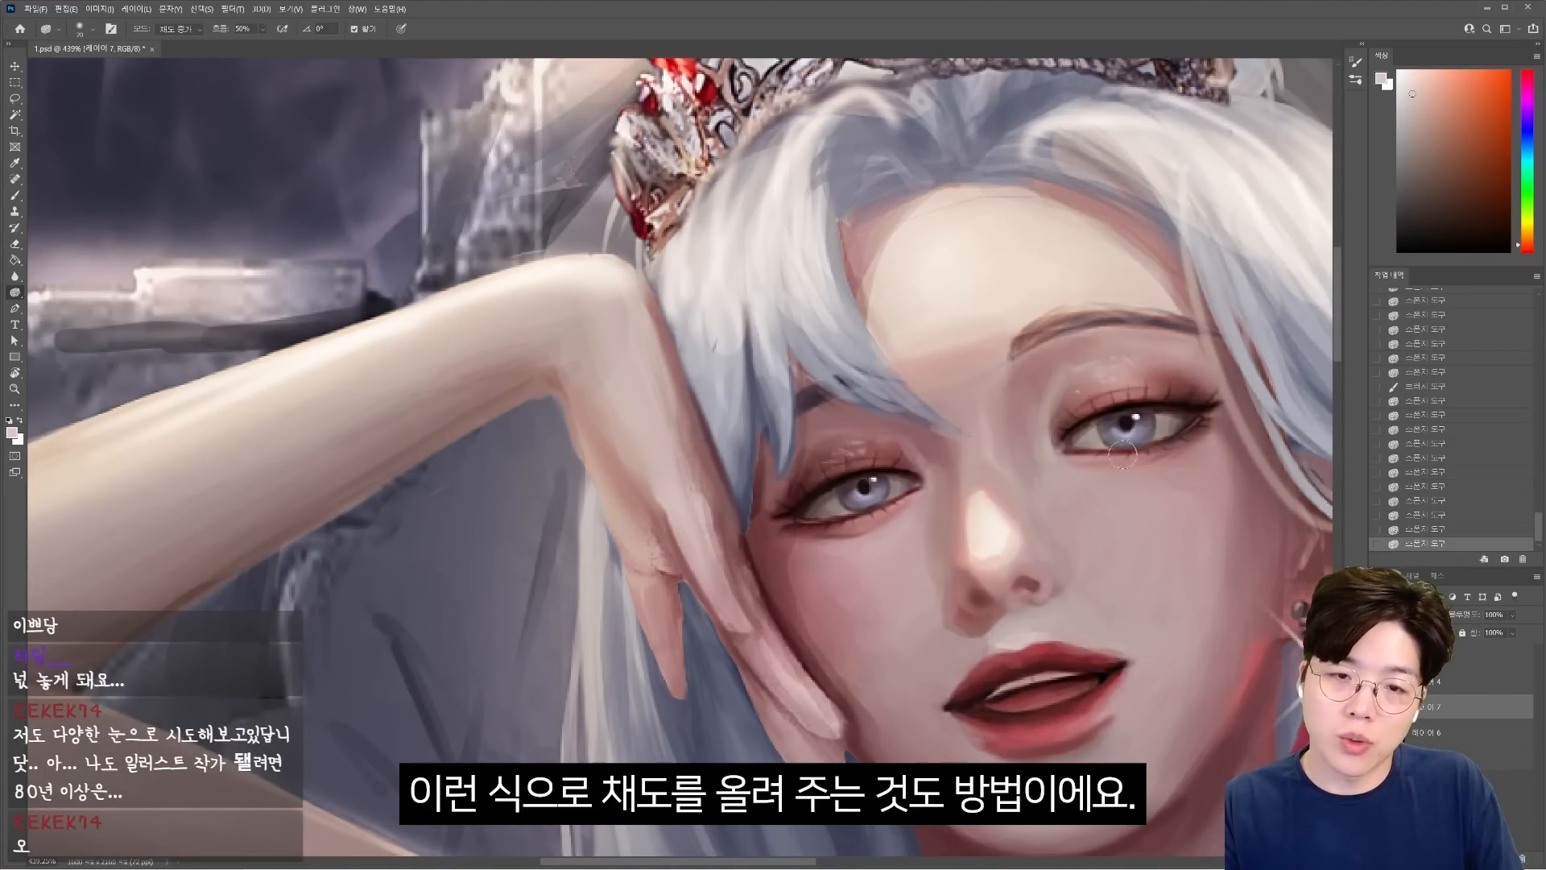
scroll(1071, 339, down, 1)
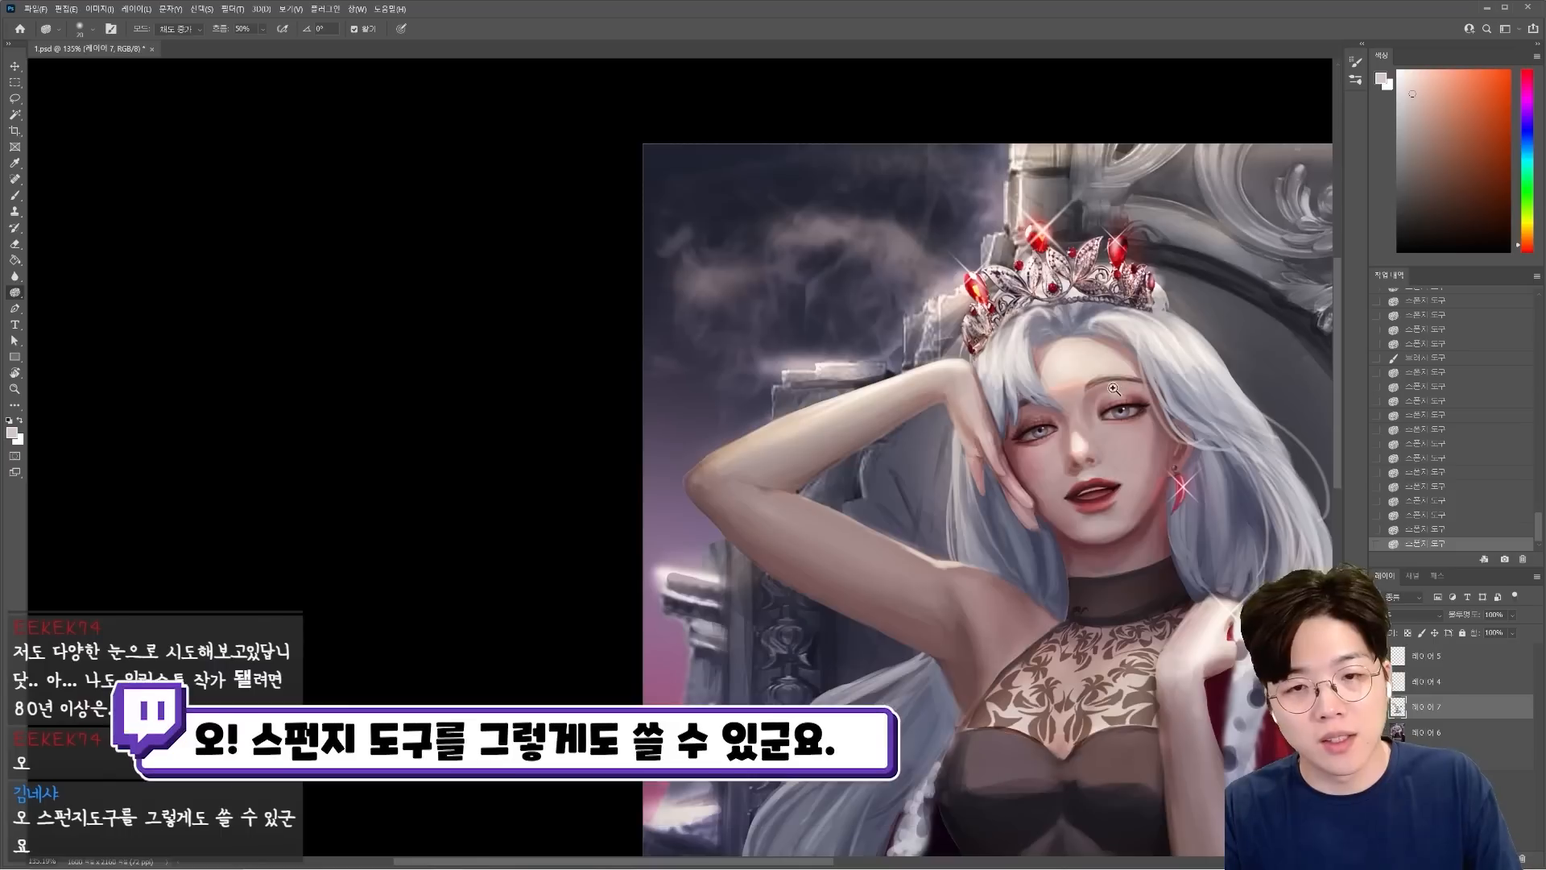
scroll(931, 311, up, 5)
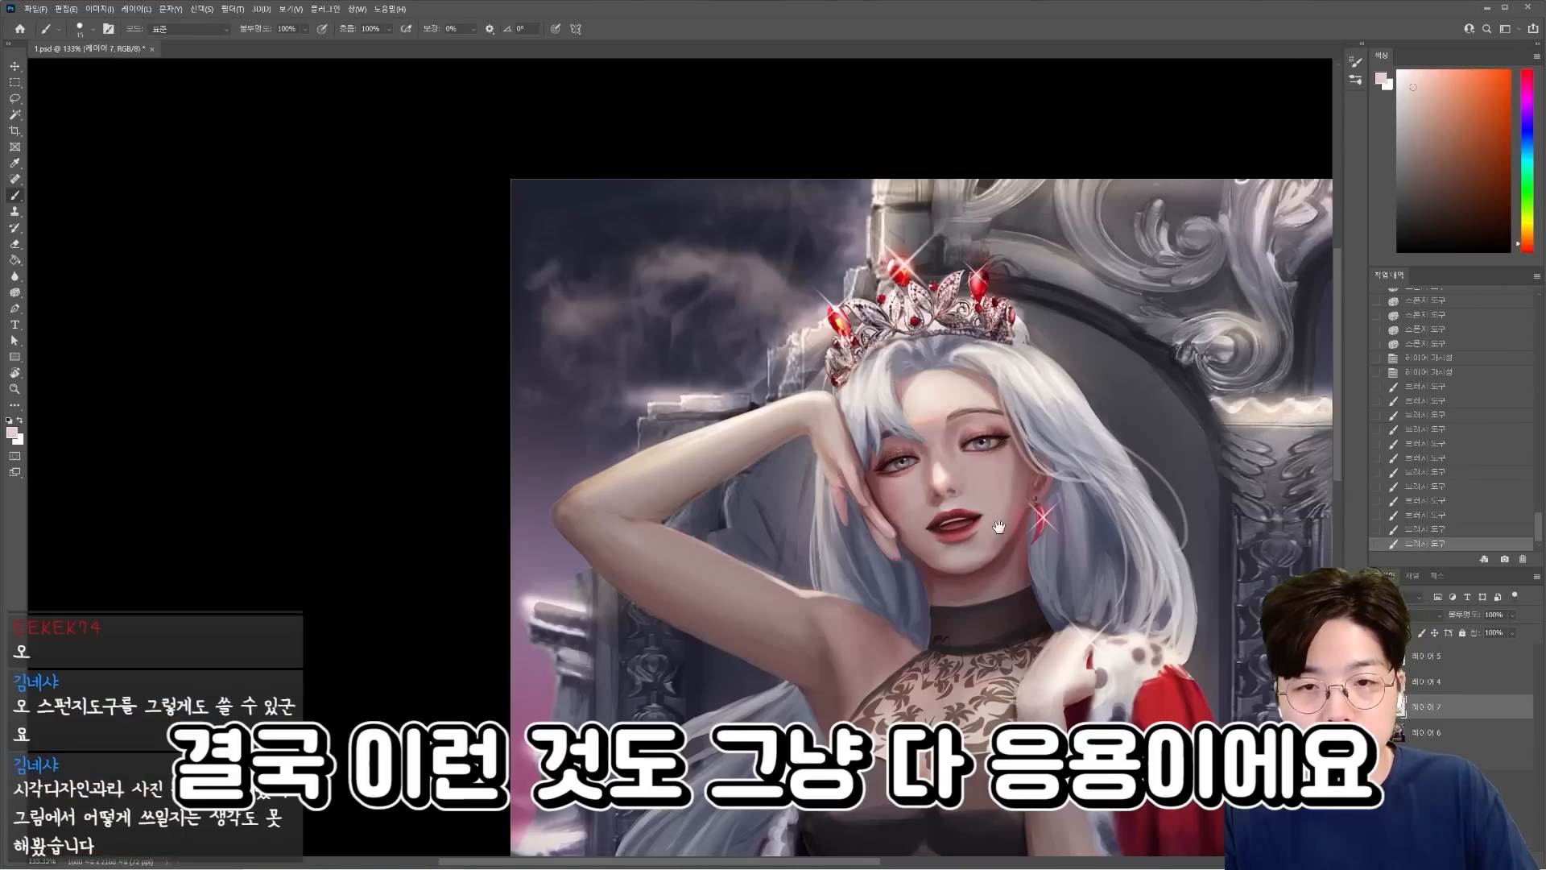
Paint a warm orange transition along the lower edge of the forehead highlight.
scroll(997, 316, up, 5)
alt+click(993, 330)
drag(987, 346, 989, 391)
key(bracketleft)
key(bracketleft)
key(bracketleft)
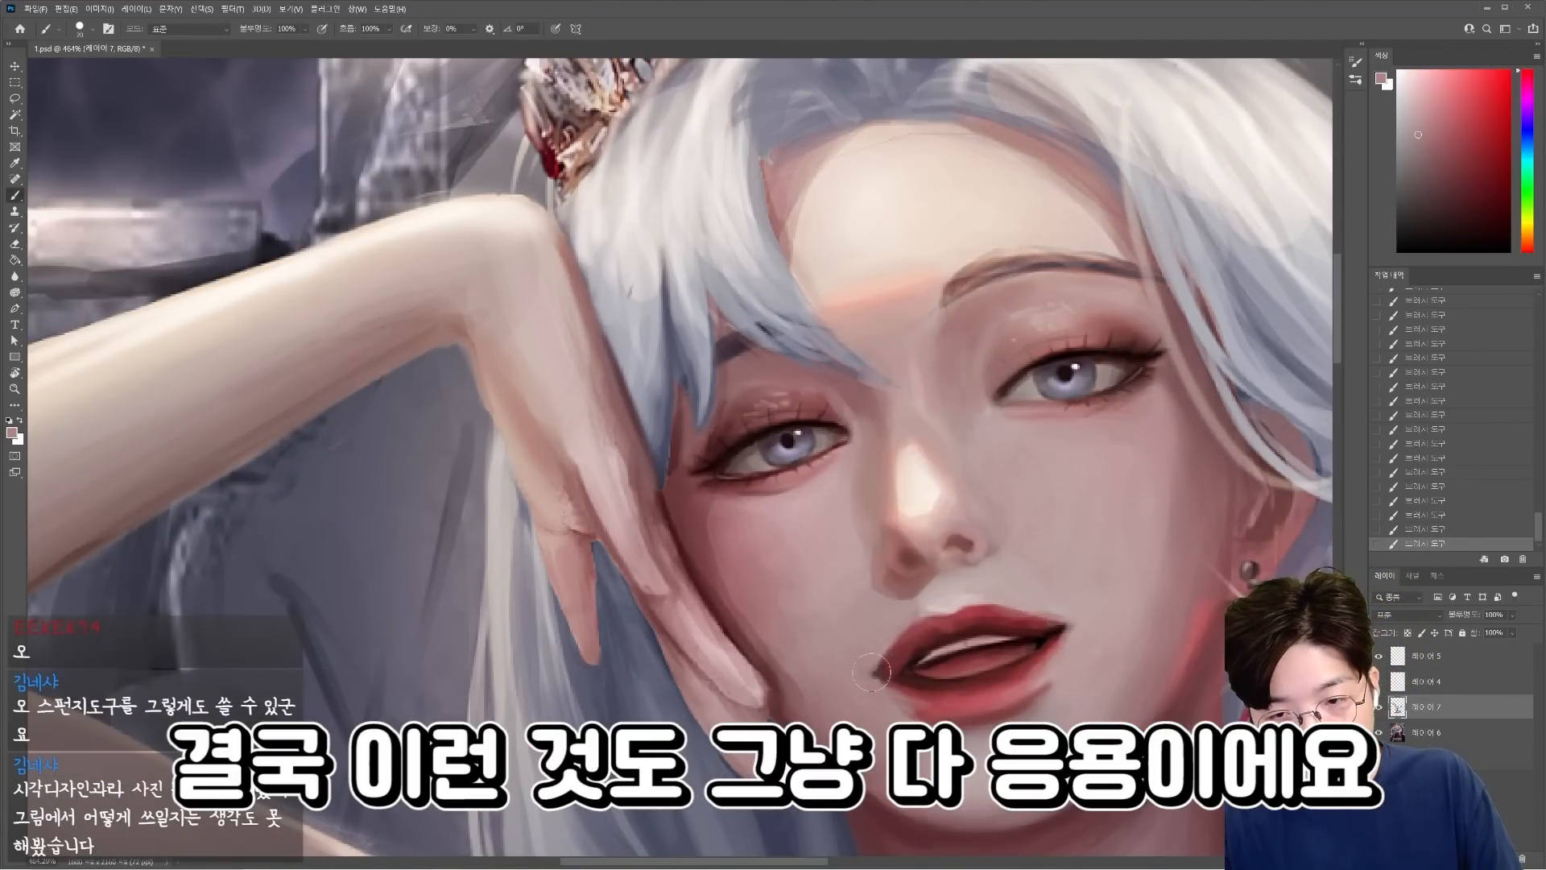
Repaint the lips as a more closed mouth, narrowing the dark opening and softening the lower lip and mouth corners.
alt+click(889, 670)
mouse_move(876, 667)
mouse_down()
mouse_move(890, 676)
mouse_move(1014, 636)
mouse_move(1016, 538)
mouse_up()
key(bracketleft)
alt+click(1039, 641)
alt+click(982, 568)
mouse_move(934, 573)
mouse_down()
mouse_move(1063, 538)
mouse_move(1045, 543)
mouse_up()
alt+click(1036, 528)
key(bracketright)
key(bracketright)
alt+click(999, 597)
mouse_move(979, 596)
mouse_down()
mouse_move(1054, 570)
mouse_move(1065, 549)
mouse_up()
alt+click(943, 592)
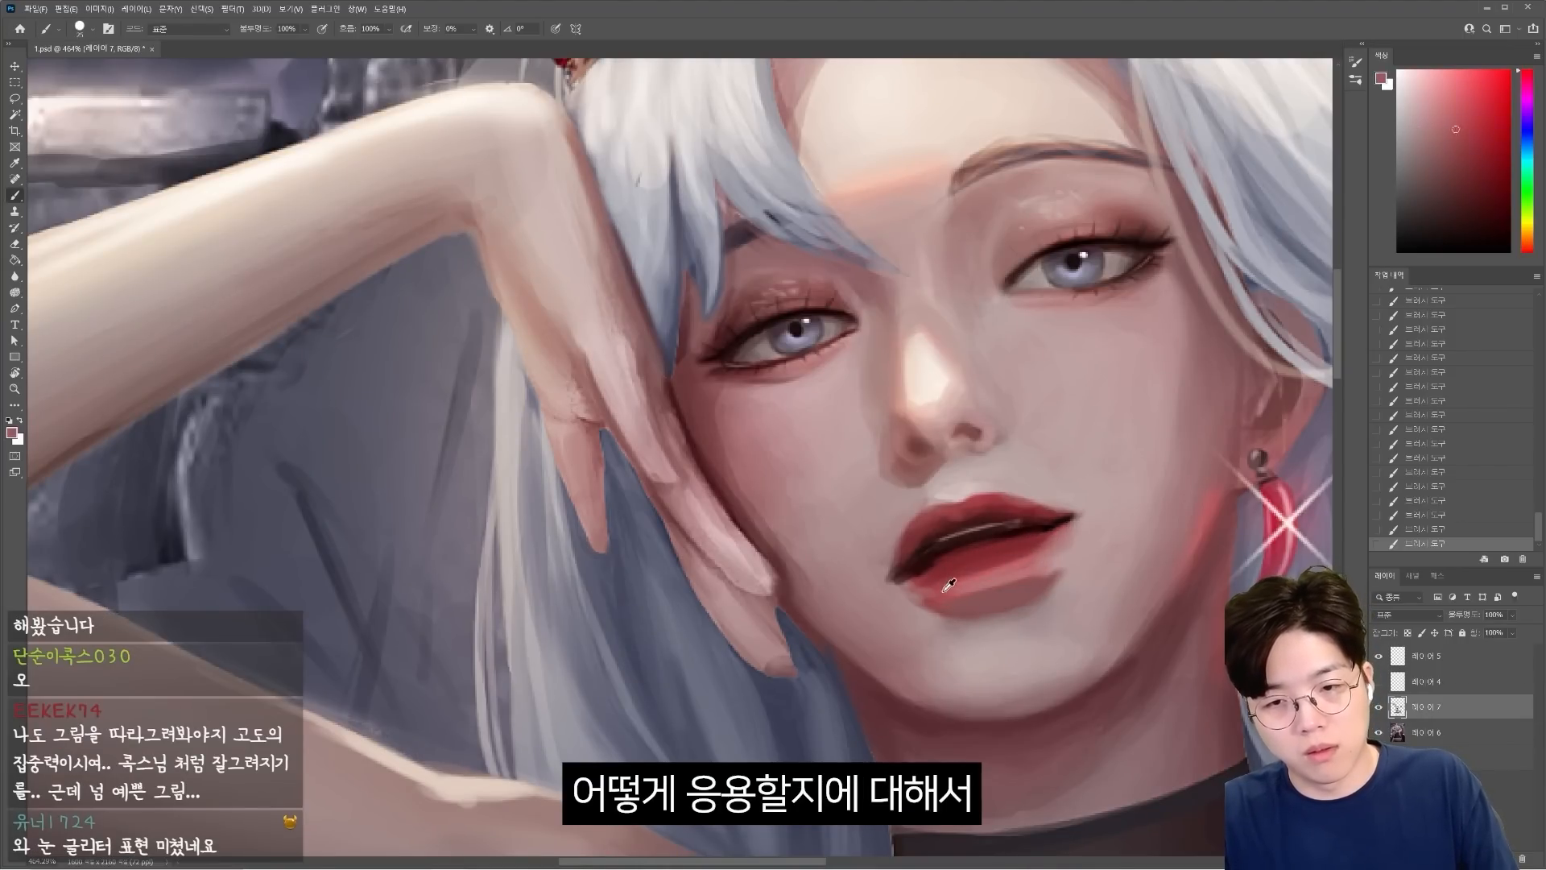
scroll(1110, 523, down, 1)
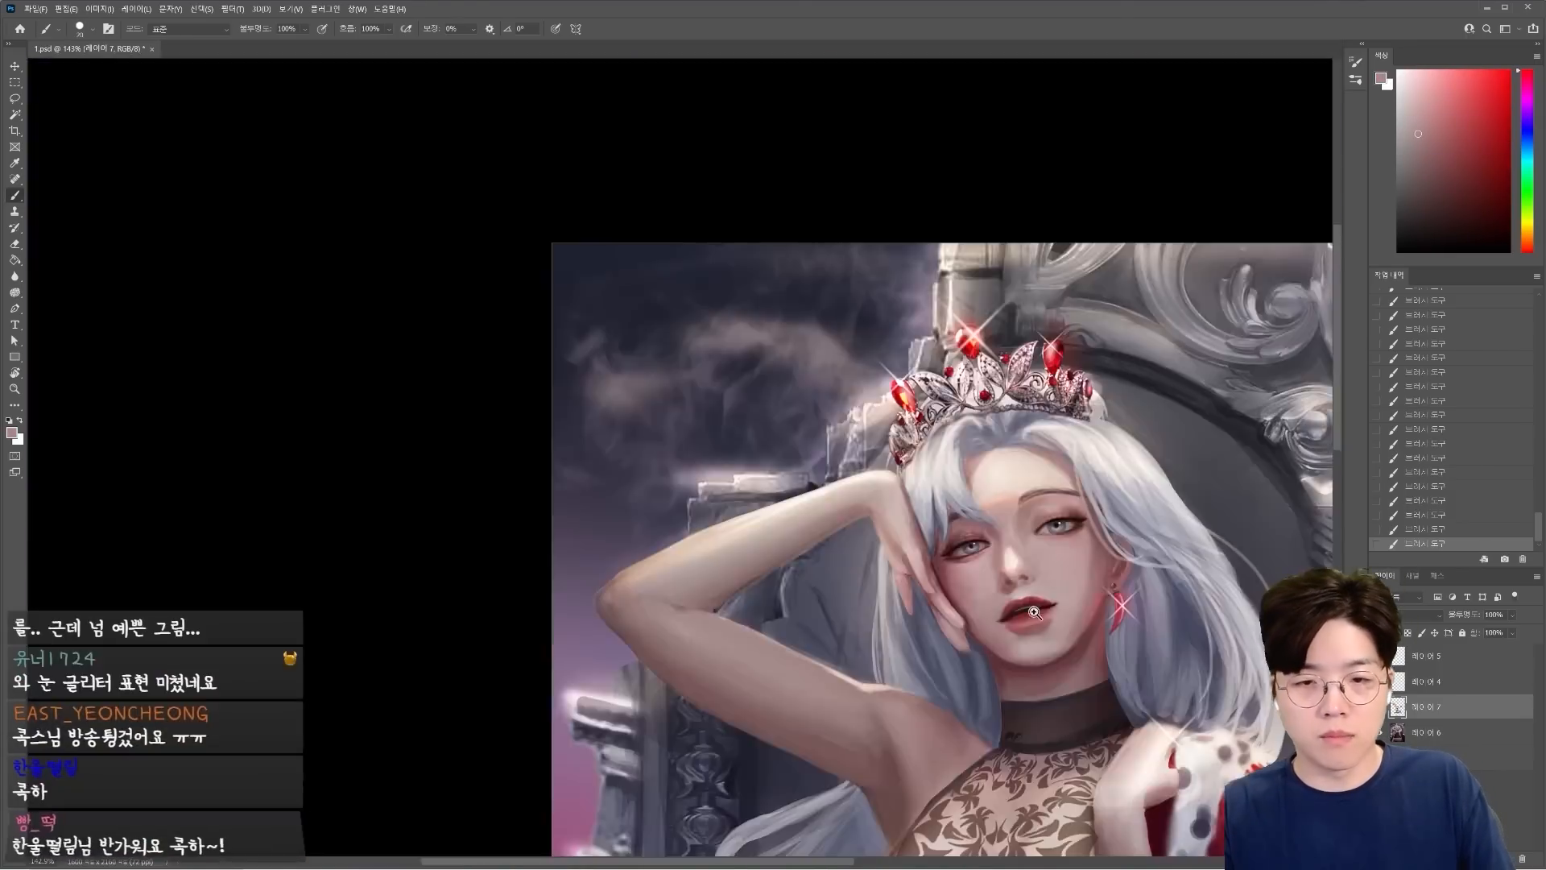
scroll(806, 387, up, 5)
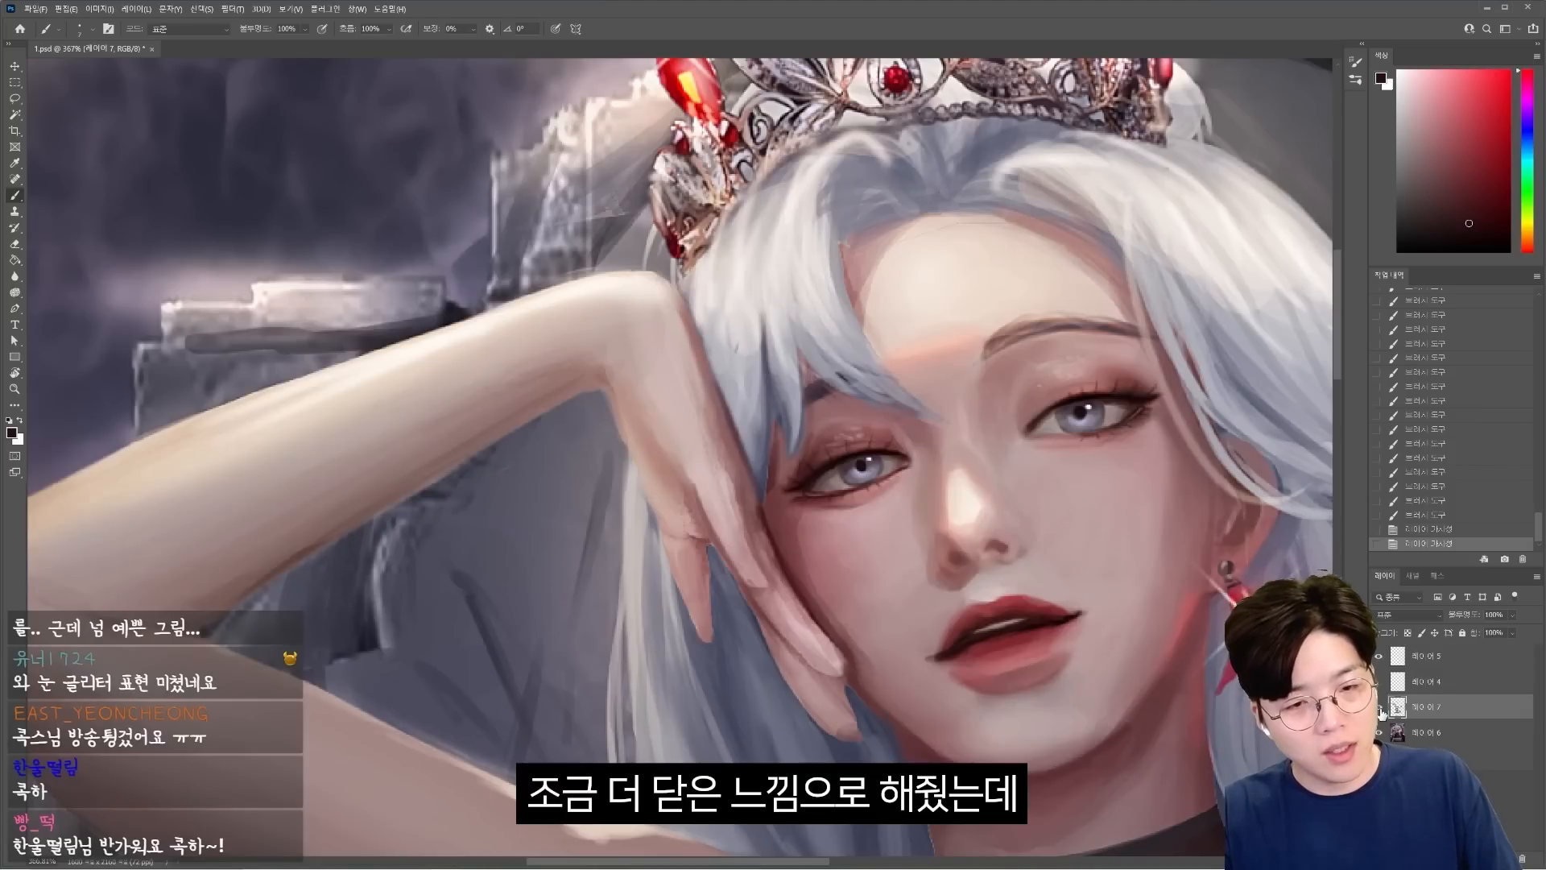
Compare the repaint with the earlier version, and lift the mouth corners with Liquify on a merged copy of the visible layers.
click(1378, 707)
click(1378, 706)
click(1378, 706)
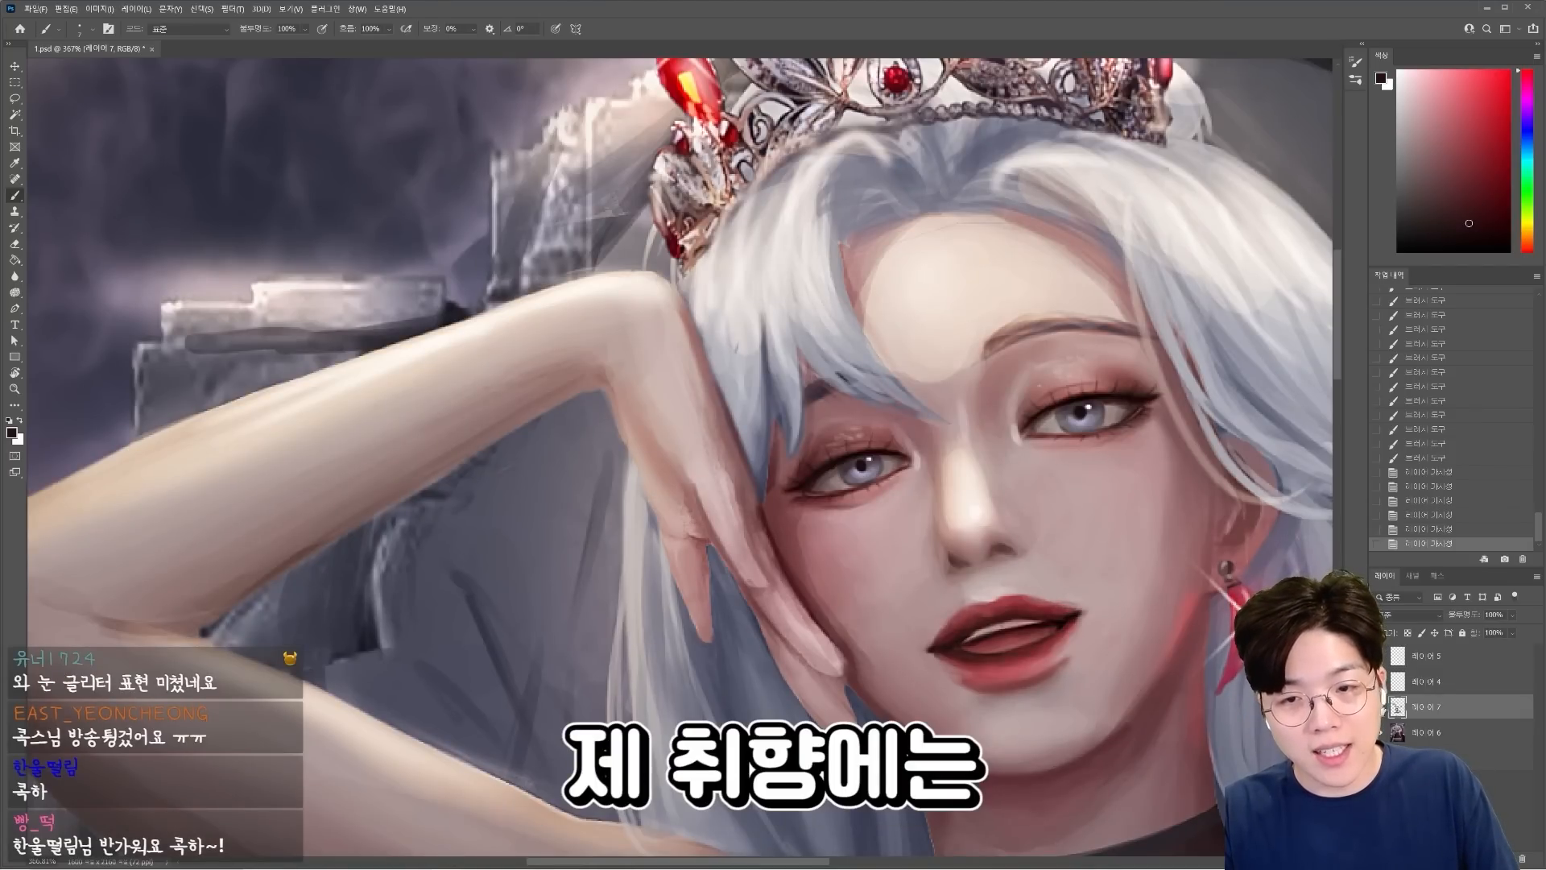
click(1382, 706)
click(1380, 706)
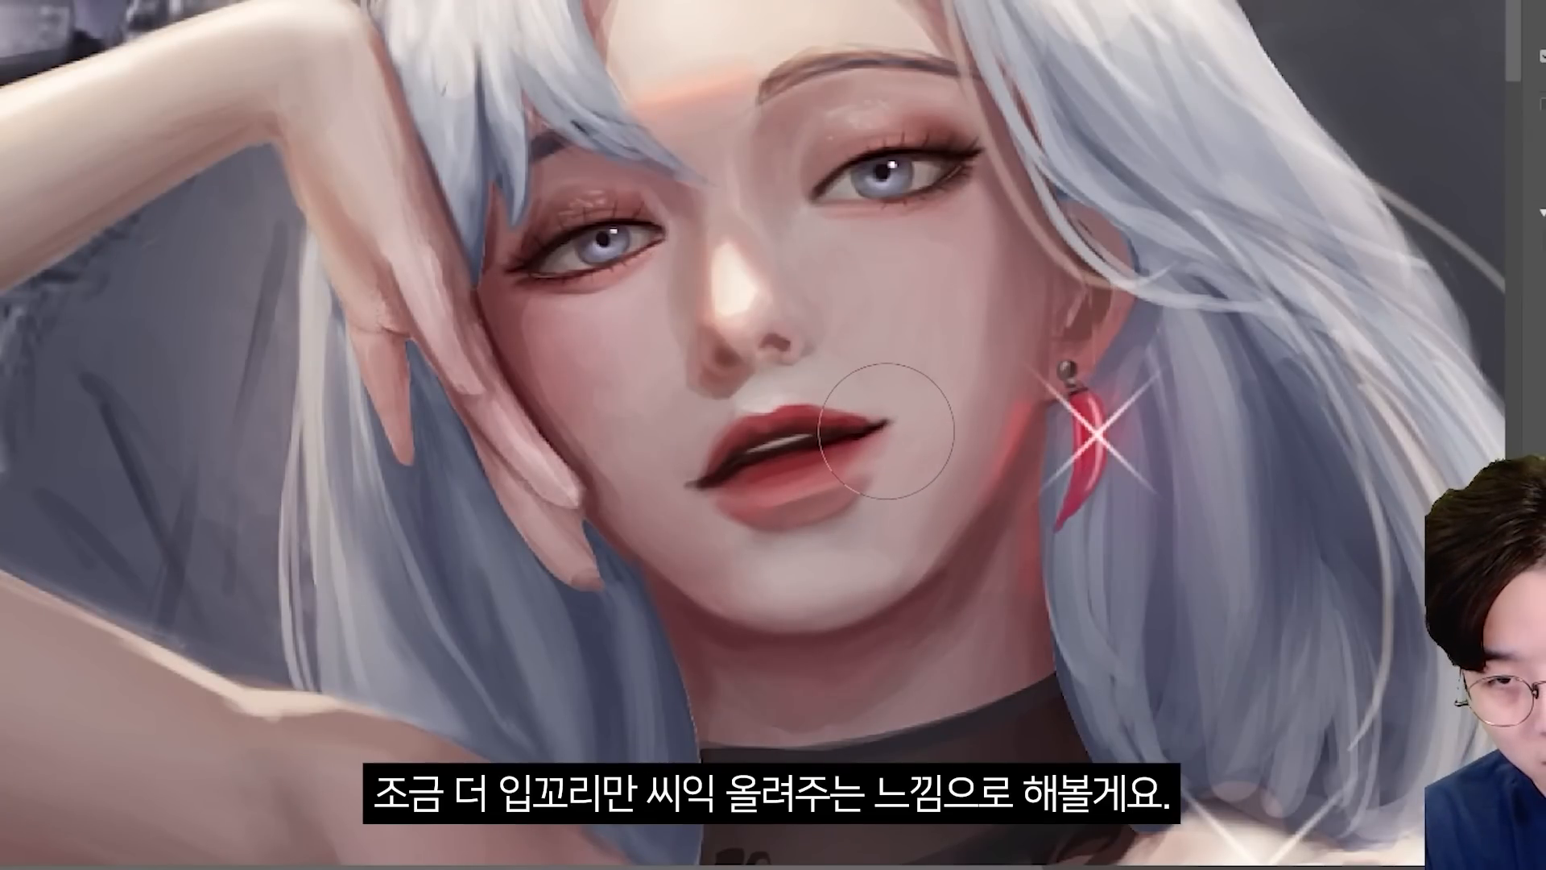
drag(882, 431, 920, 413)
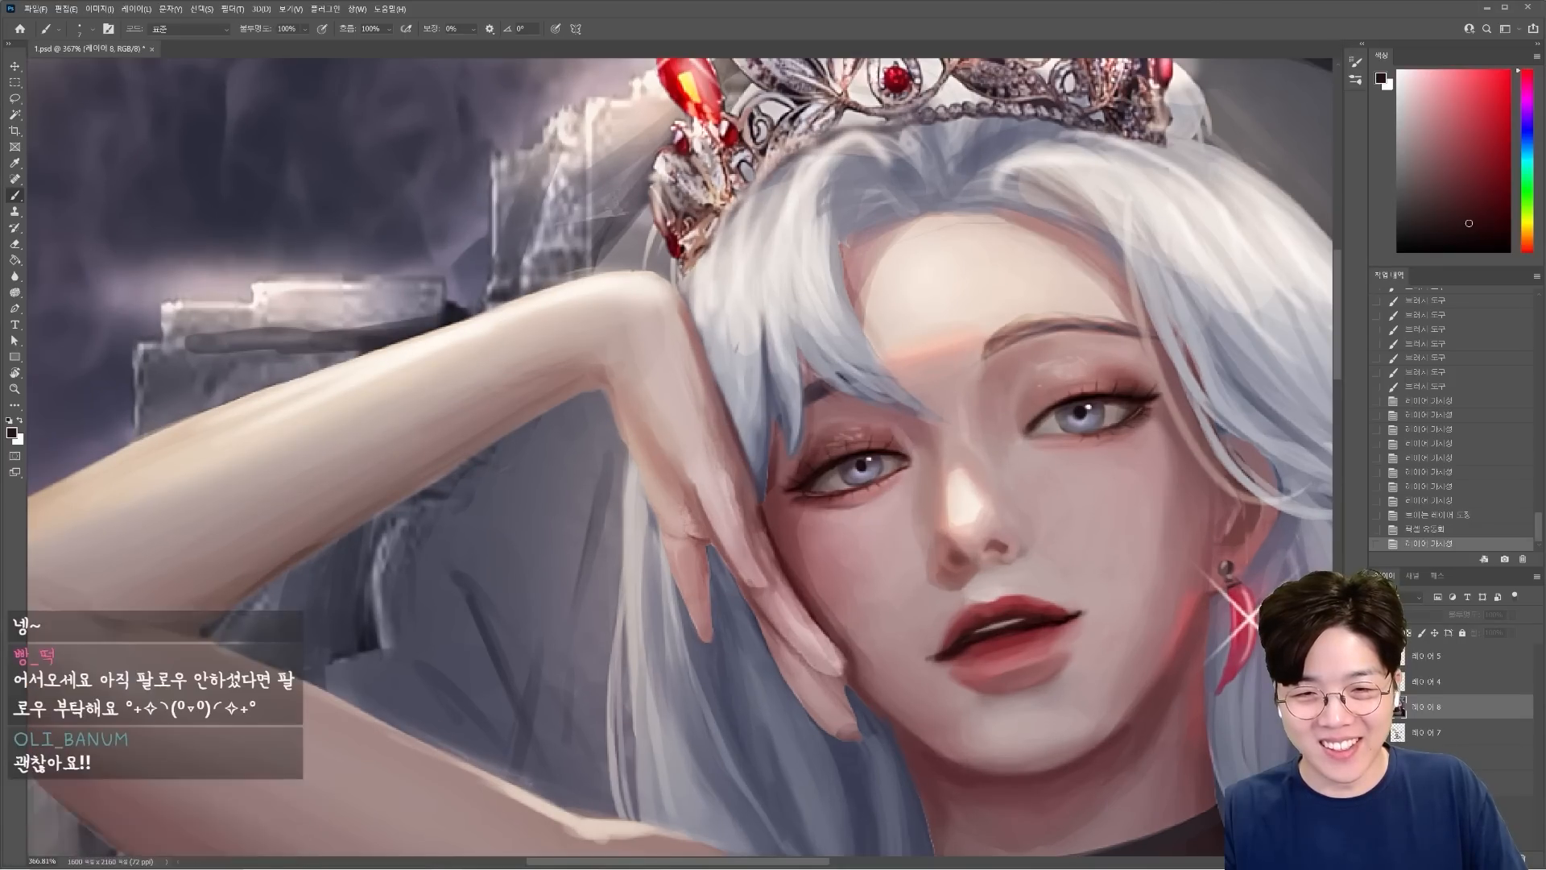
click(1379, 706)
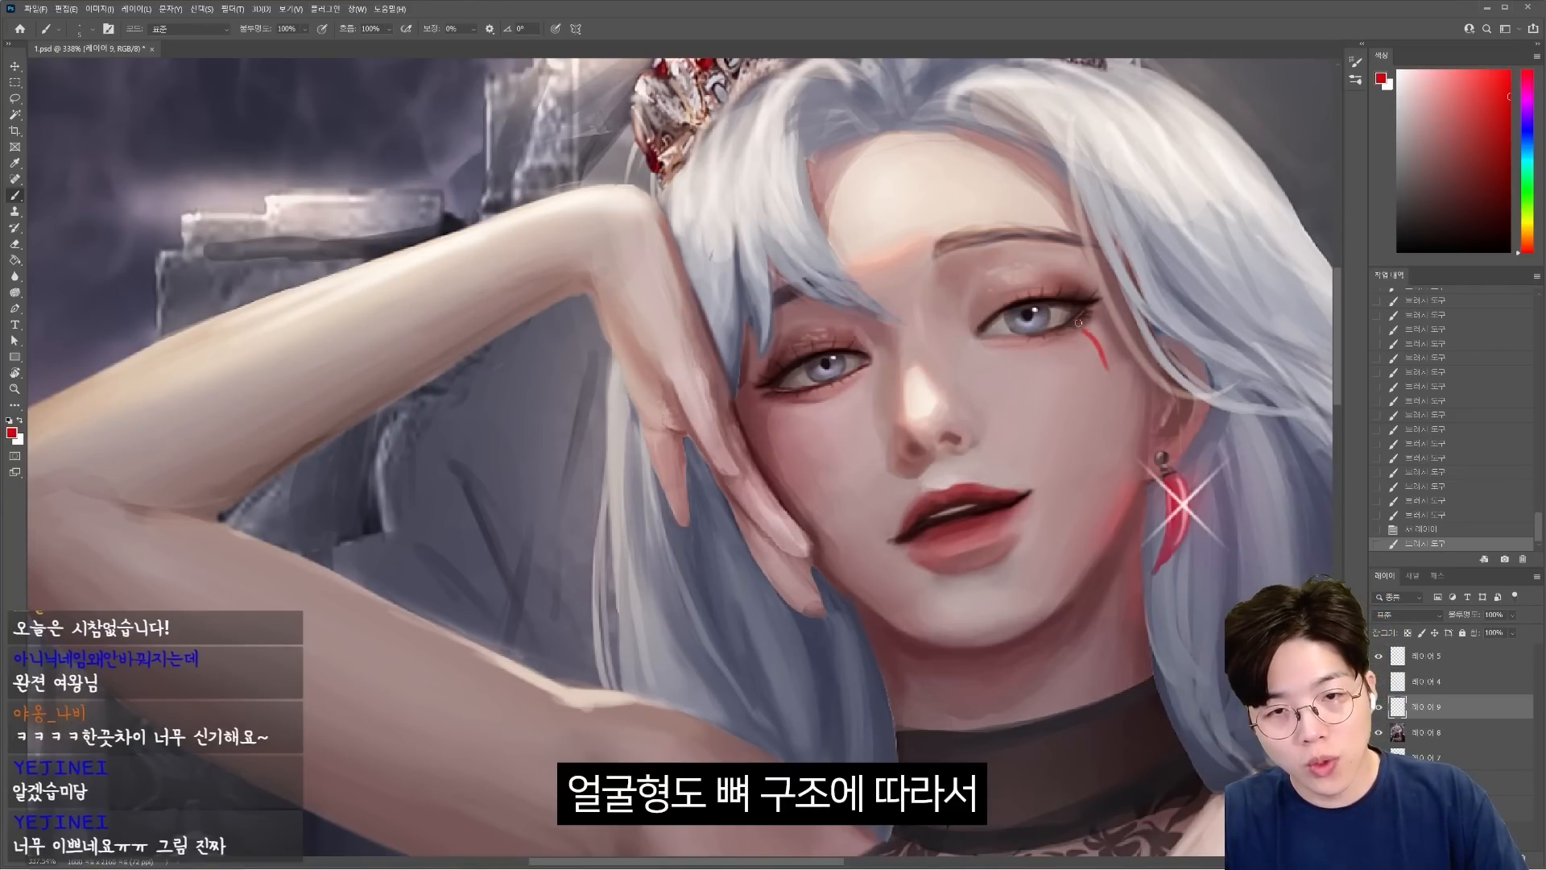
Sketch red guide lines on a new layer marking the cheekbone, jaw, chin and temple planes of the face.
drag(1117, 405, 1027, 522)
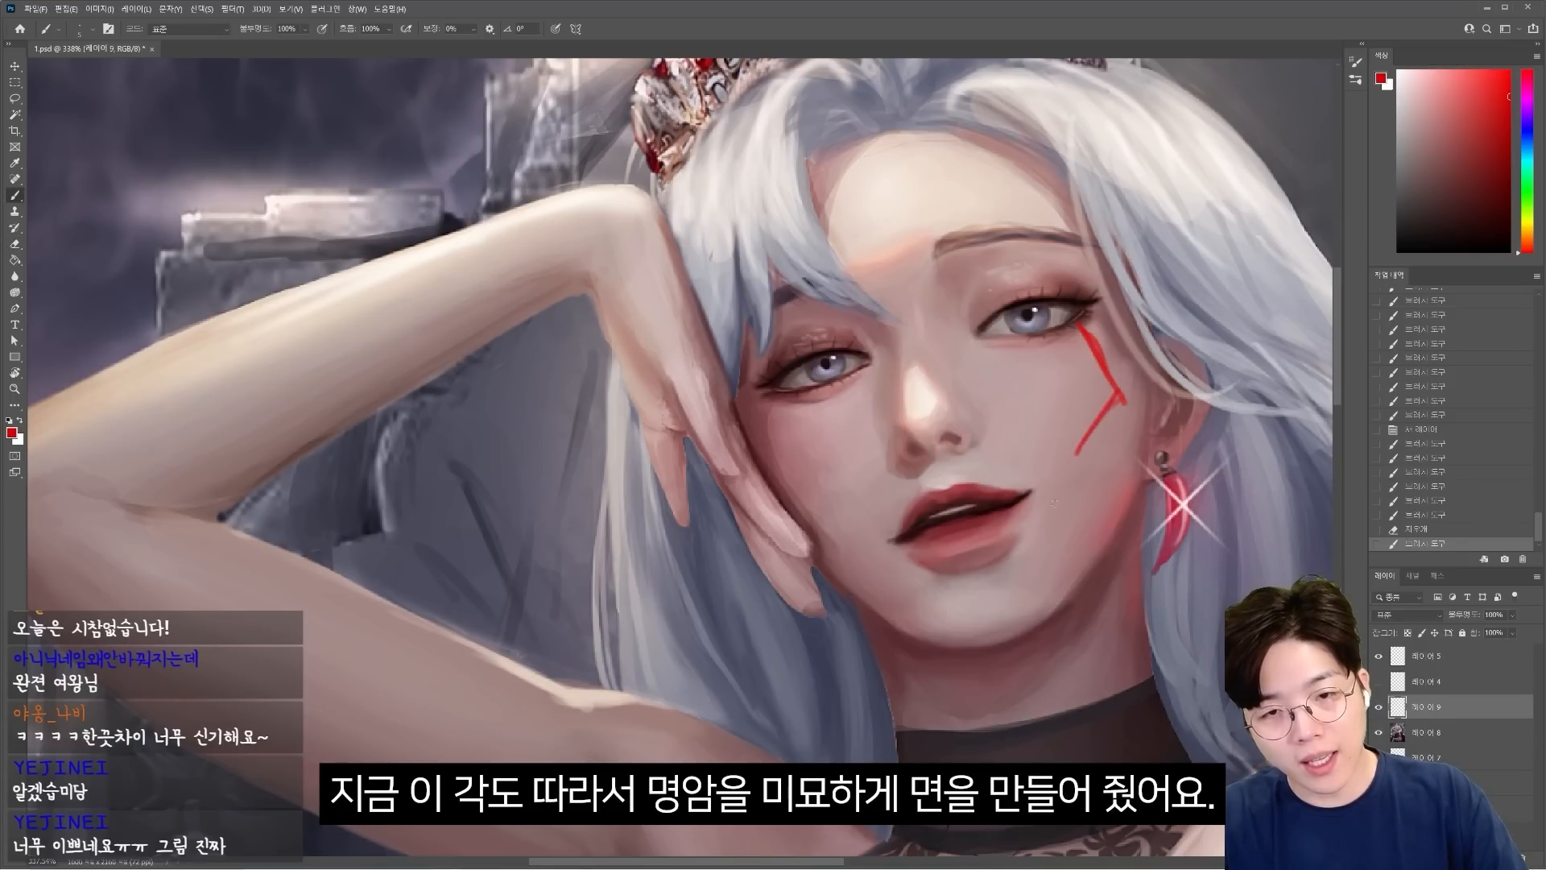
drag(1025, 605, 949, 633)
drag(775, 400, 765, 439)
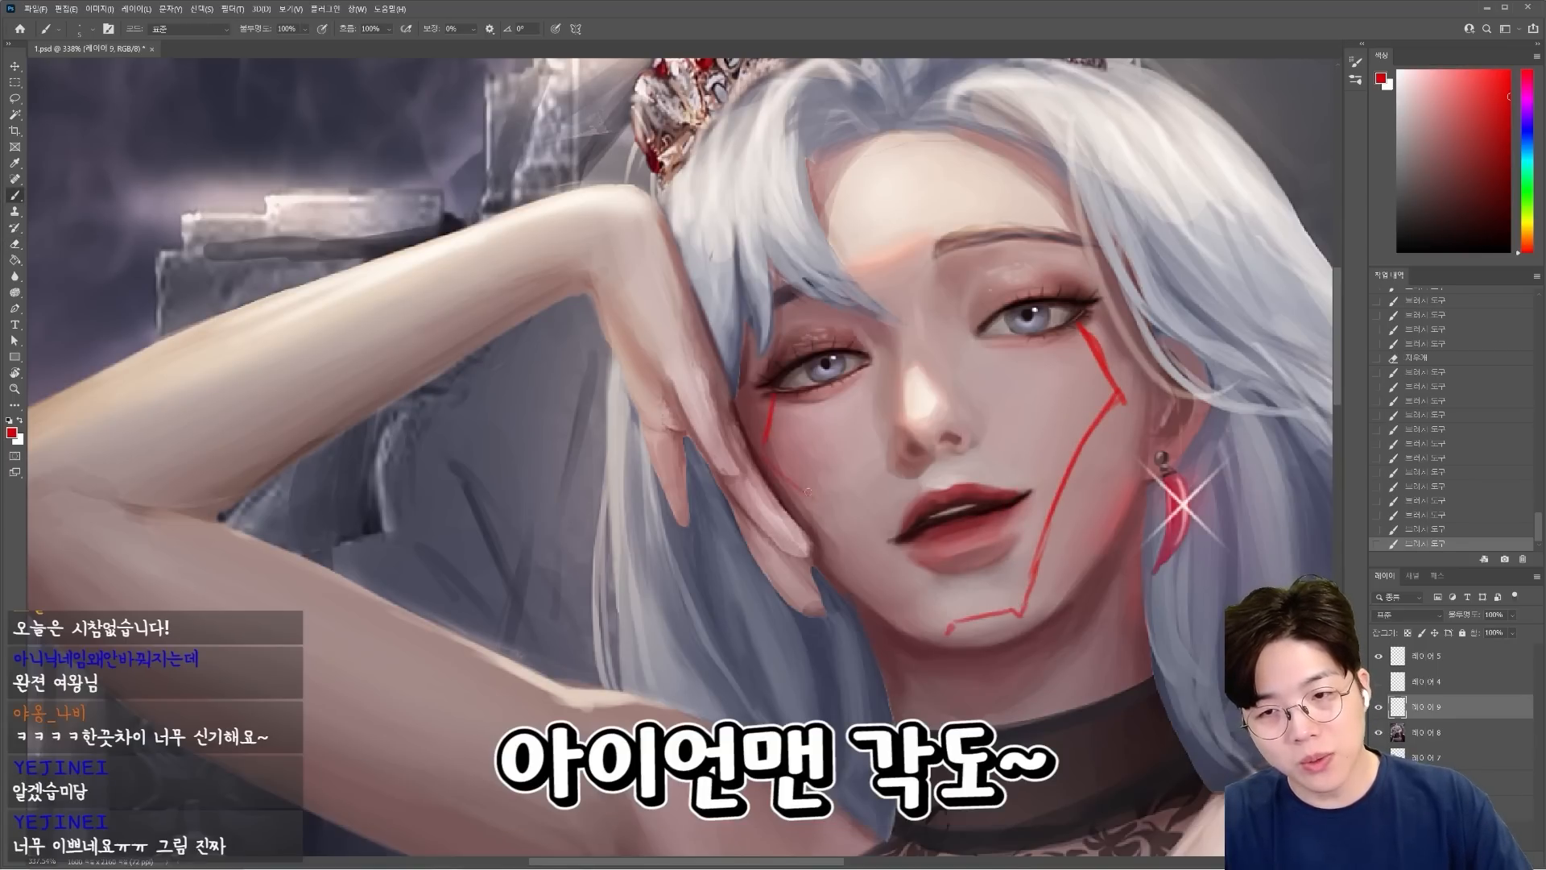
drag(1084, 329, 1109, 293)
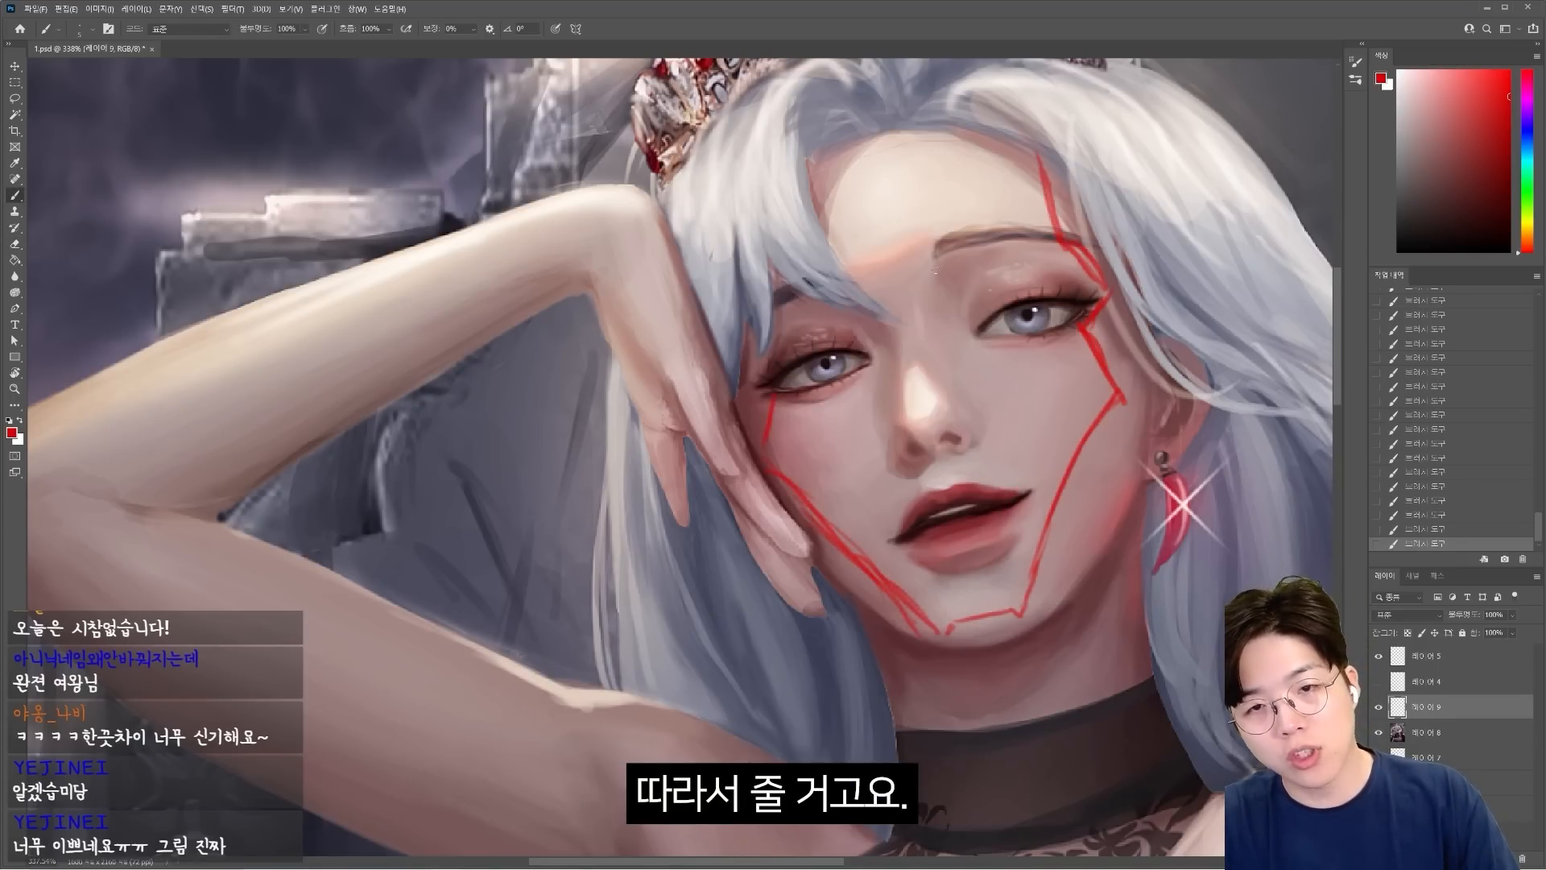
Sketch the wedge-shaped plane between the eyebrows and the nose bridge plane with red guide lines.
drag(844, 274, 930, 244)
drag(845, 276, 942, 390)
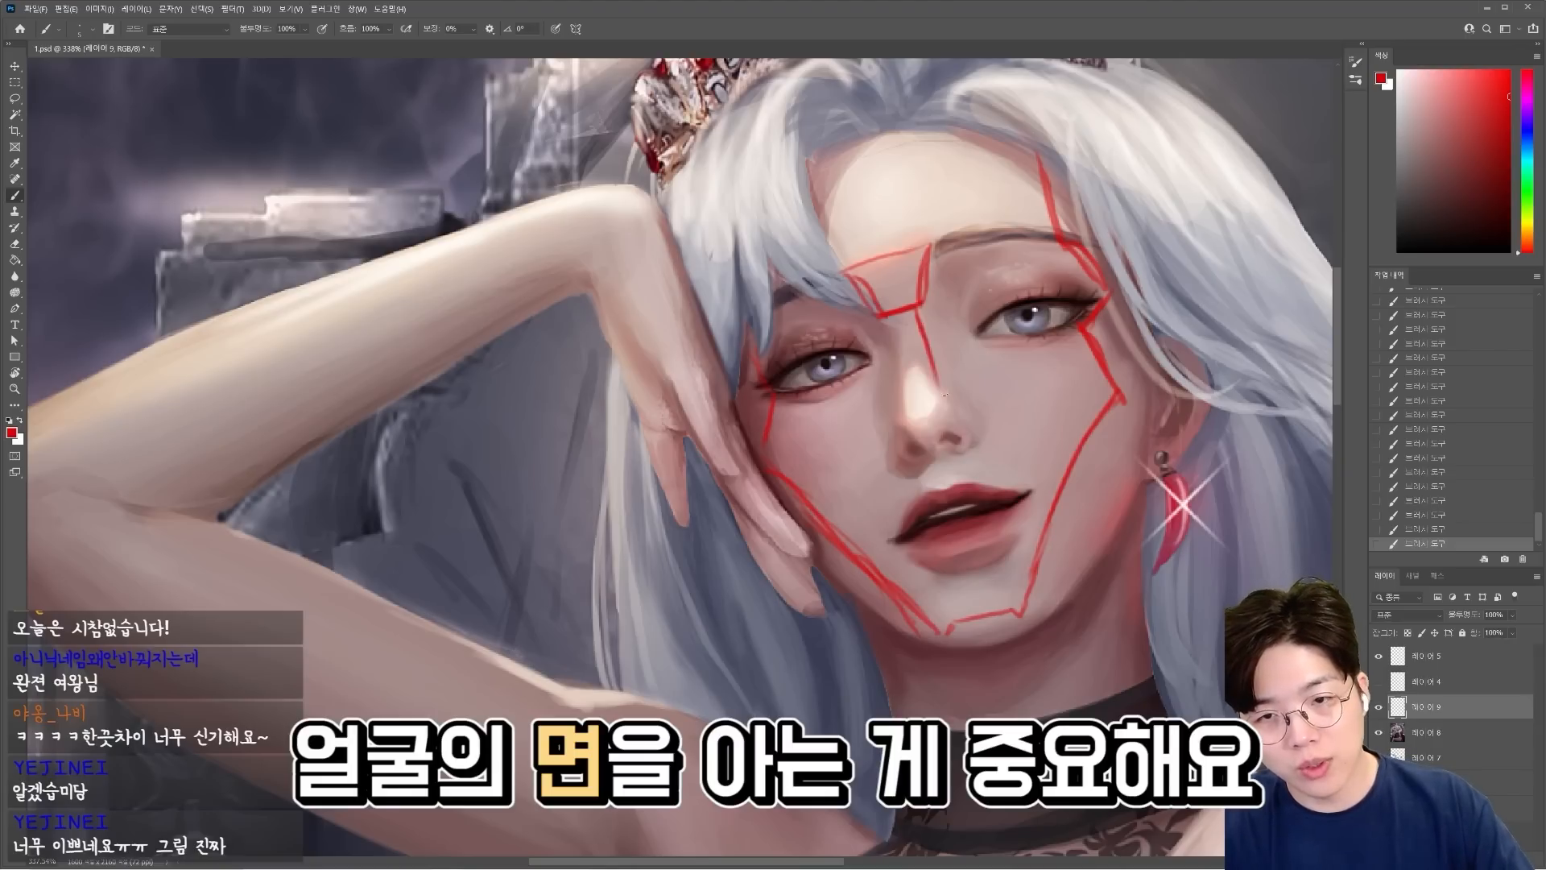
drag(917, 313, 944, 401)
drag(925, 251, 917, 303)
key(b)
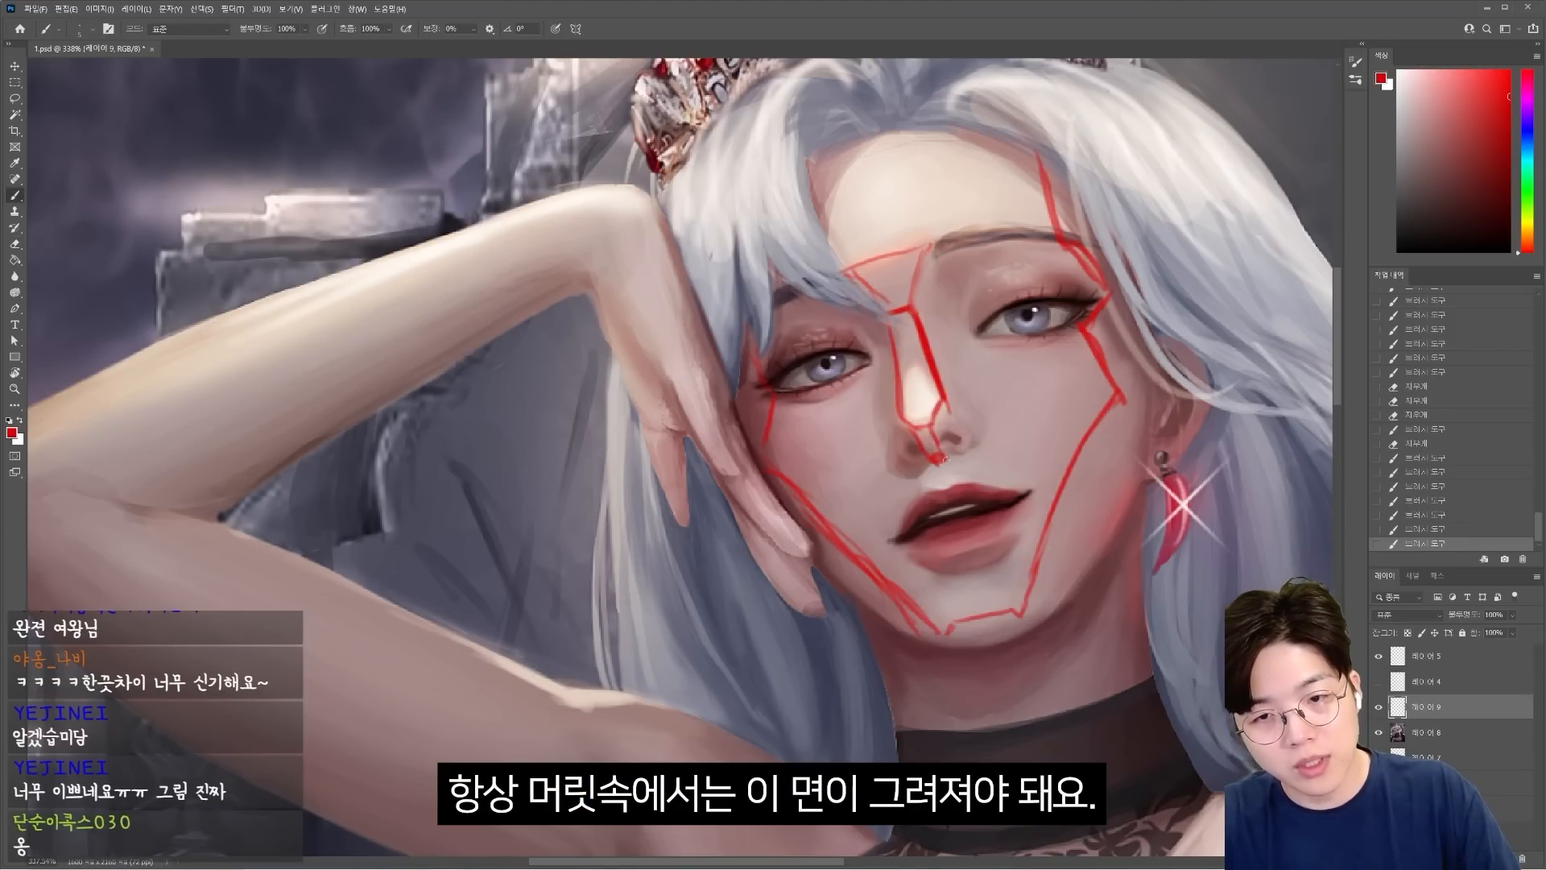
Sketch red guide lines for the planes of the nose tip, nostrils, nose sides and inner eye socket.
drag(935, 427, 945, 455)
drag(935, 425, 966, 441)
drag(950, 412, 973, 444)
mouse_move(961, 391)
mouse_down()
mouse_move(981, 437)
mouse_move(966, 453)
mouse_up()
drag(908, 431, 923, 451)
drag(901, 427, 895, 463)
drag(938, 330, 979, 355)
drag(989, 369, 973, 420)
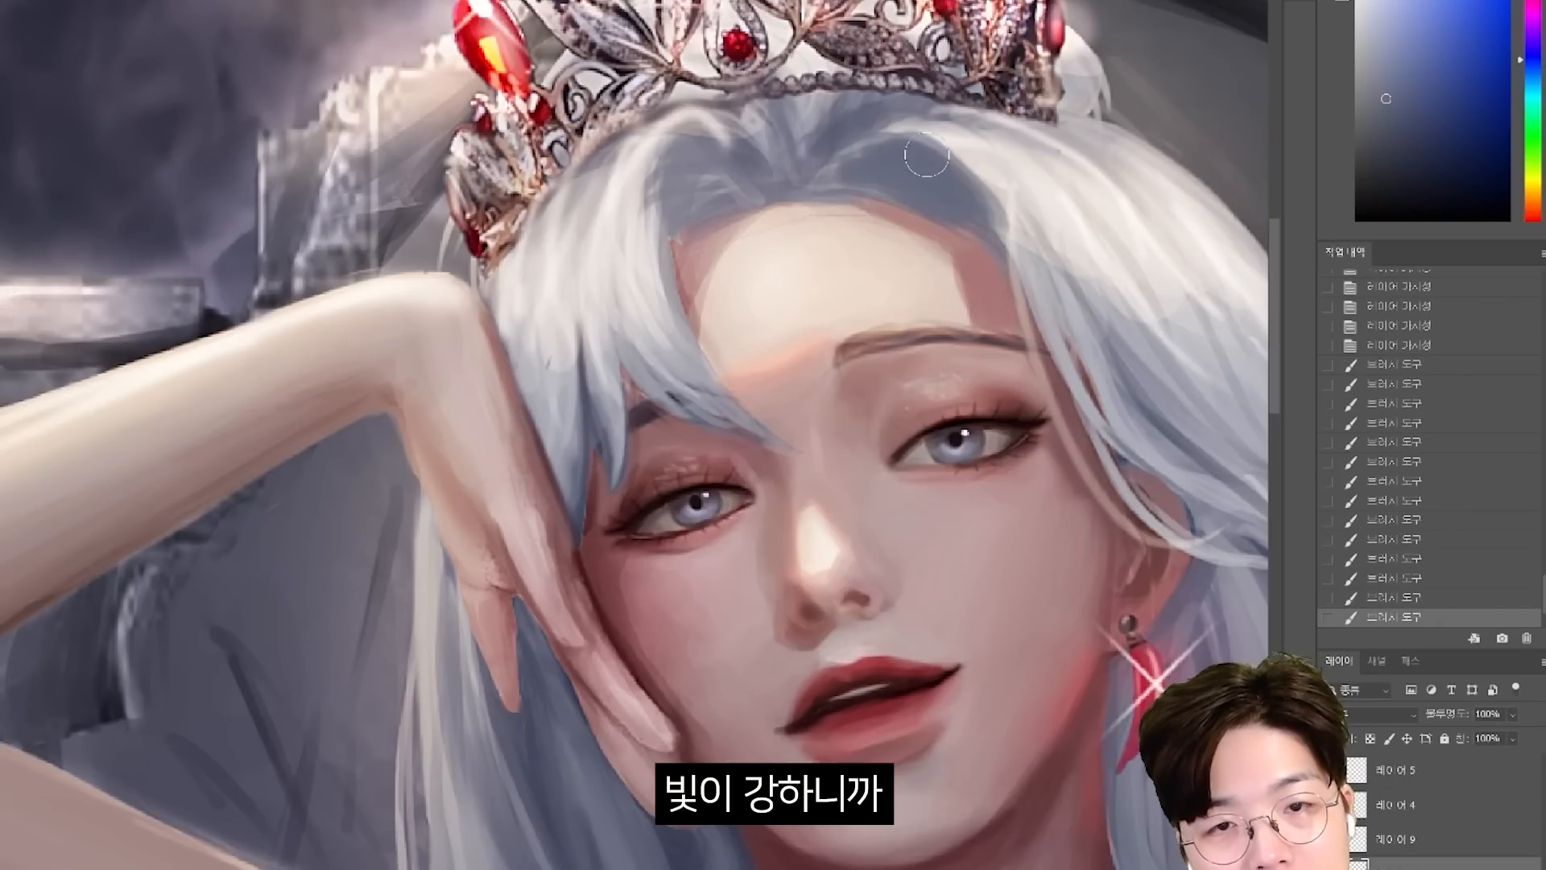
Paint saturated blue-violet shadows on the hair below the crown, on both sides of the parting along the hairline.
mouse_move(906, 161)
mouse_down()
mouse_move(952, 180)
mouse_move(1006, 270)
mouse_up()
alt+click(994, 165)
drag(962, 157, 1026, 300)
alt+click(859, 166)
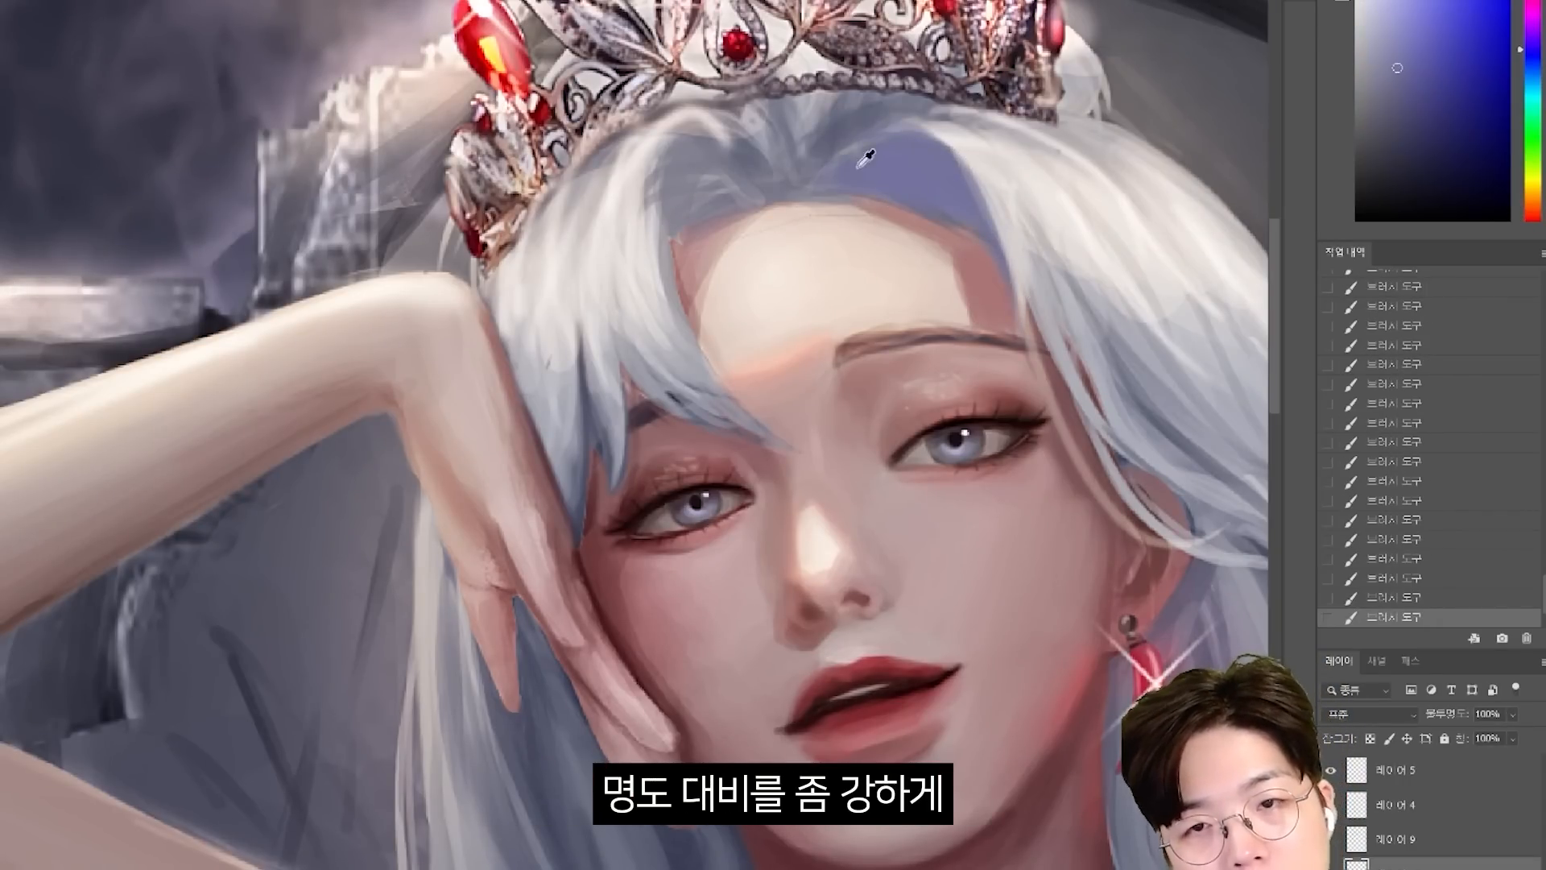
drag(744, 153, 684, 209)
alt+click(639, 196)
drag(667, 139, 672, 318)
scroll(950, 443, down, 10)
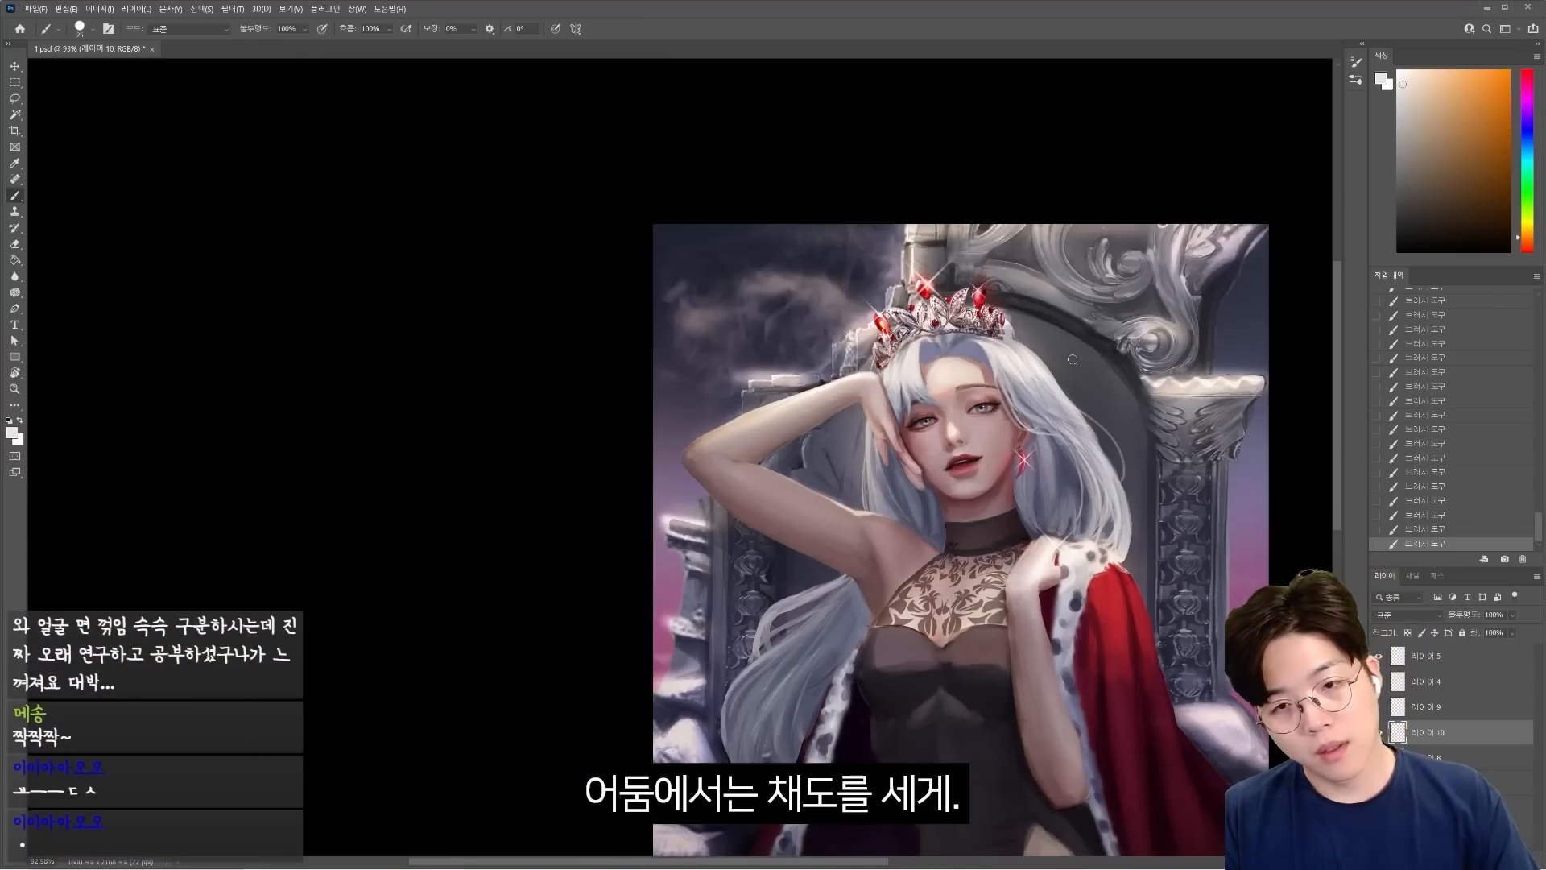
Repaint the neck shadow beneath the chin as one unified dark tone, undoing the trial strokes.
scroll(958, 448, up, 10)
alt+click(1024, 485)
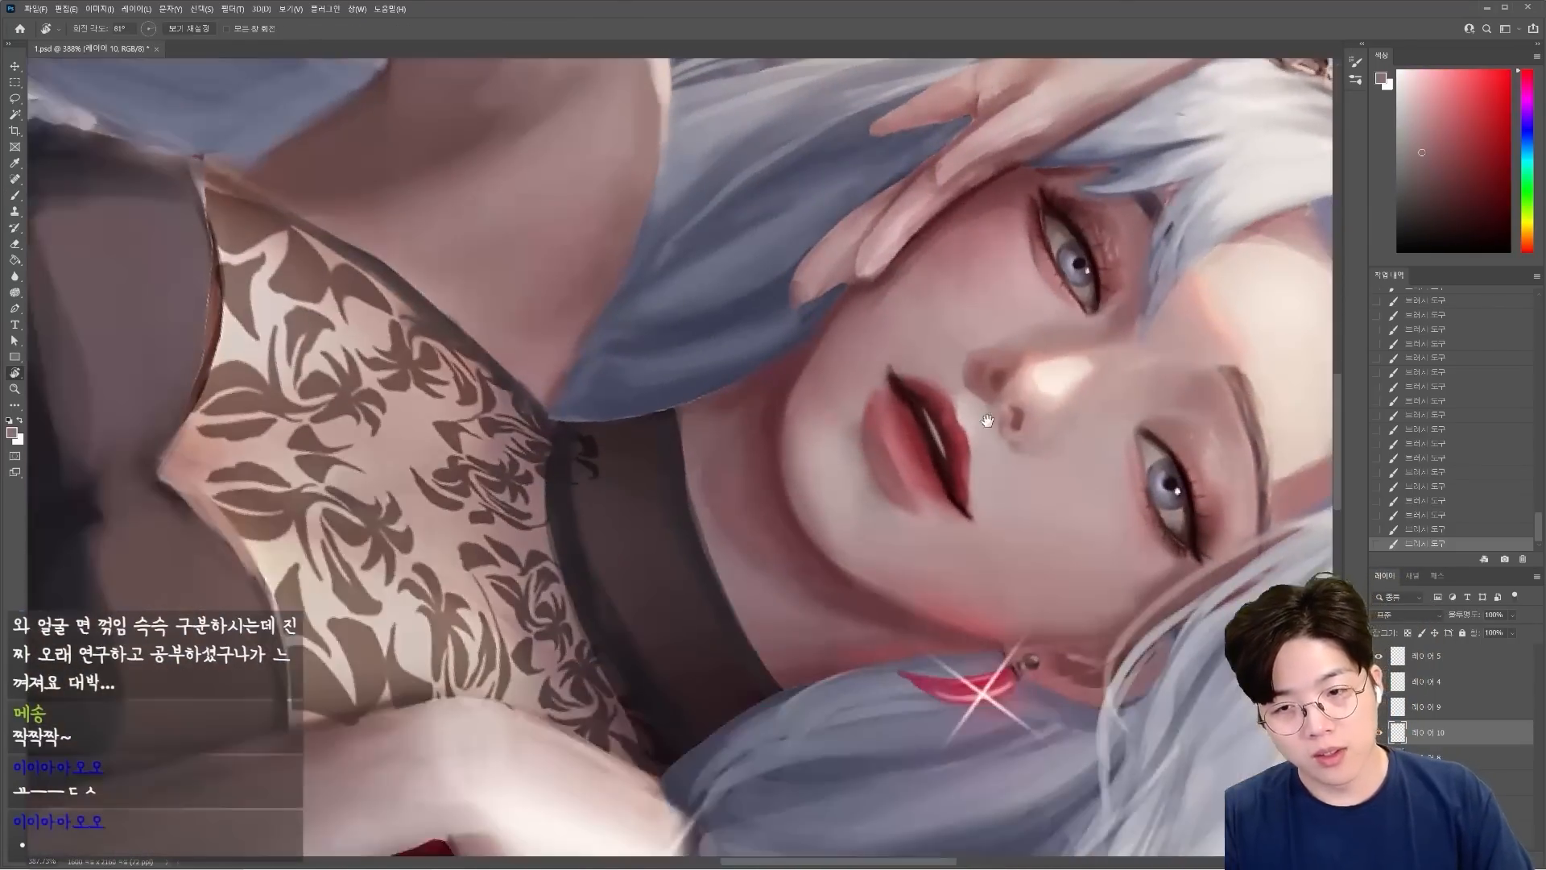
scroll(987, 425, up, 2)
alt+click(794, 484)
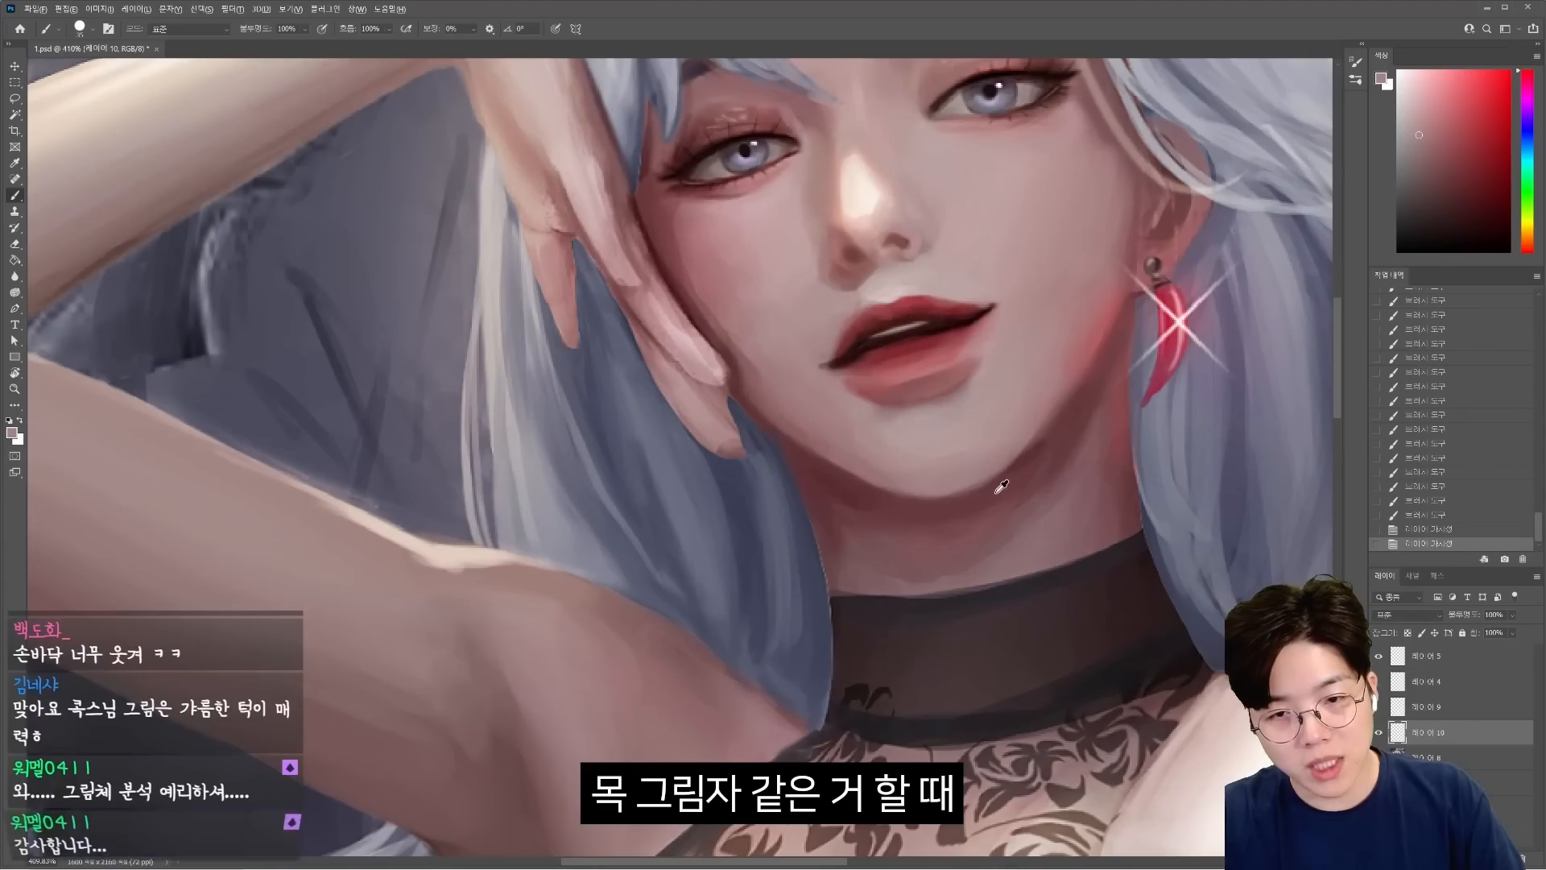
alt+click(1009, 555)
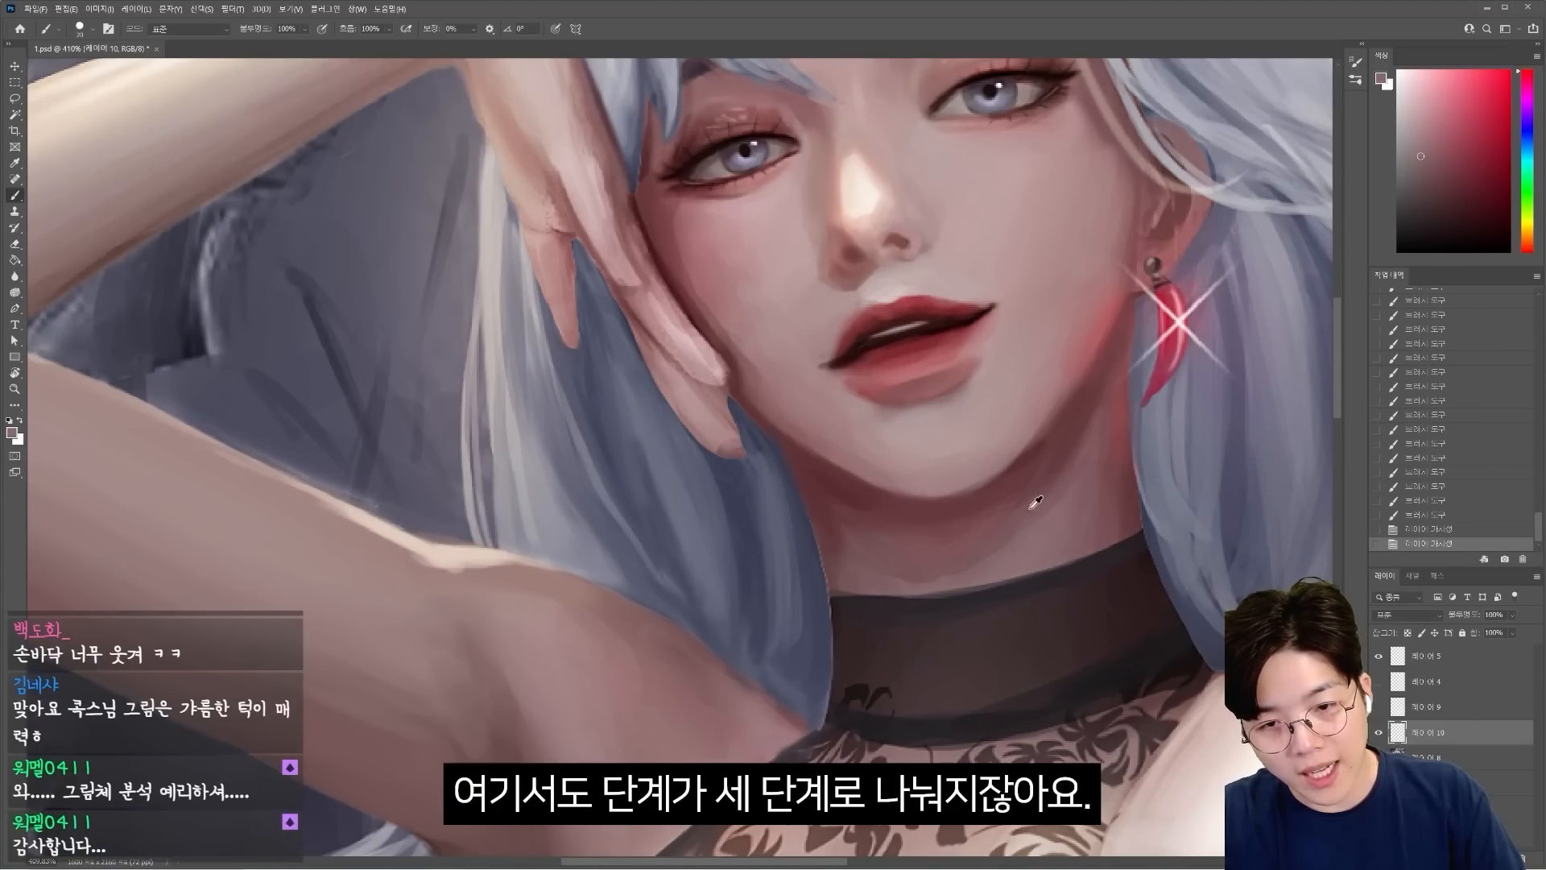
click(1502, 118)
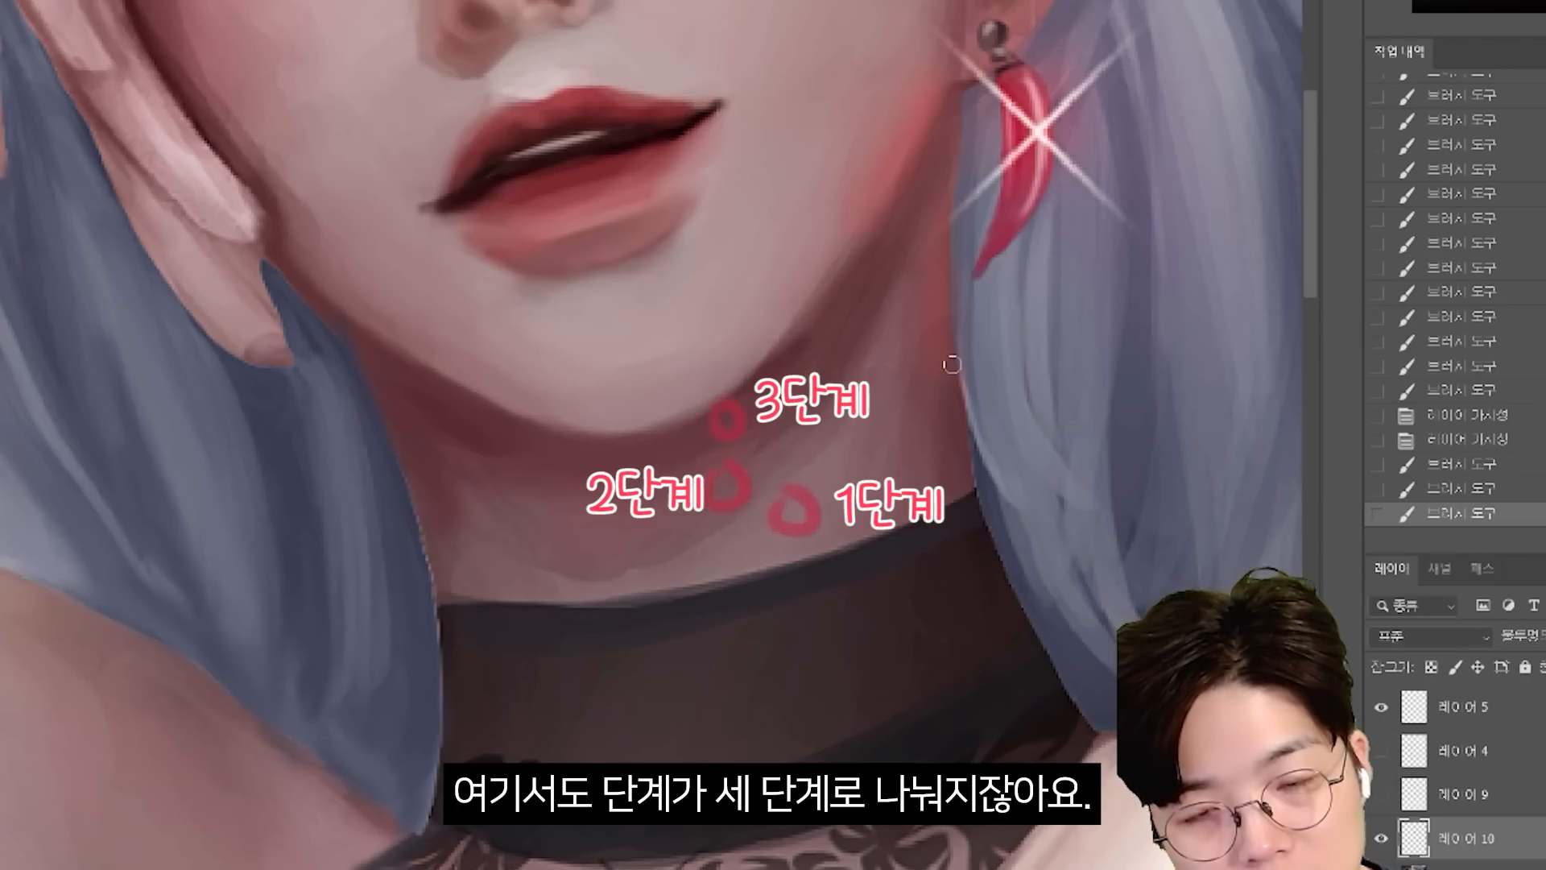
key(ctrl+z)
key(ctrl+z)
key(ctrl+z)
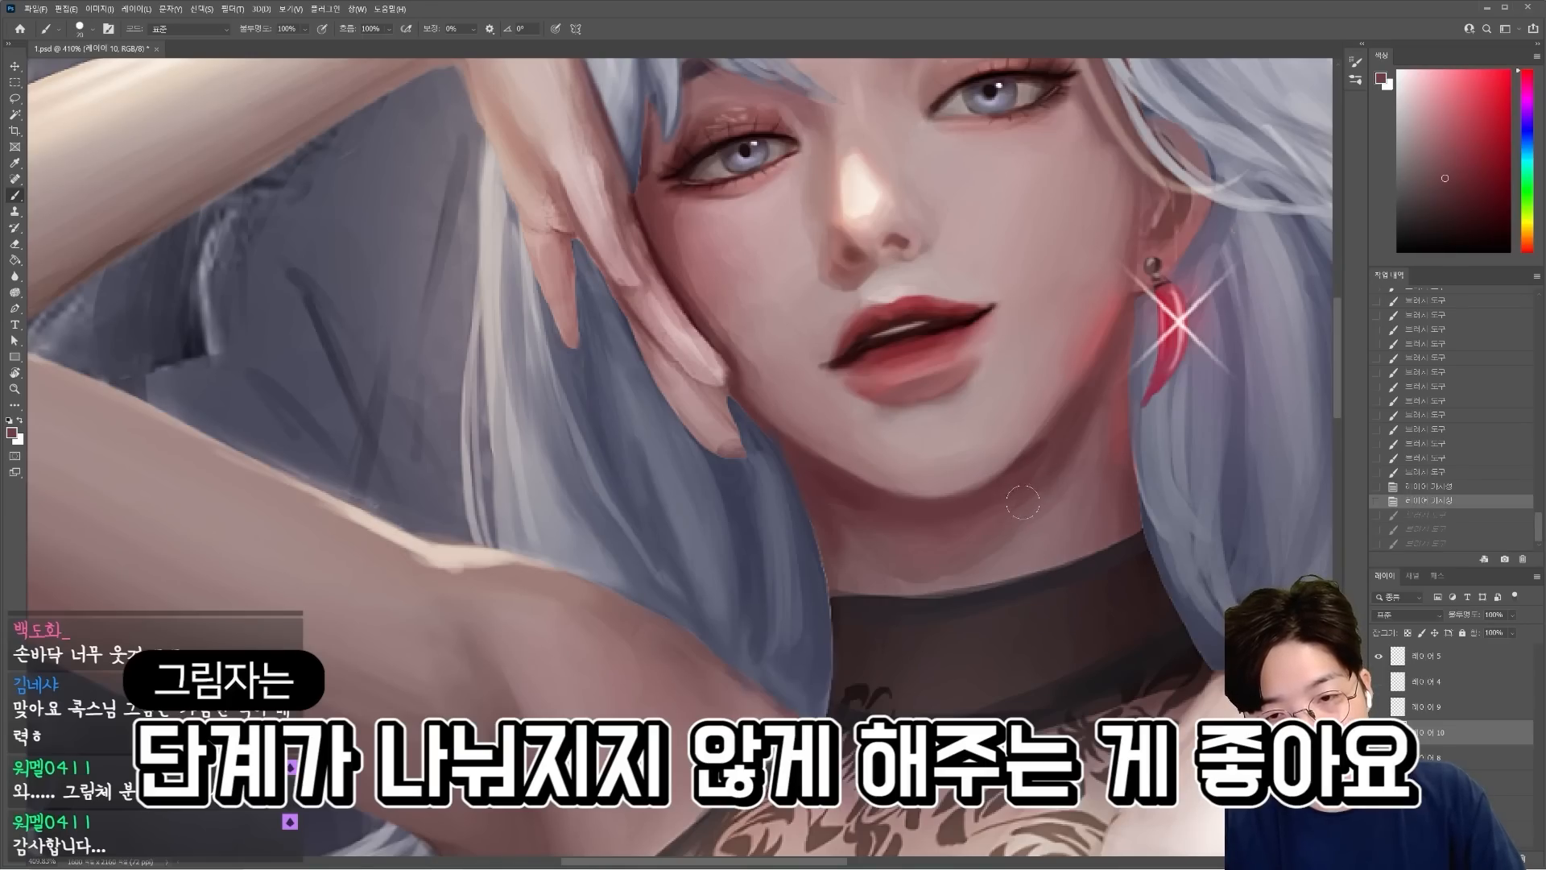
mouse_move(992, 522)
mouse_down()
mouse_move(862, 543)
mouse_move(862, 499)
mouse_up()
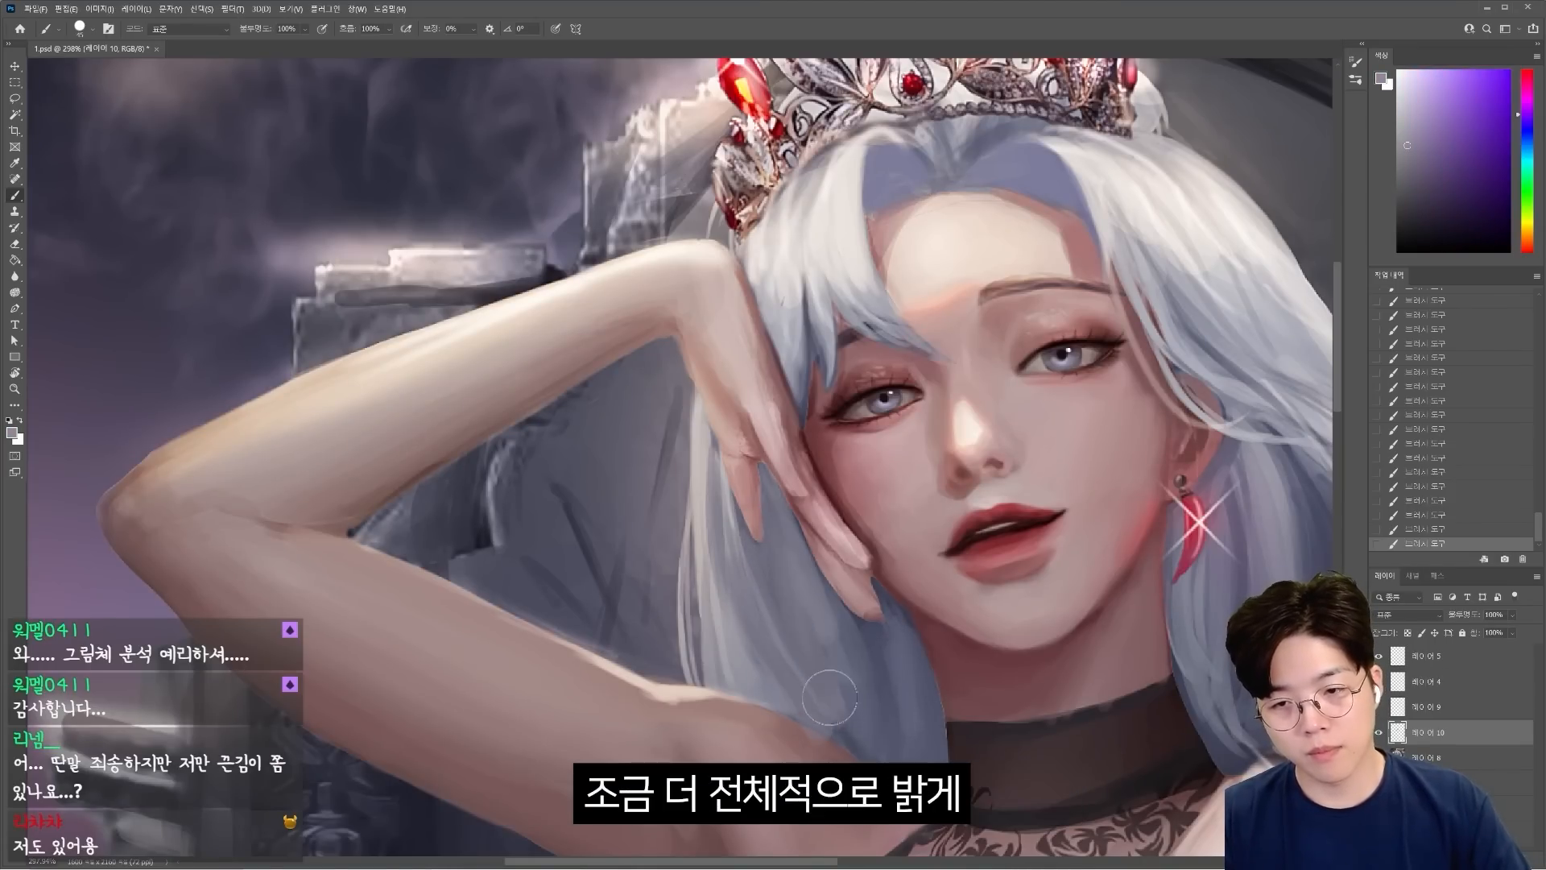
Lighten and even out the shading of the long hair, and touch up the face with the canvas flipped horizontally.
drag(959, 678, 885, 672)
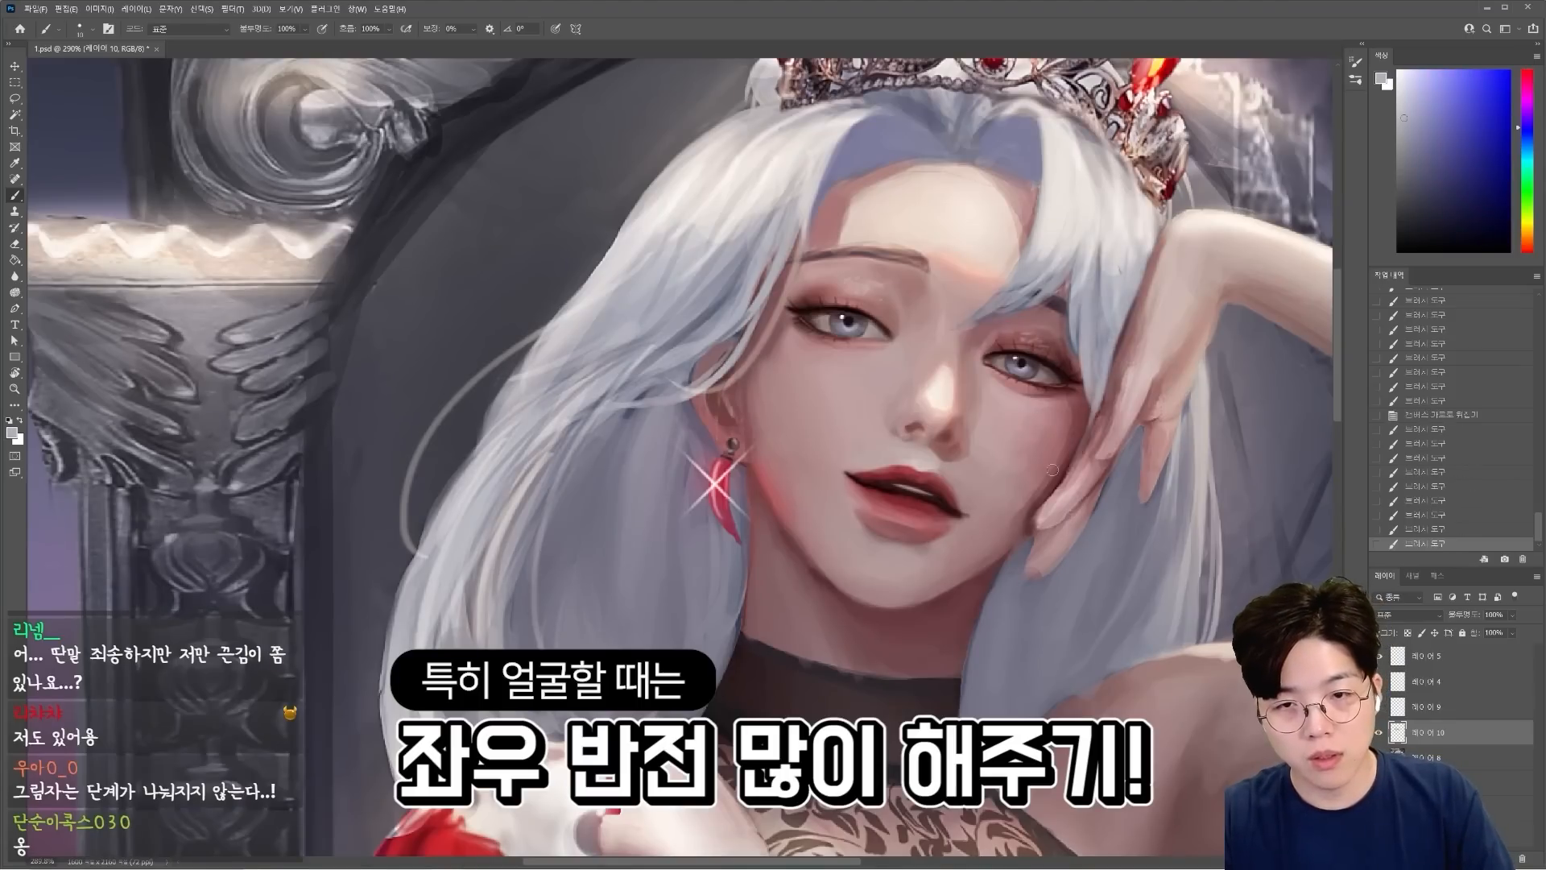
alt+click(990, 533)
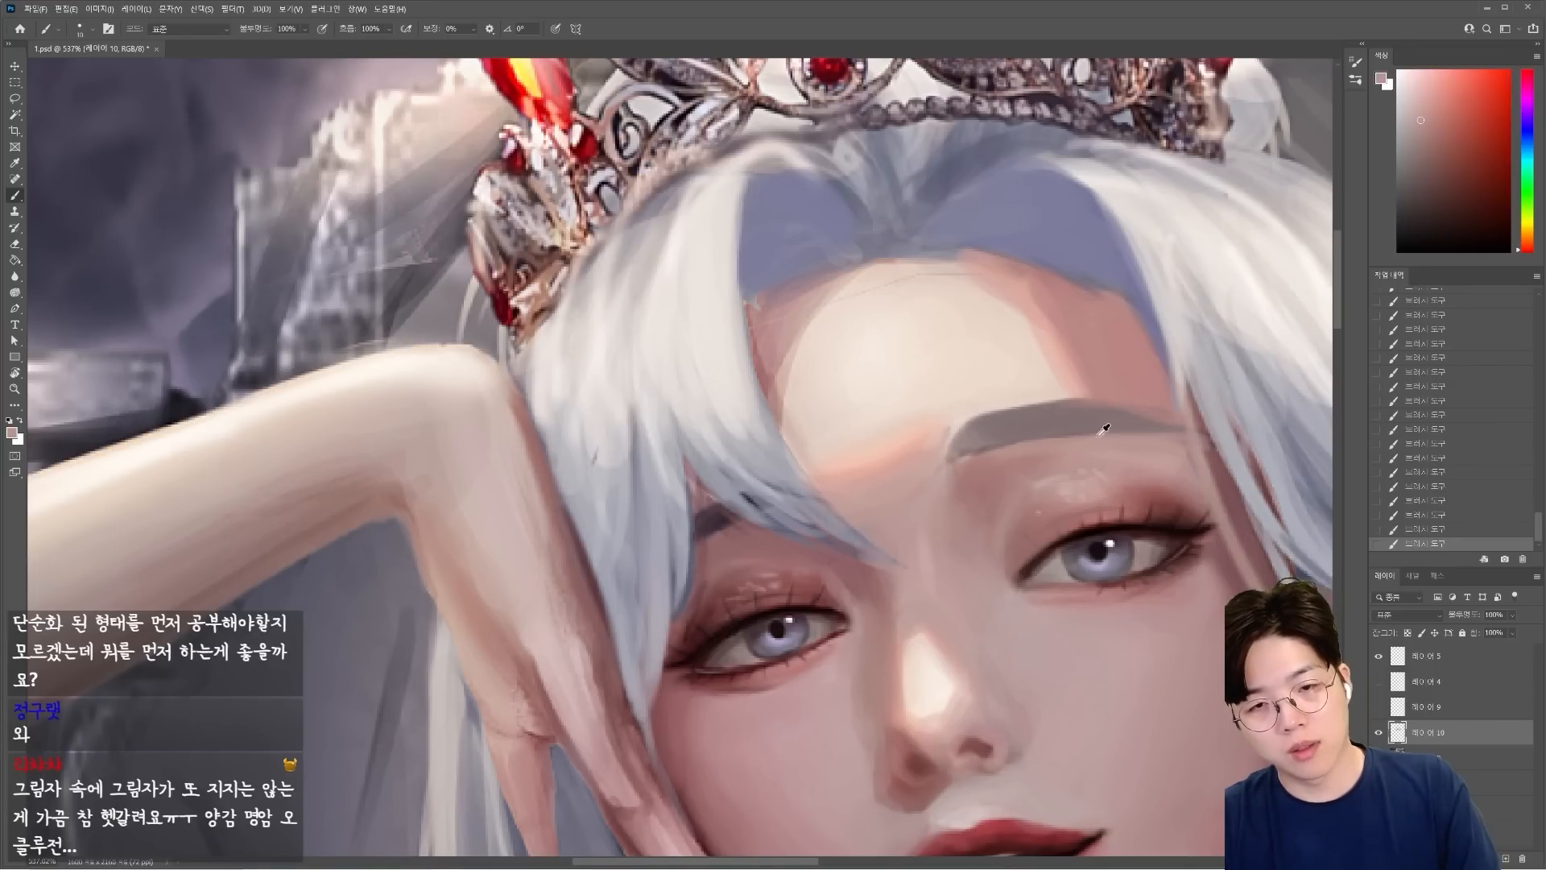
Repaint the fully visible eyebrow as a thicker, straighter soft grey shape with a larger brush.
alt+click(1098, 436)
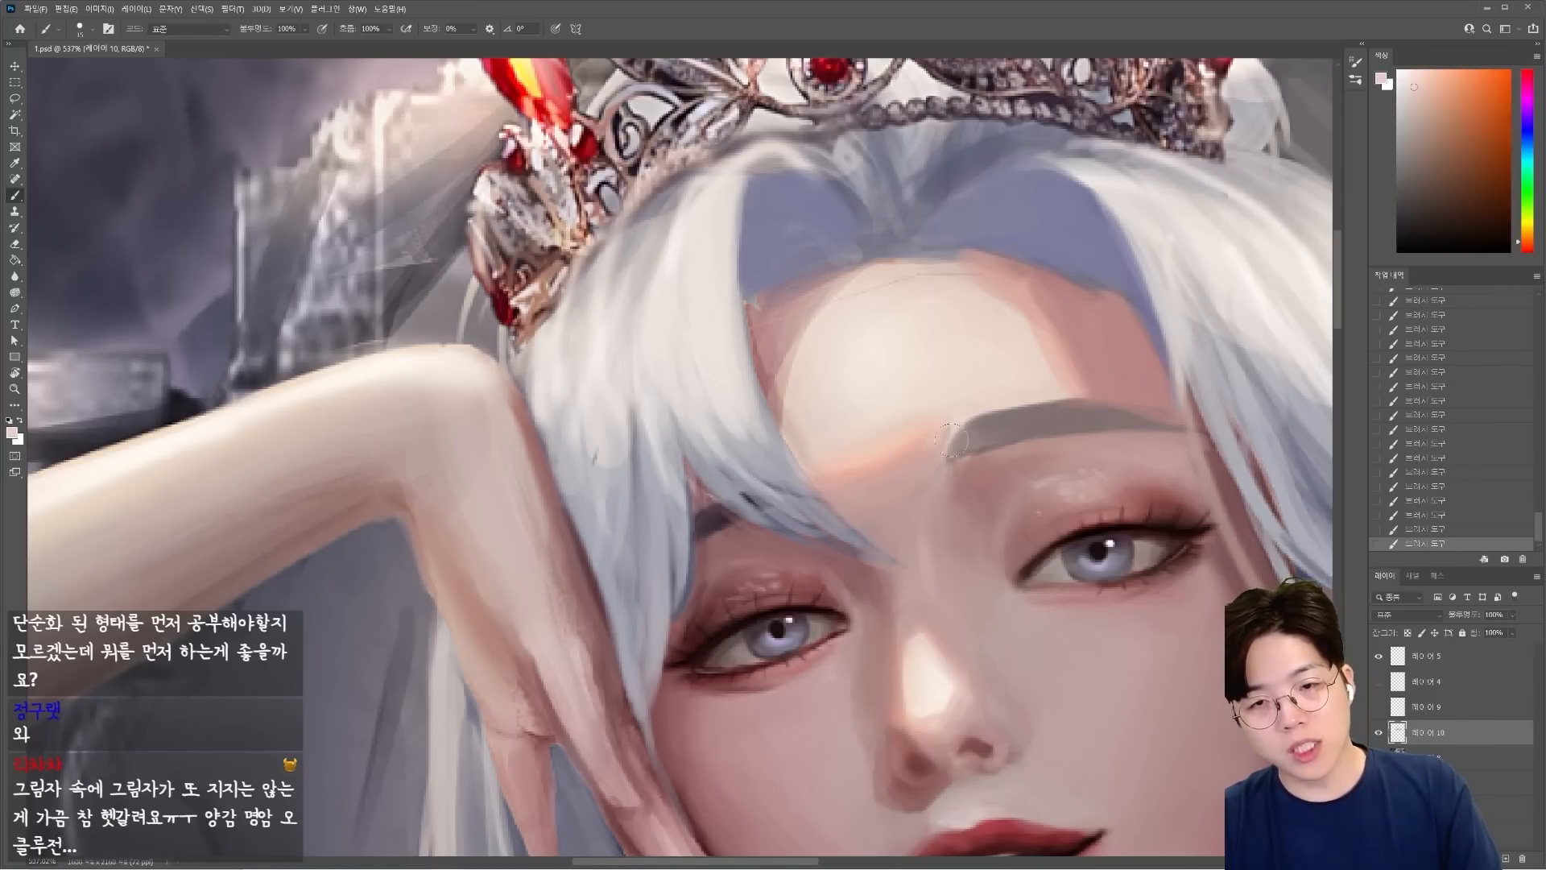
key(])
key(])
key(])
drag(966, 435, 1118, 417)
alt+click(1125, 417)
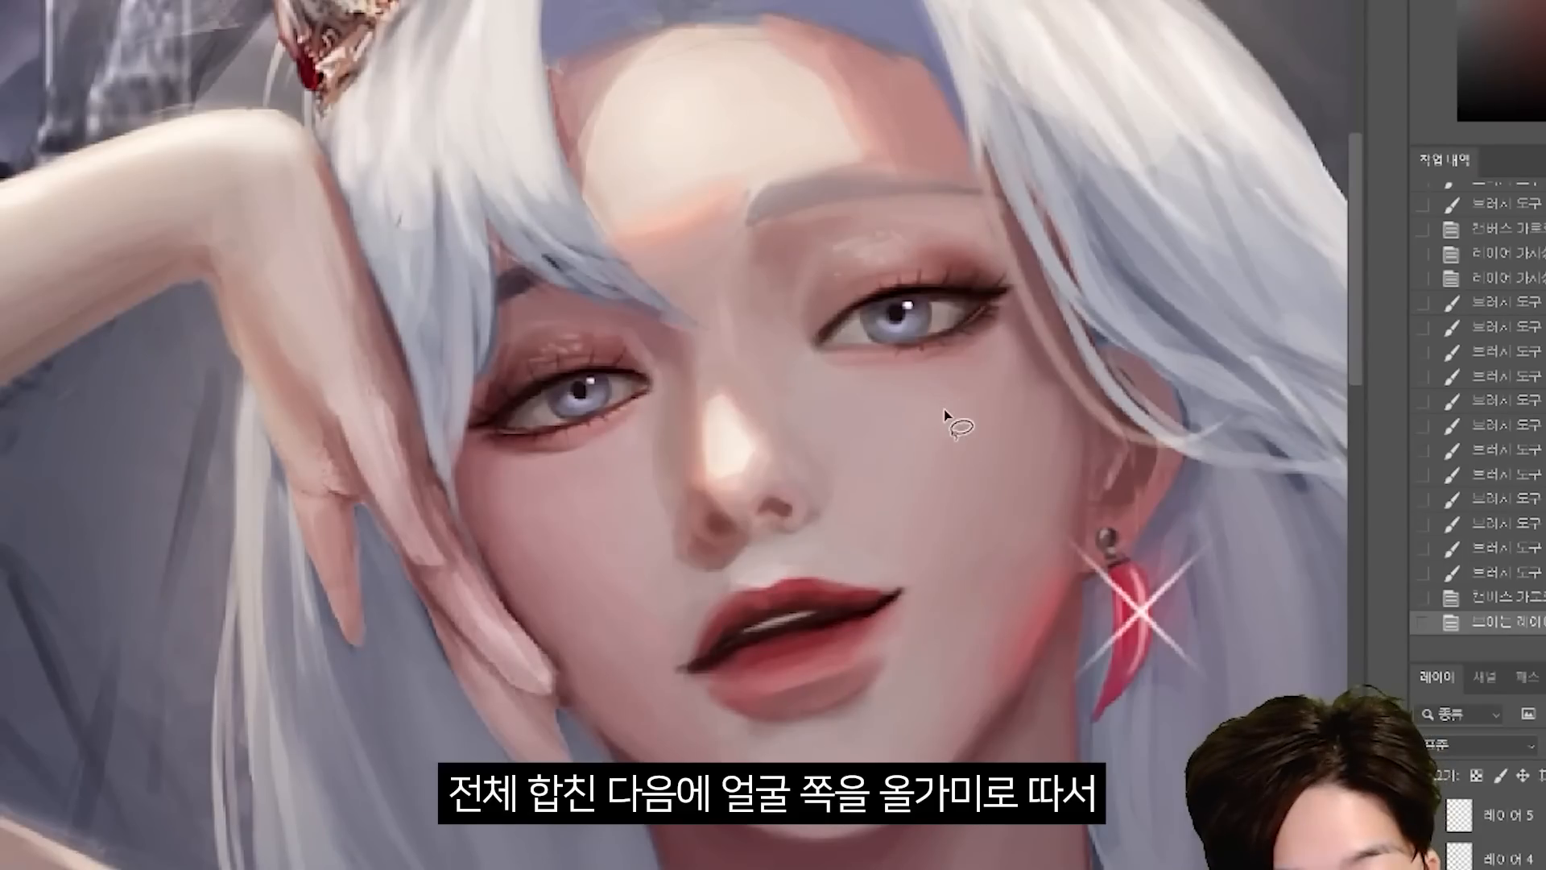
Lasso the fully visible eye, paste a copy in place, and nudge it slightly higher on the face.
drag(910, 443, 926, 426)
key(ctrl+c)
key(ctrl+shift+v)
key(v)
drag(859, 291, 902, 317)
key(ctrl+z)
key(ctrl+Up)
key(ctrl+Up)
key(ctrl+Up)
key(ctrl+Up)
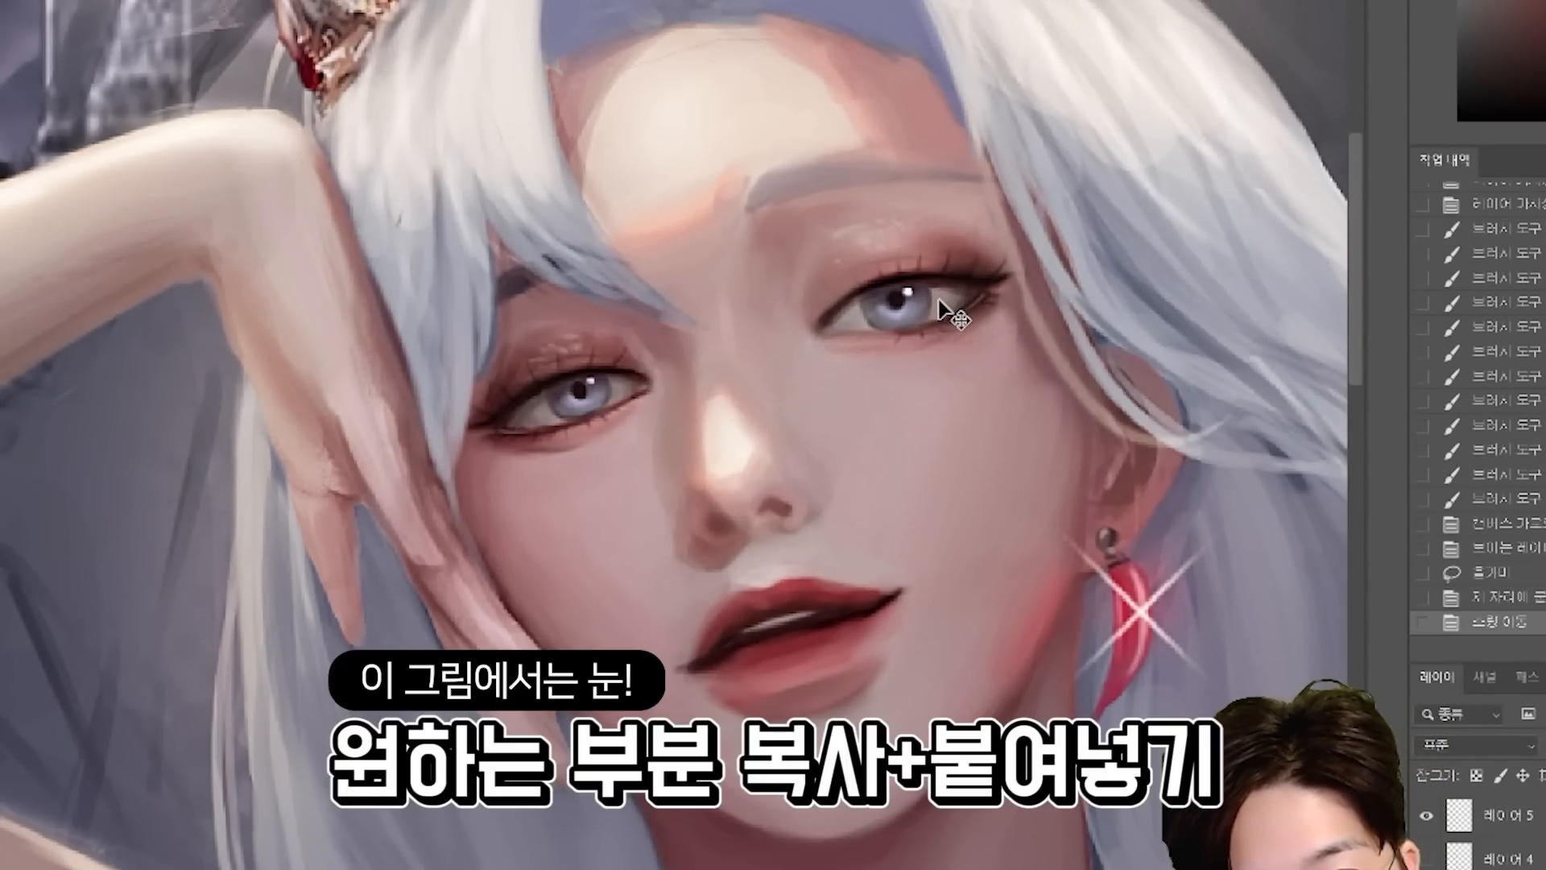
key(ctrl+Left)
key(ctrl+Left)
key(ctrl+Left)
key(ctrl+Left)
key(ctrl+Left)
Fine-tune the copied eye's position in small nudges with the canvas flipped horizontally.
key(ctrl+shift+h)
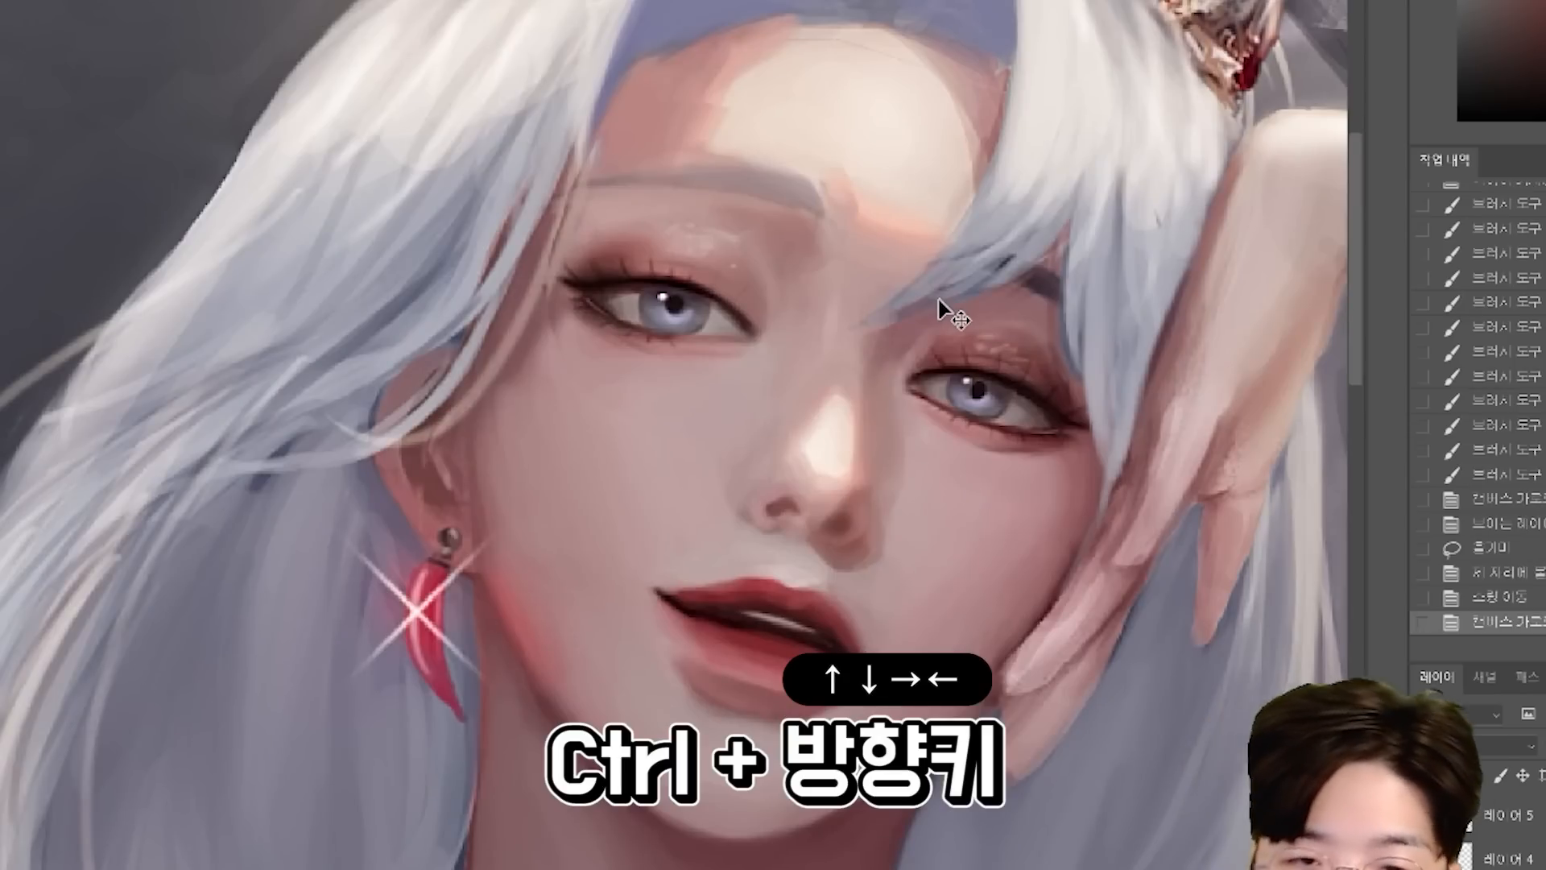
key(ctrl+Right)
key(ctrl+Right)
key(ctrl+Down)
key(ctrl+Down)
key(ctrl+Right)
key(ctrl+Right)
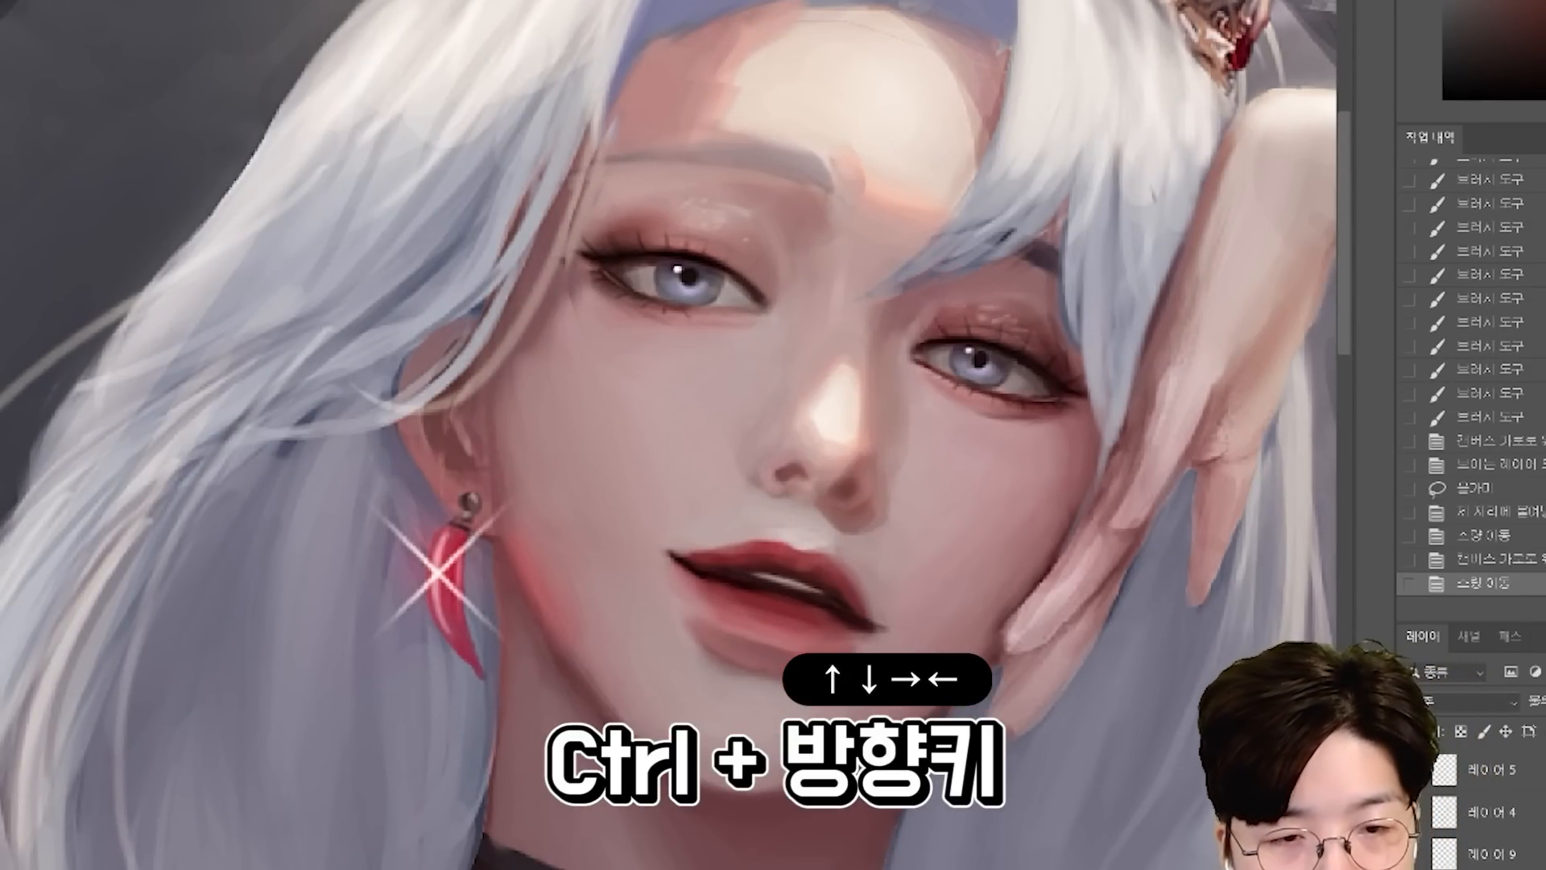
Copy the hand-side eye in place, nudge it outward and down, and flip the canvas back to its original orientation.
mouse_move(1109, 164)
mouse_down()
mouse_move(931, 175)
mouse_move(1111, 164)
mouse_up()
key(ctrl+c)
key(ctrl+shift+v)
key(ctrl+Right)
key(ctrl+Right)
key(ctrl+Right)
key(ctrl+Down)
key(ctrl+Down)
key(ctrl+Down)
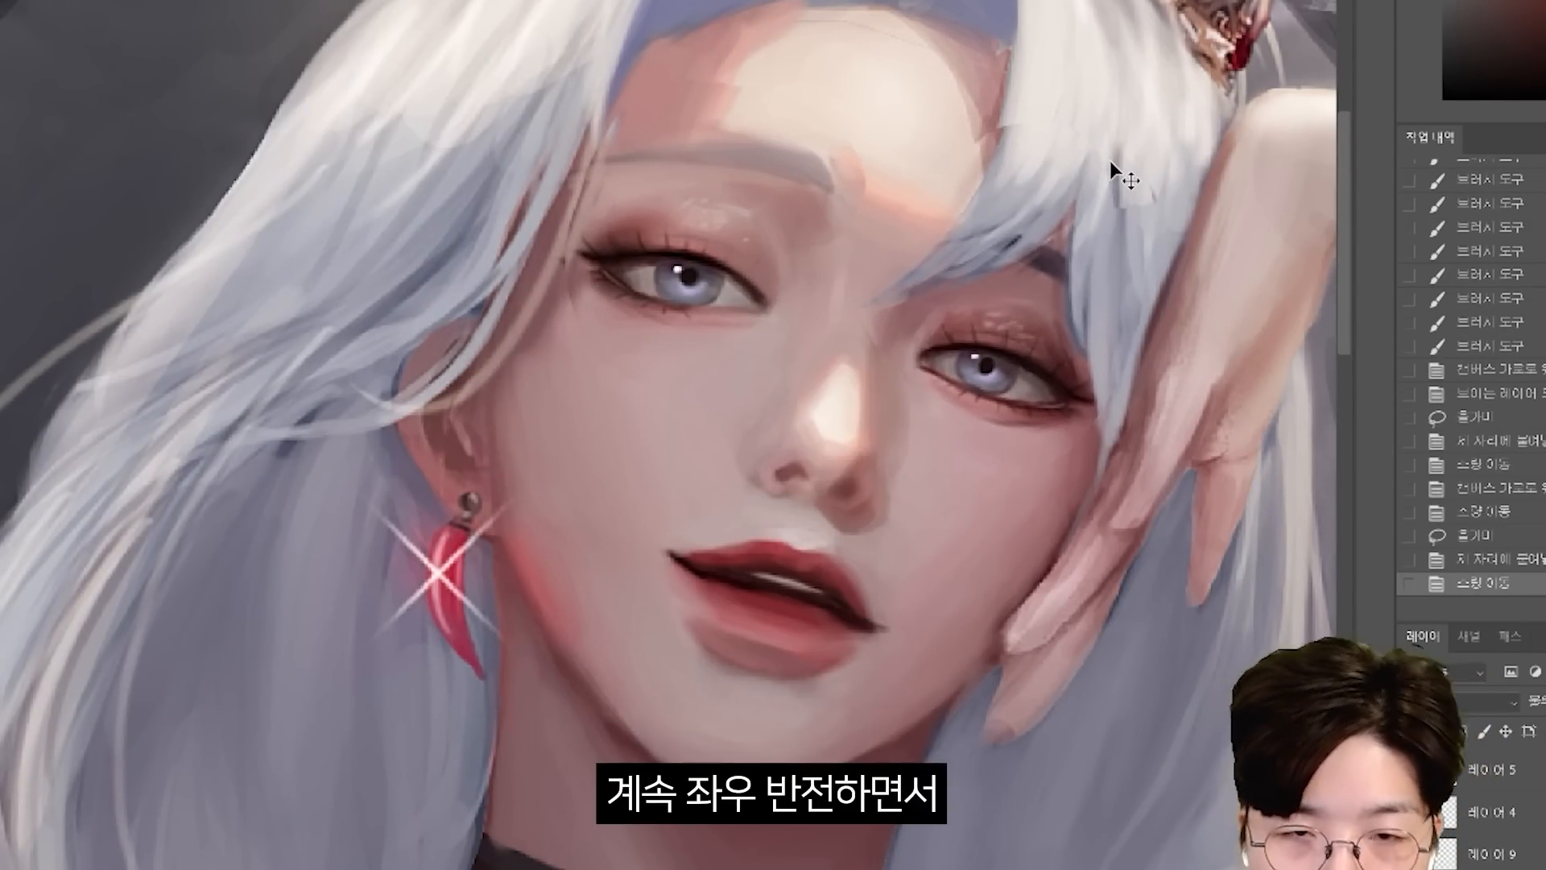
key(ctrl+shift+h)
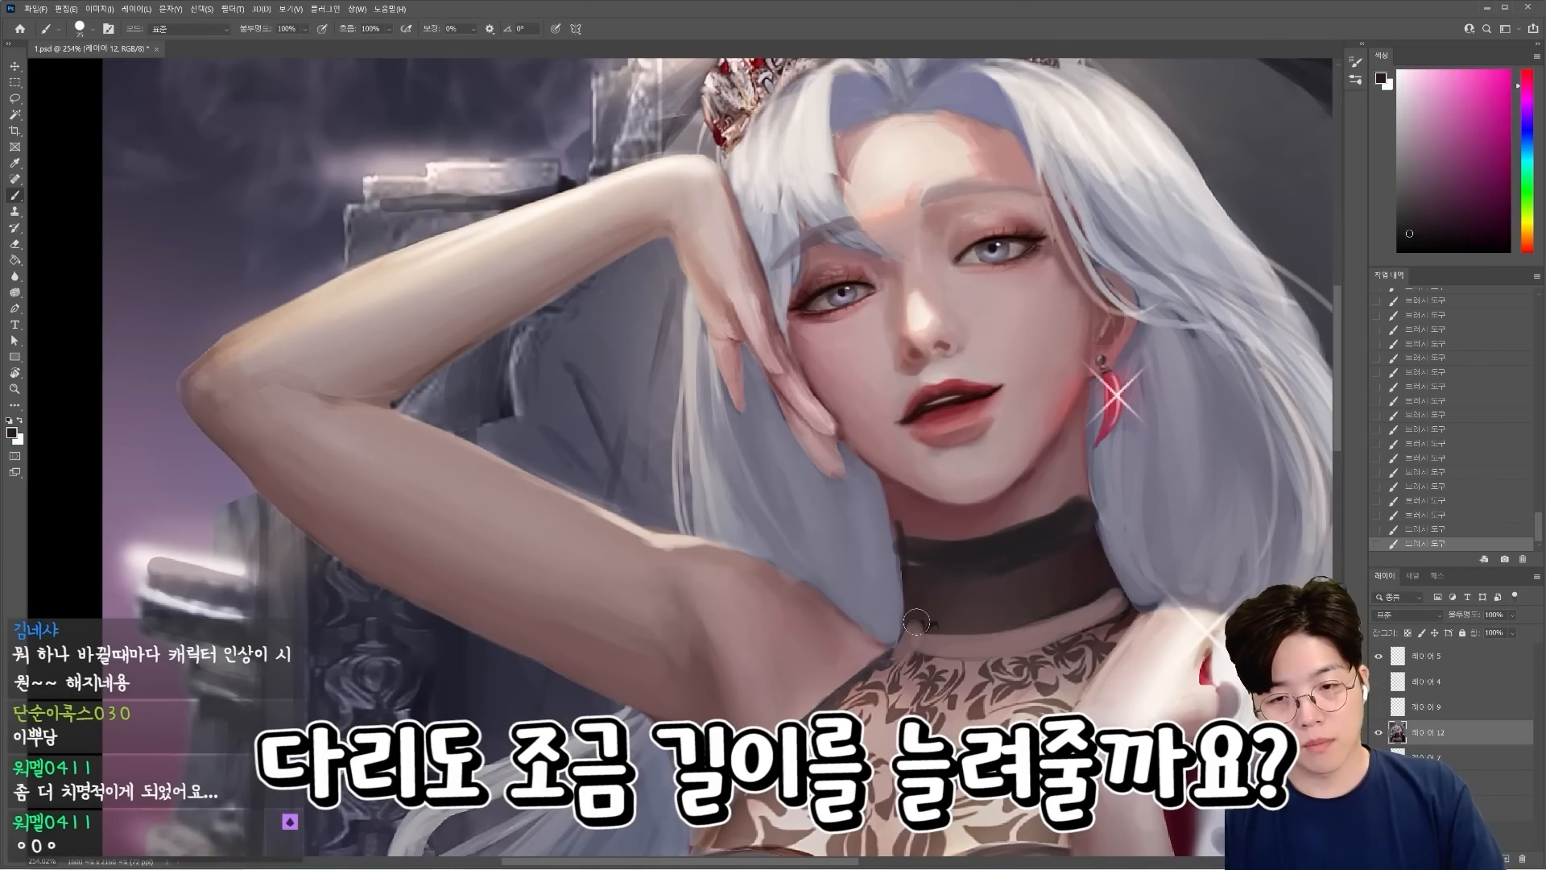
Undo the red guide lines drawn along the robe's fur trim and the knee.
key(h)
drag(916, 622, 934, 644)
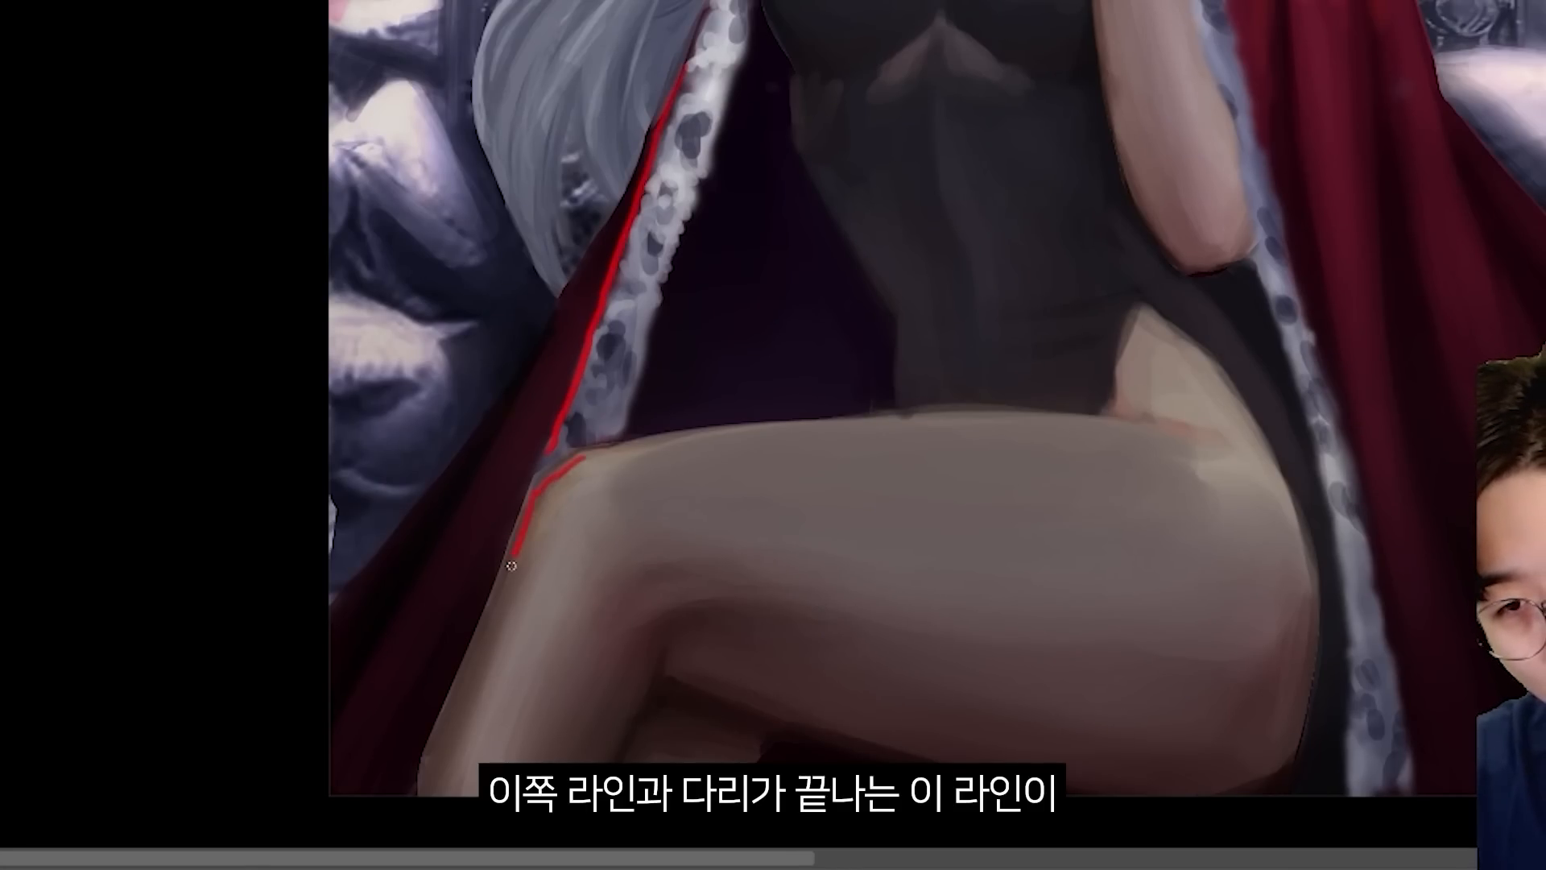
key(ctrl+z)
key(ctrl+z)
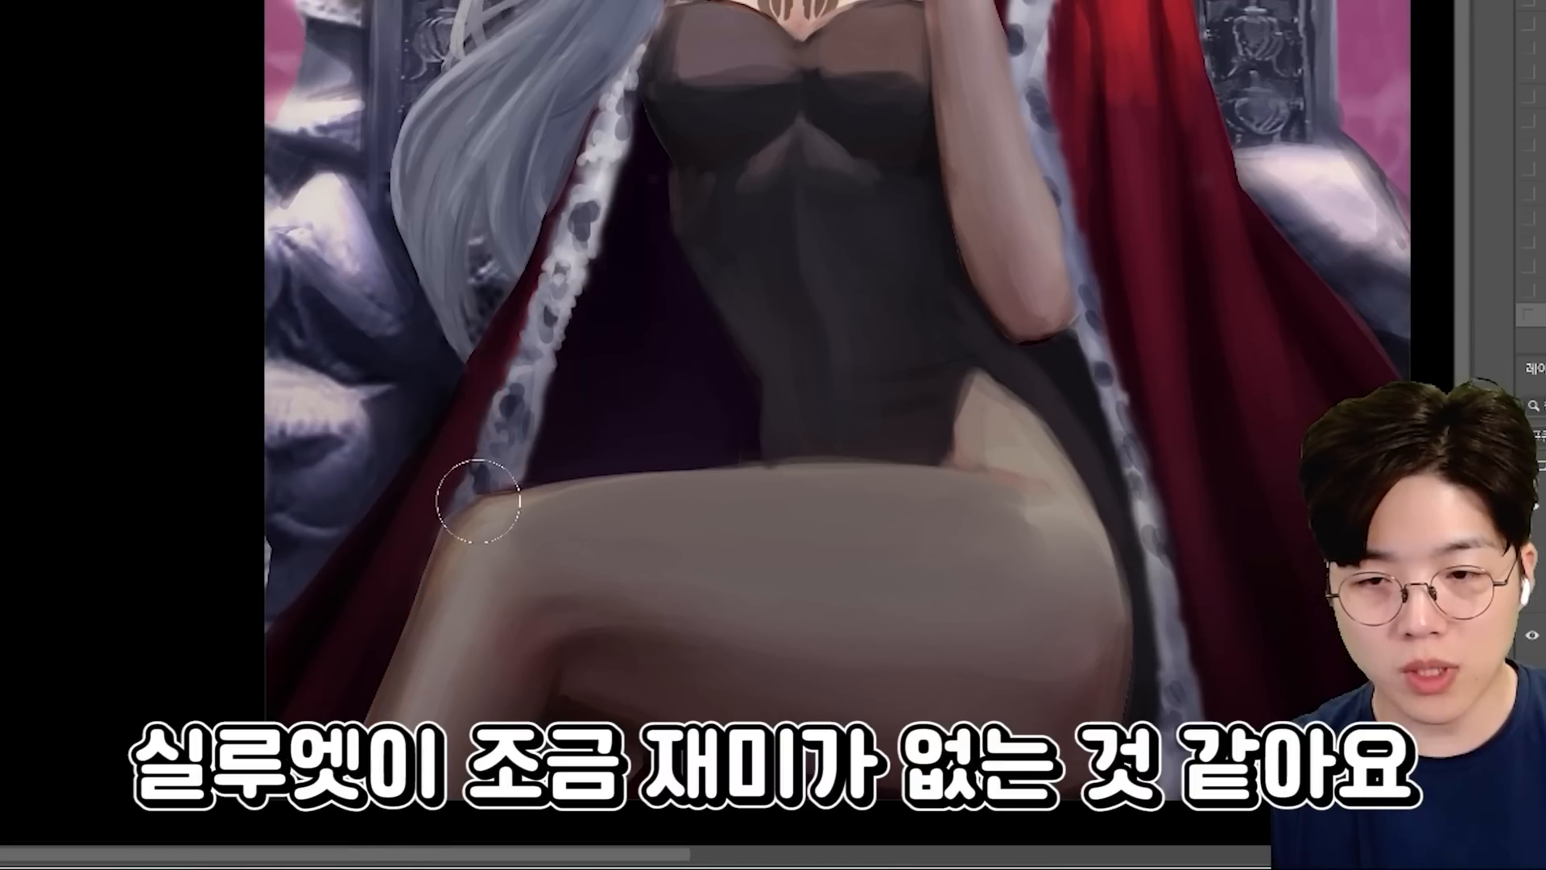
Lasso the knee and shin of the crossed leg to adjust its silhouette.
key(l)
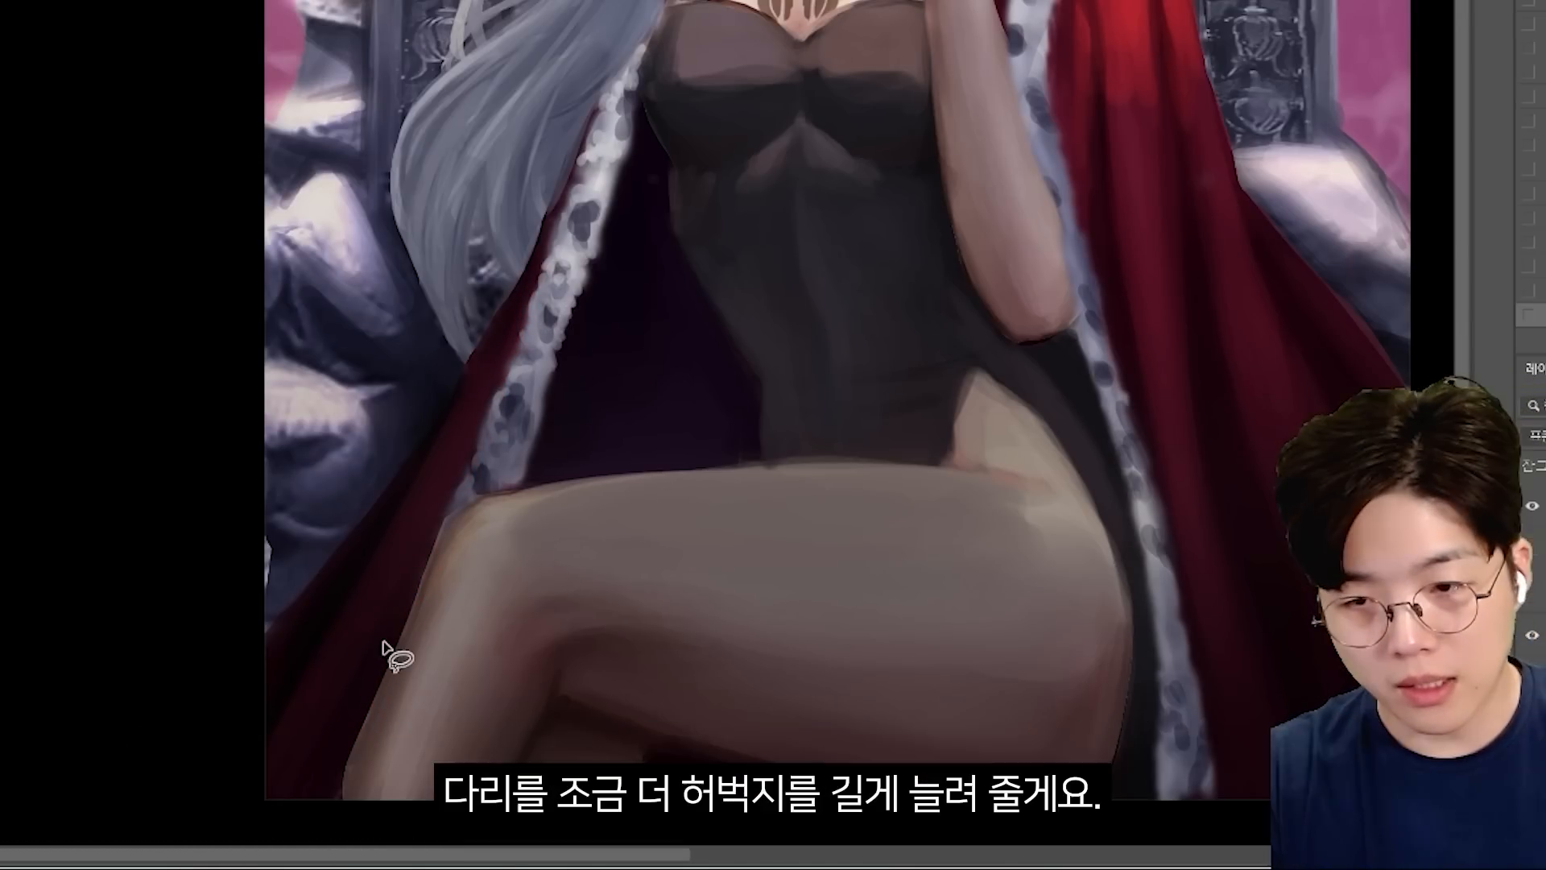
mouse_move(385, 640)
mouse_down()
mouse_move(683, 462)
mouse_move(270, 805)
mouse_up()
drag(664, 675, 632, 672)
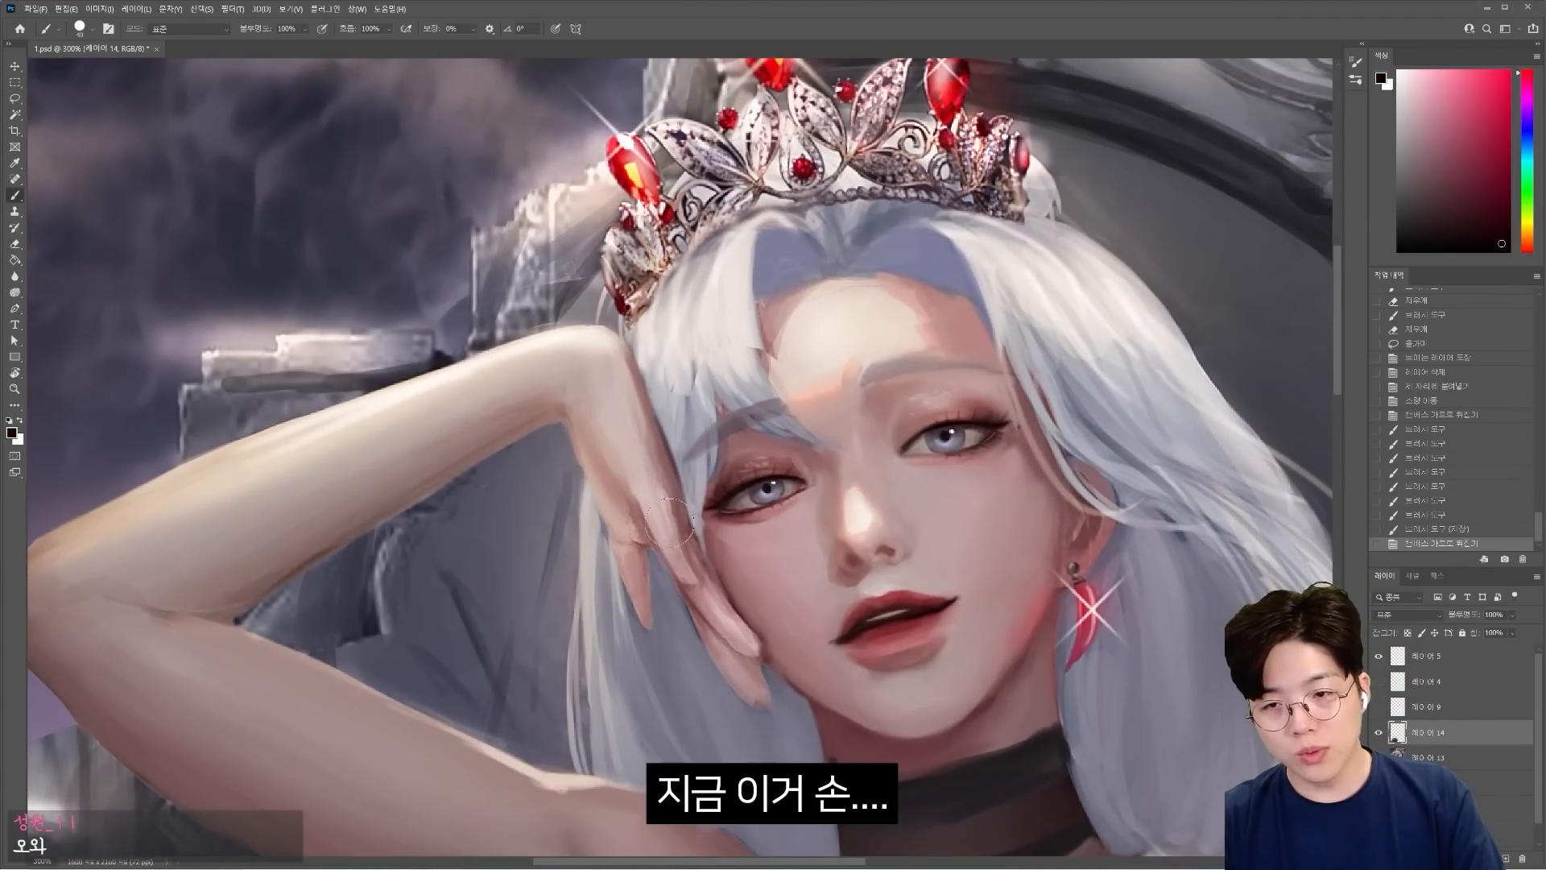
drag(737, 483, 753, 479)
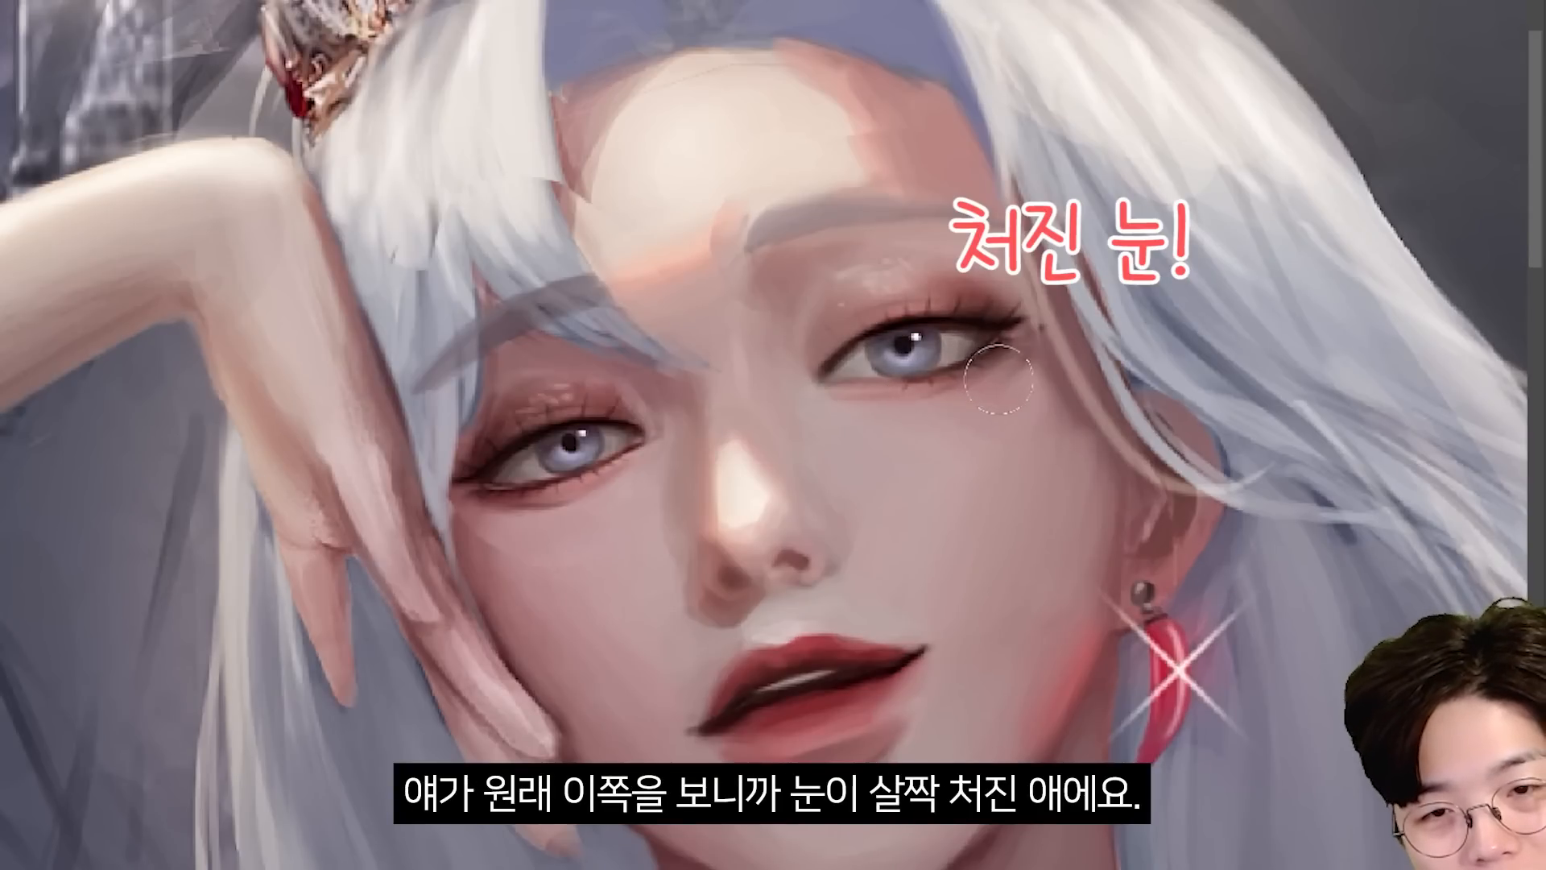
mouse_move(1029, 451)
mouse_down()
mouse_move(988, 480)
mouse_move(1040, 461)
mouse_up()
drag(1032, 398, 1047, 326)
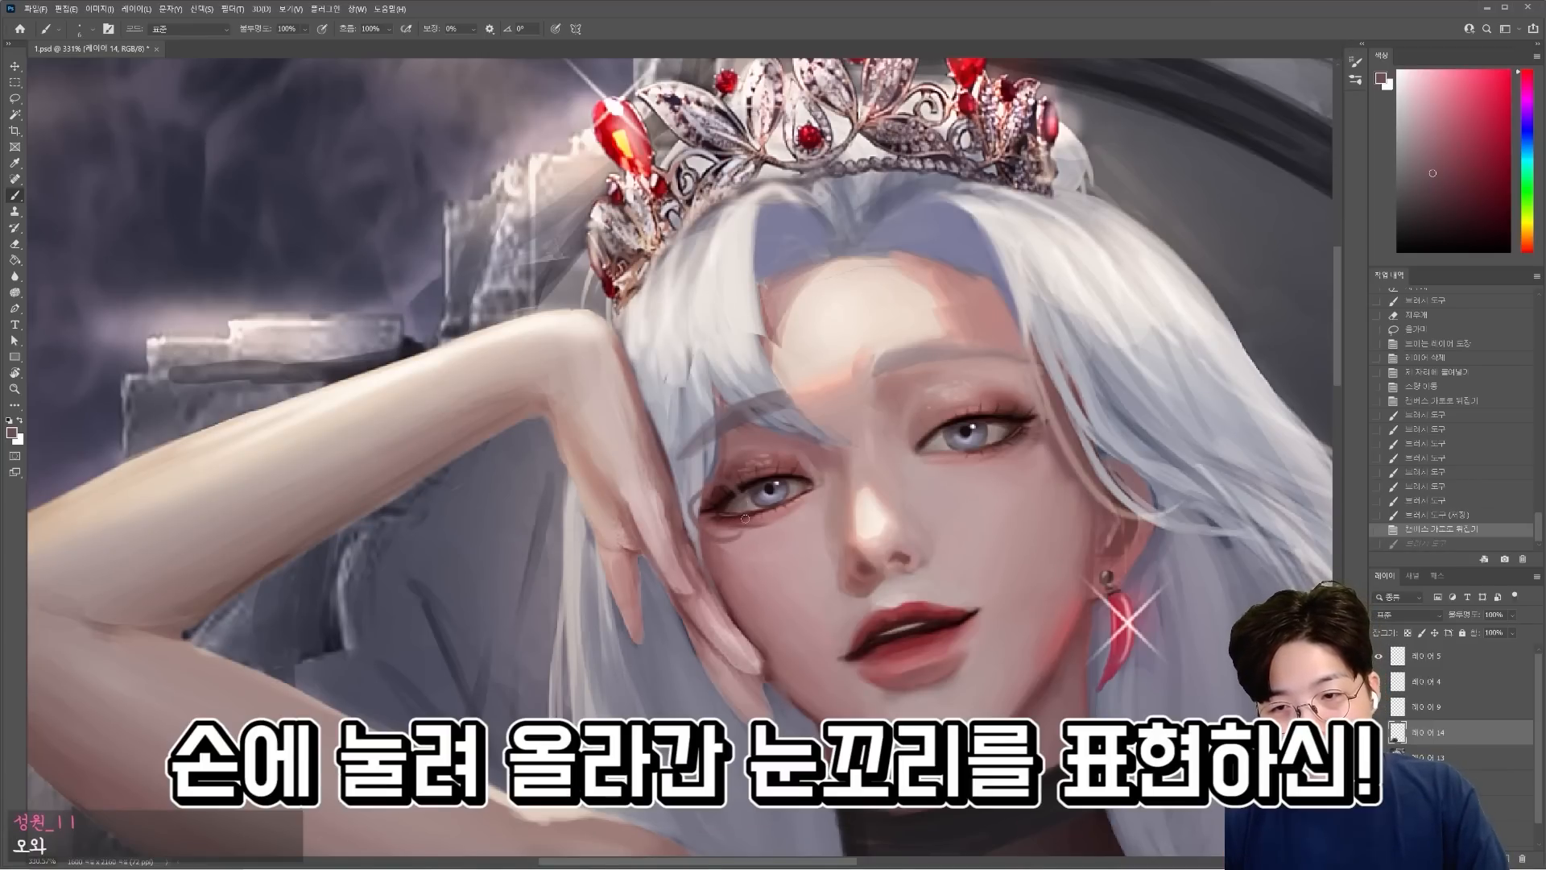
Sample the surrounding skin tone and blend the cheek below the hand-side eye with short strokes.
drag(746, 569, 739, 555)
drag(741, 558, 749, 573)
drag(745, 563, 806, 604)
alt+click(754, 572)
Soften the angular plane edges around the nose with a larger brush and sampled skin tones.
key(bracketright)
scroll(938, 516, up, 3)
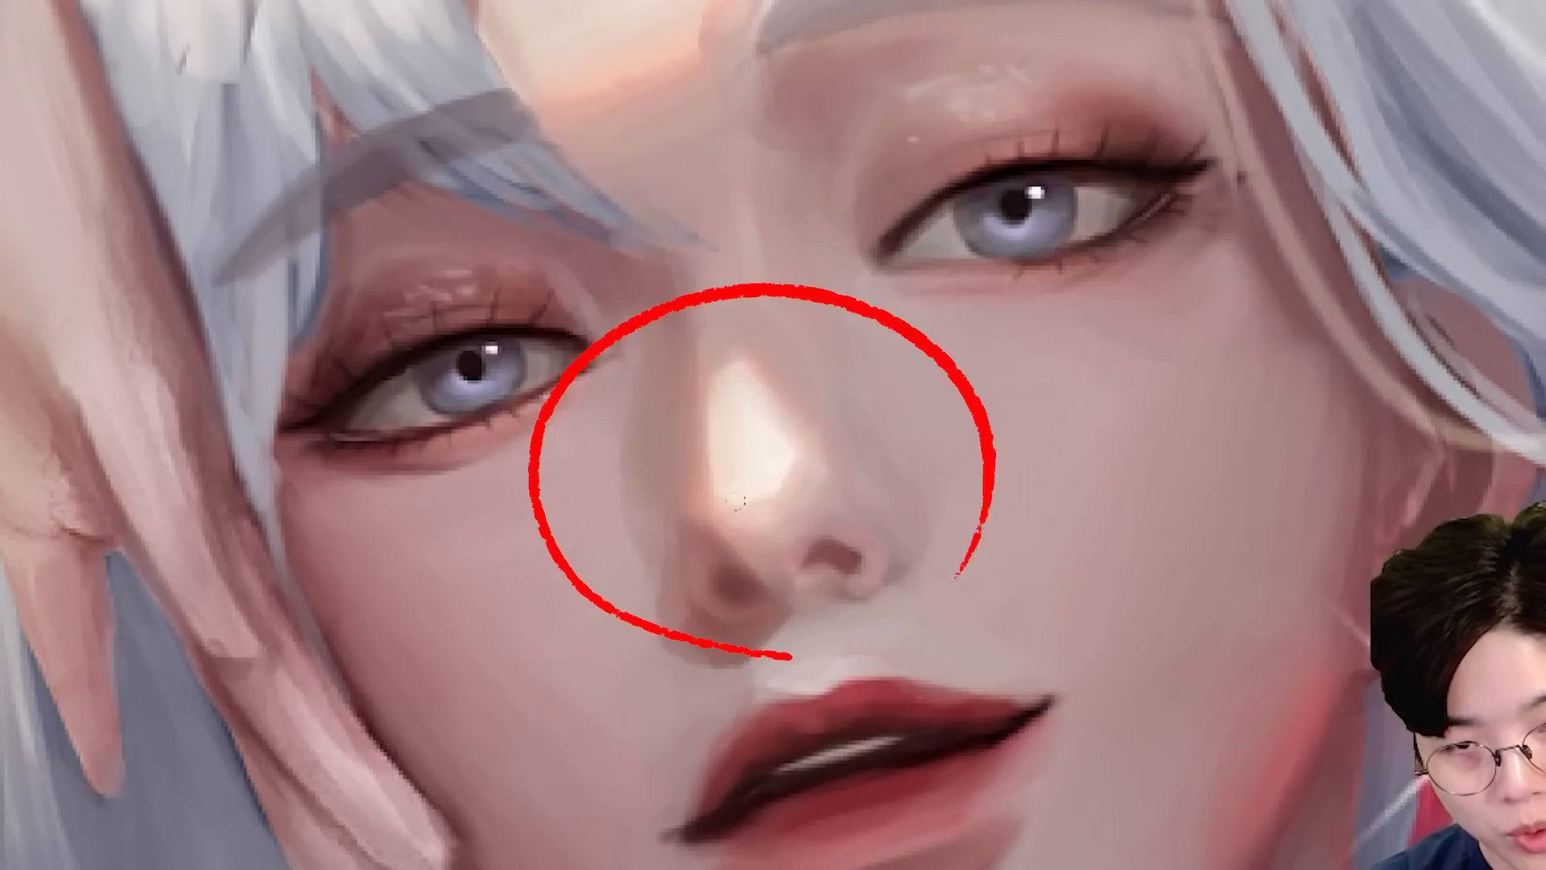
scroll(854, 483, up, 3)
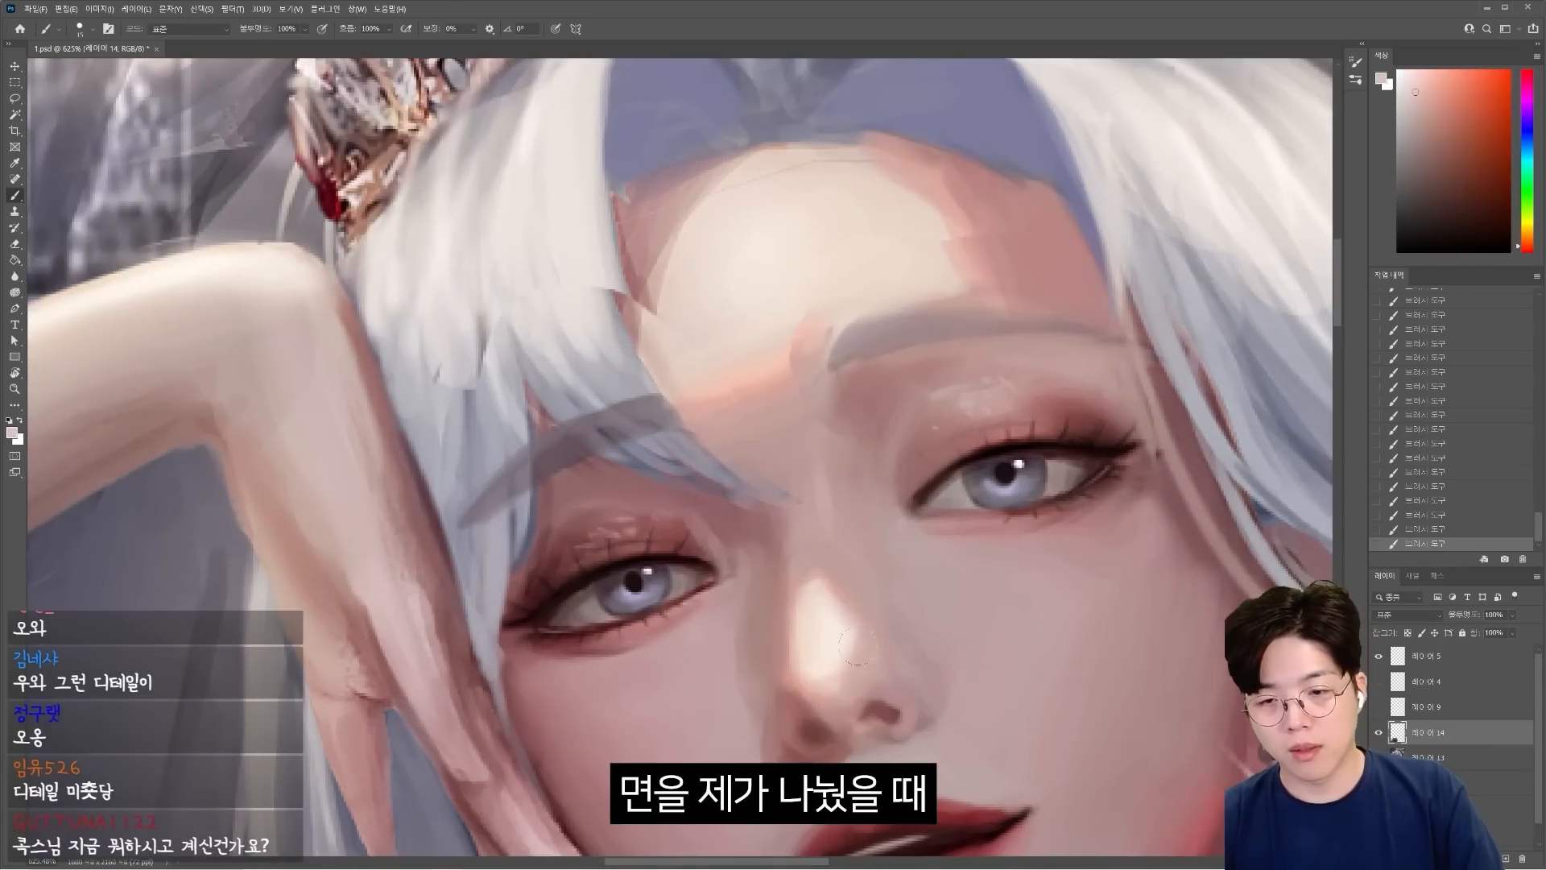
scroll(805, 516, down, 4)
alt+click(821, 504)
scroll(805, 483, down, 4)
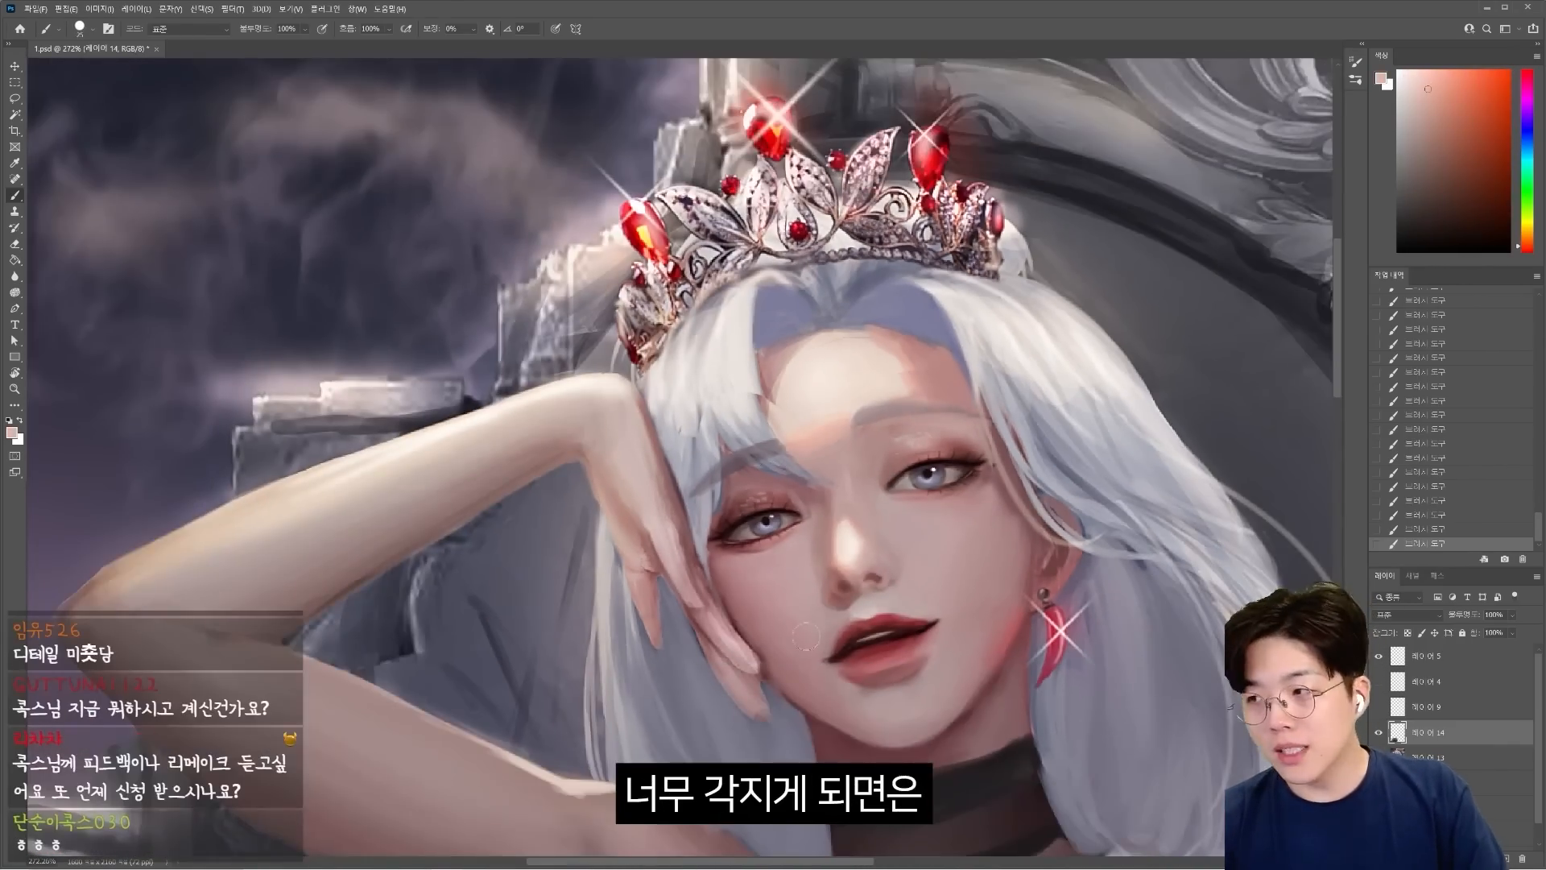
Soften the remaining hard transitions on the face and bangs with sampled colors, and save the document.
scroll(903, 508, up, 5)
alt+click(999, 515)
drag(1015, 515, 1018, 612)
scroll(1051, 649, down, 6)
scroll(1112, 683, down, 5)
key(ctrl+s)
scroll(982, 396, up, 7)
alt+click(977, 515)
drag(966, 483, 977, 528)
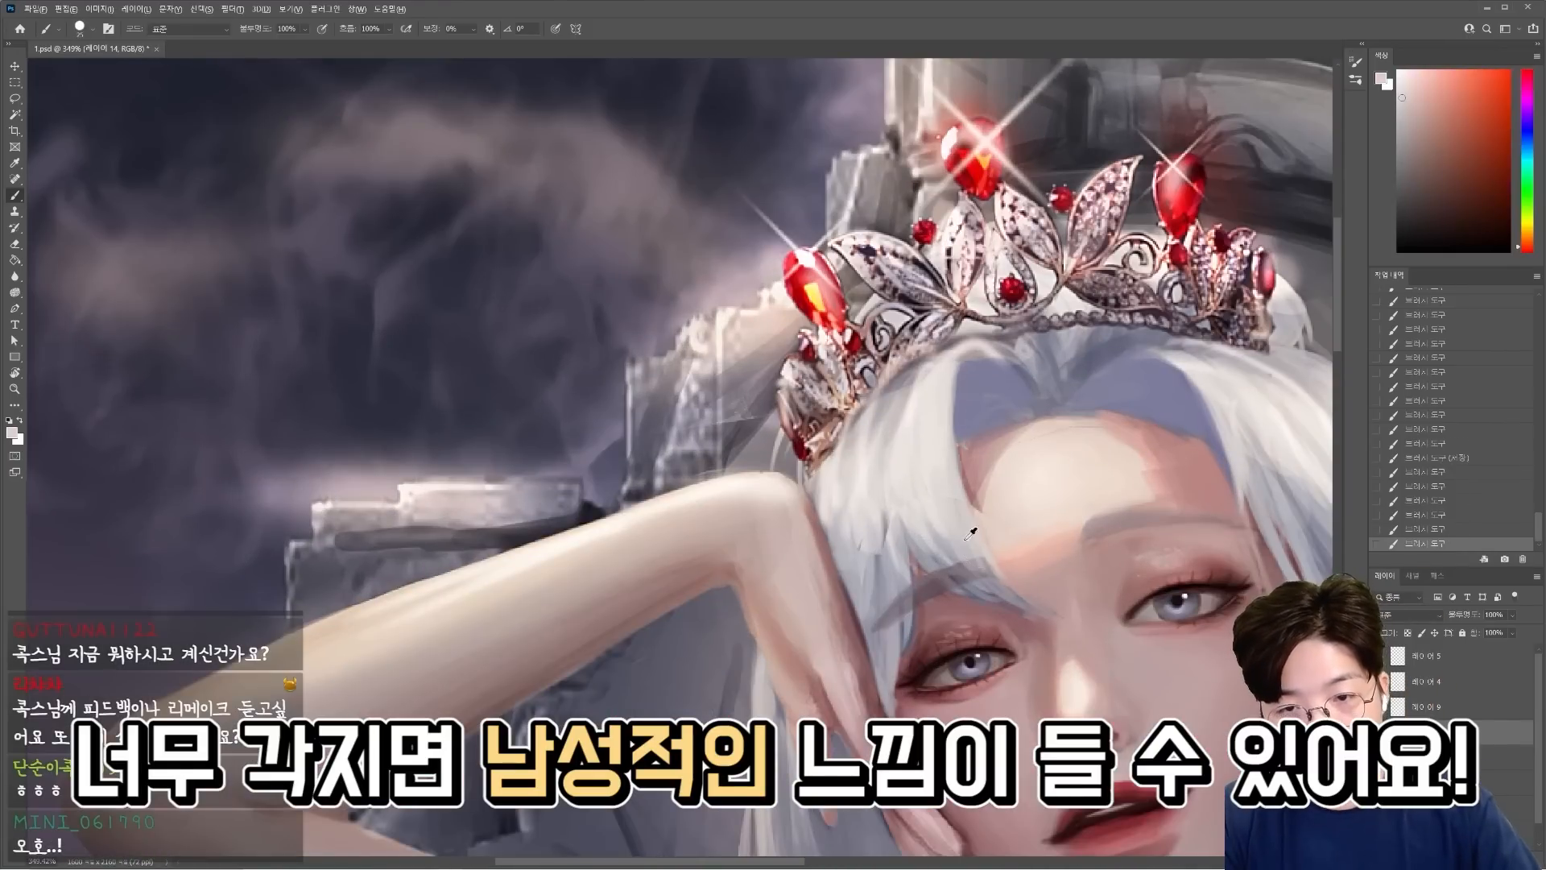
Blend the hair beside and below the hand with sampled grey tones.
scroll(893, 483, down, 4)
alt+click(793, 515)
mouse_move(781, 451)
mouse_down()
mouse_move(821, 527)
mouse_move(844, 620)
mouse_up()
alt+click(729, 450)
drag(718, 394, 757, 548)
alt+click(765, 515)
drag(802, 487, 822, 572)
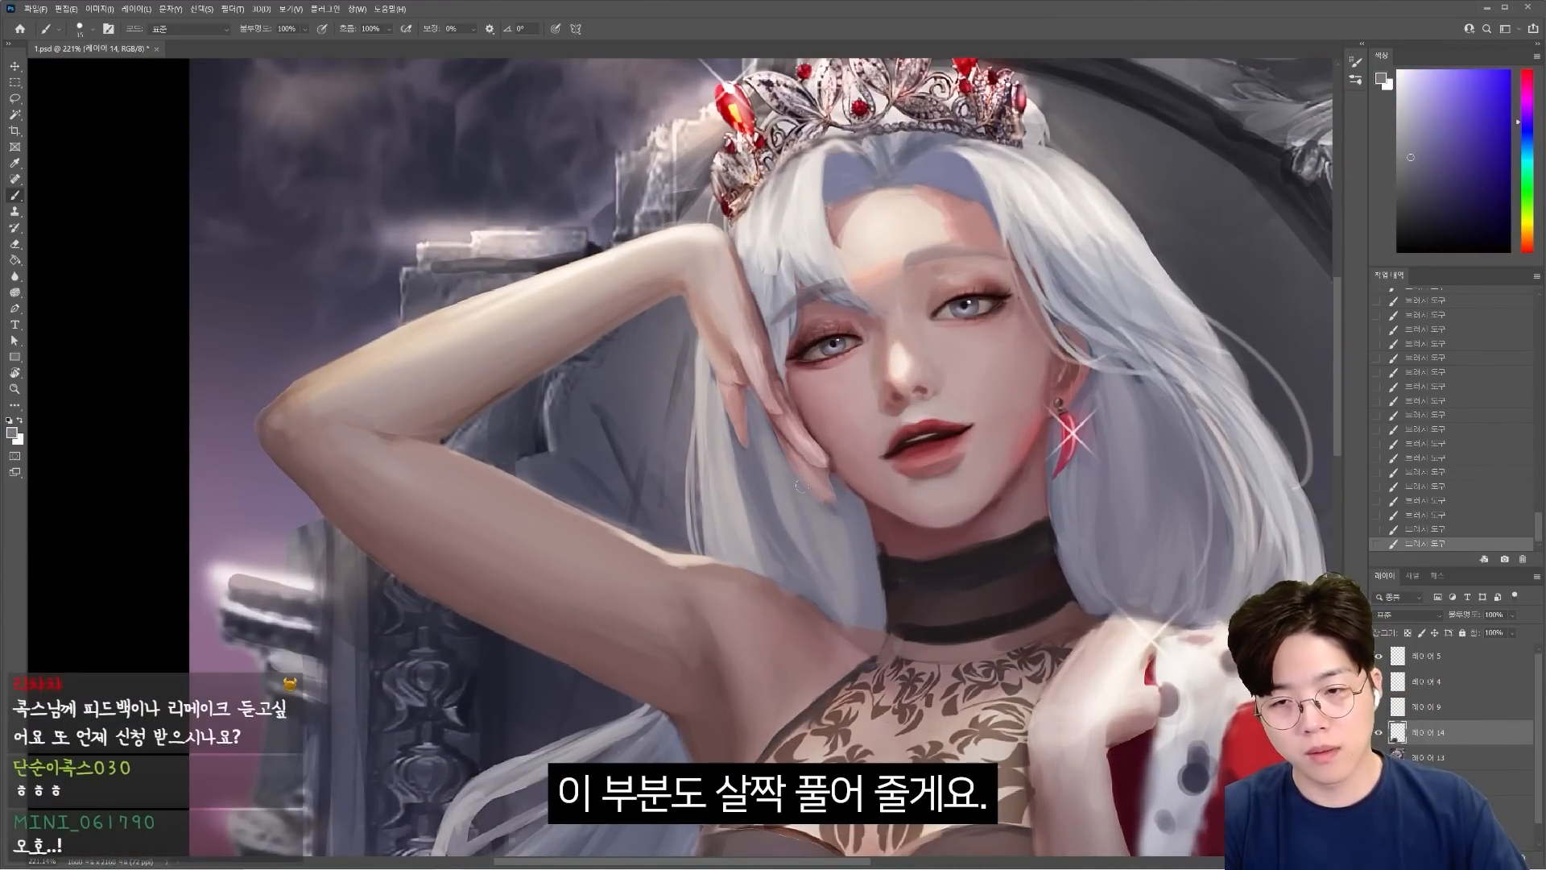
Paint broad downward strokes over the long hair below the earring with a larger brush, undoing the last stroke.
key(])
drag(1122, 512, 1123, 604)
drag(1152, 411, 1144, 604)
alt+click(1186, 408)
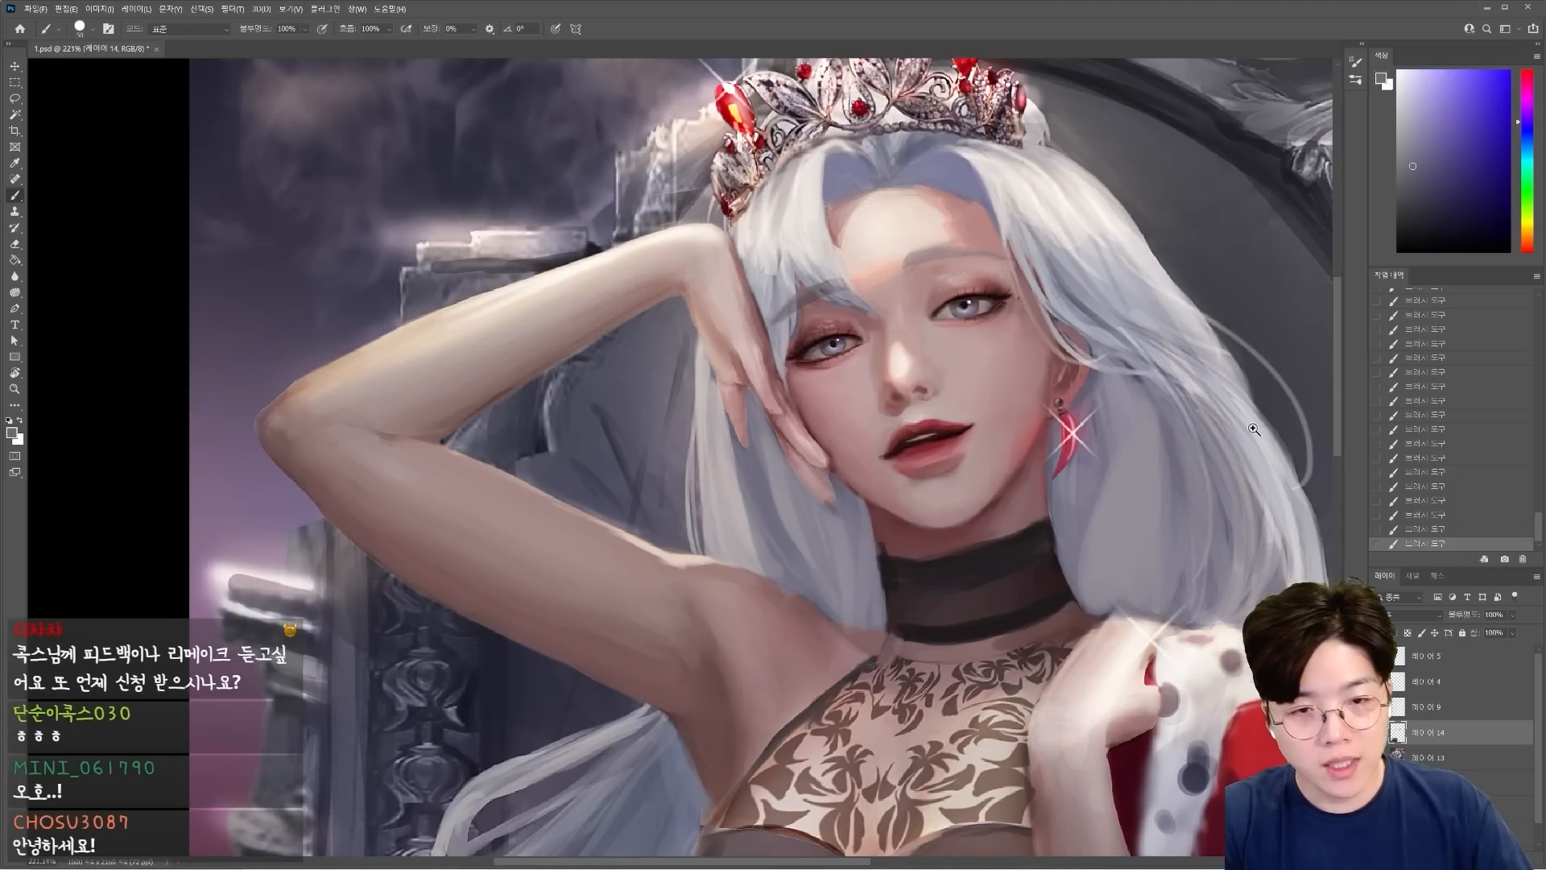
key(ctrl+z)
Clear the circular guide strokes, simplify the busy strands of the earring-side hair into a larger mass, and save the document.
mouse_move(1253, 429)
mouse_down()
mouse_move(1290, 431)
mouse_move(1191, 523)
mouse_move(1159, 464)
mouse_up()
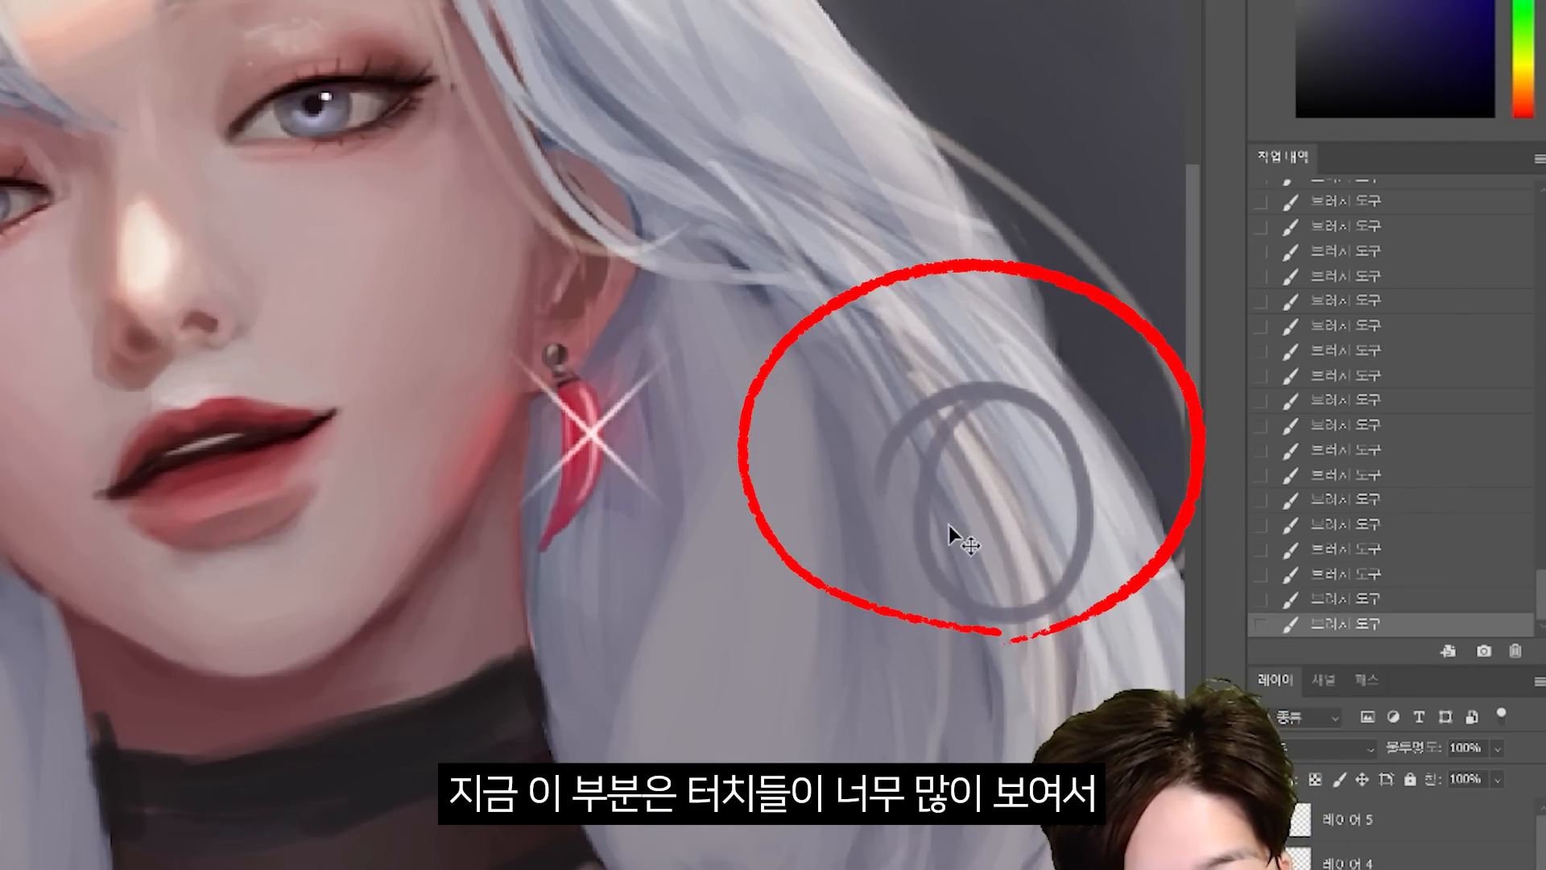
key(ctrl+z)
drag(949, 525, 946, 524)
drag(945, 525, 895, 524)
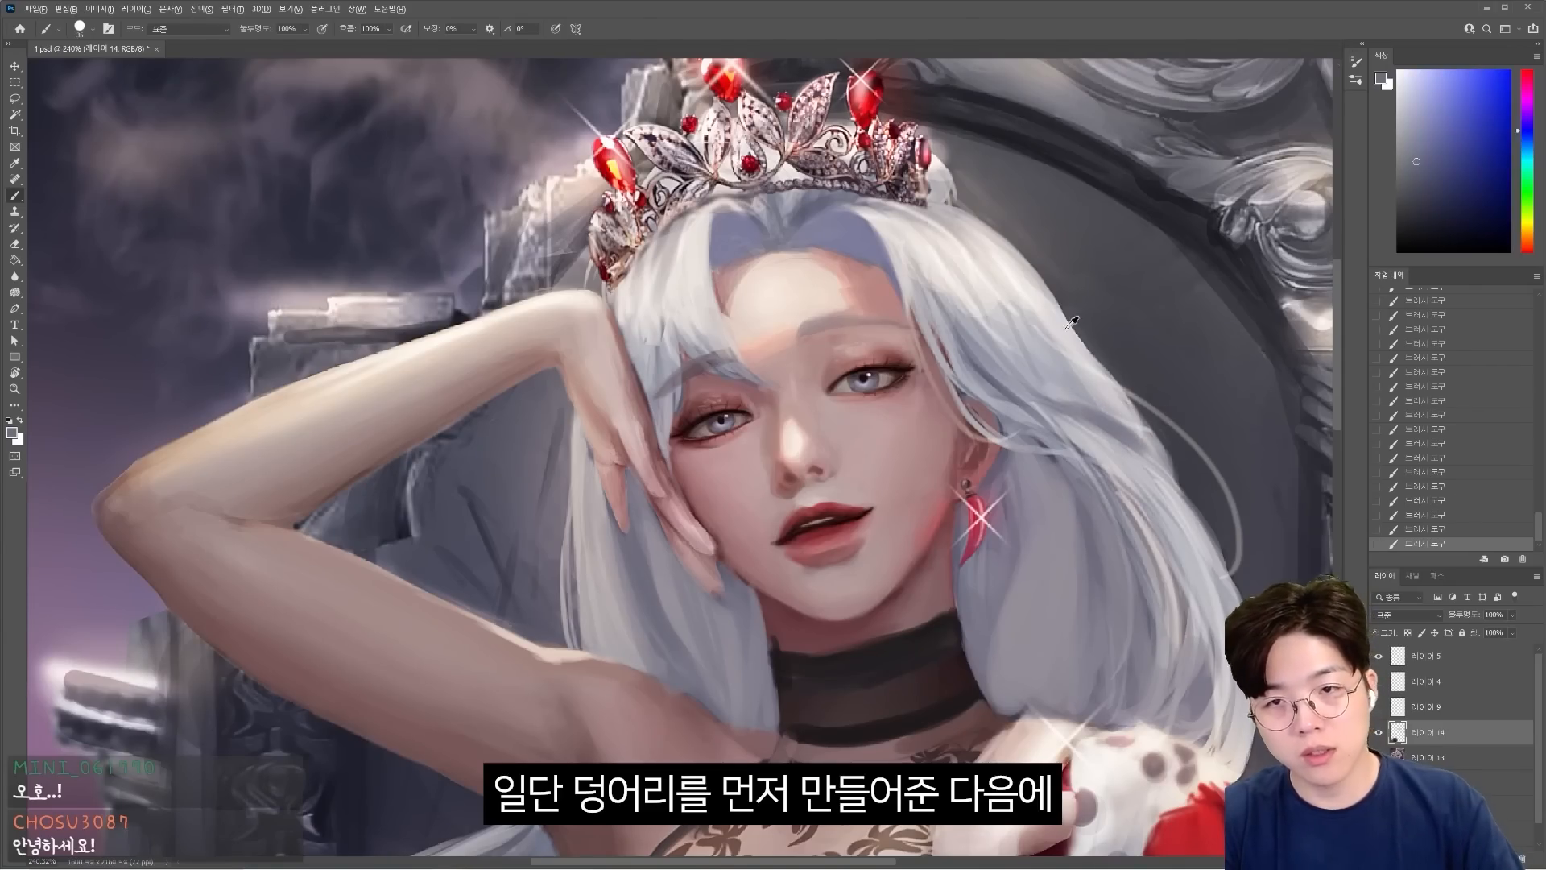
alt+click(1021, 393)
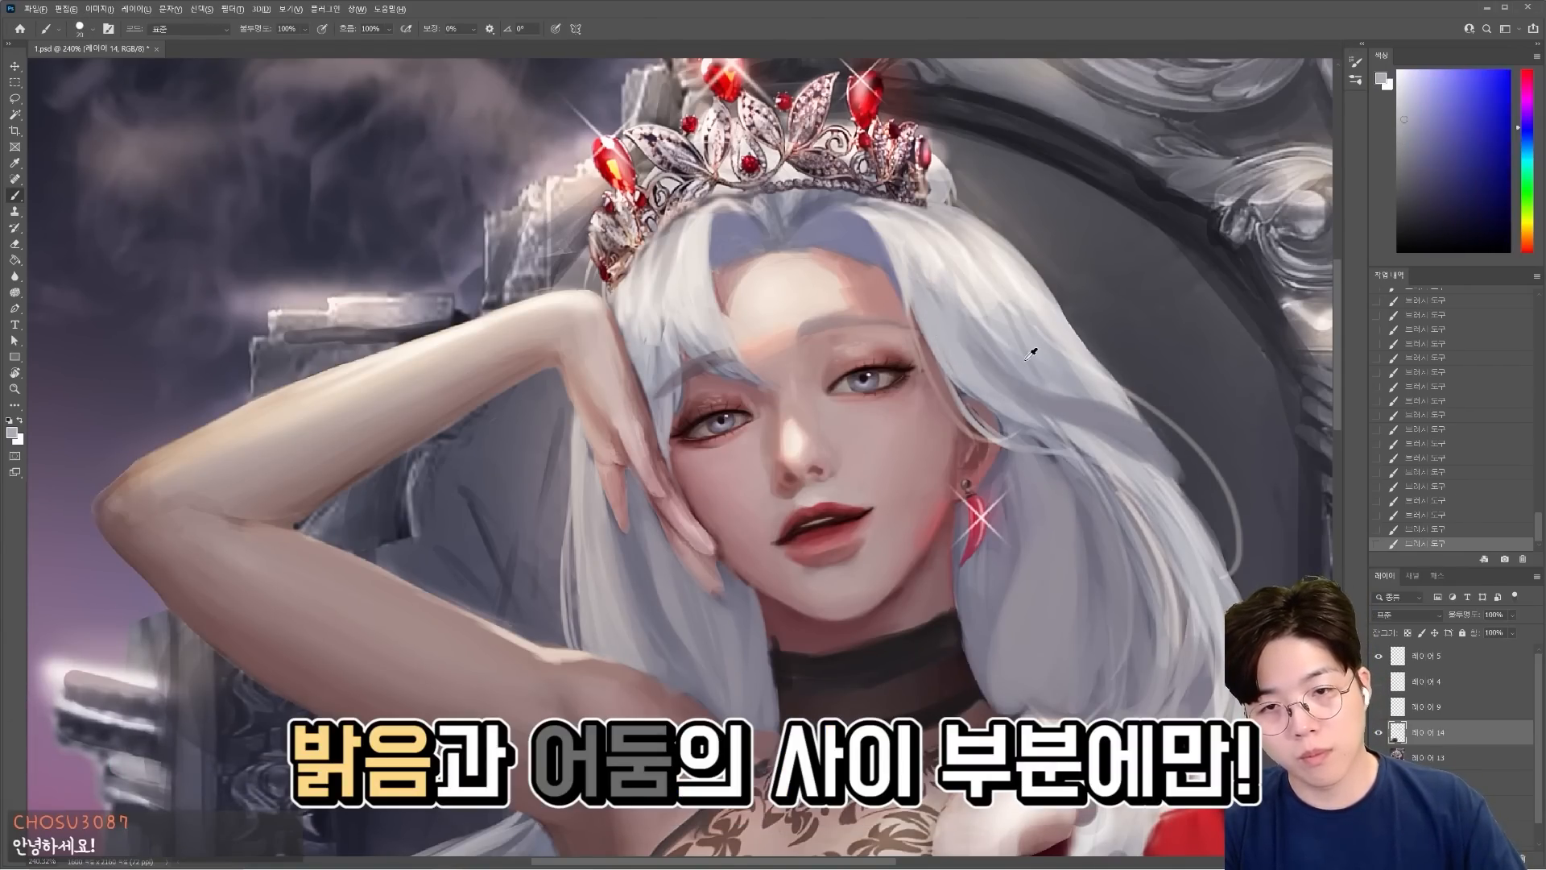
key(ctrl+s)
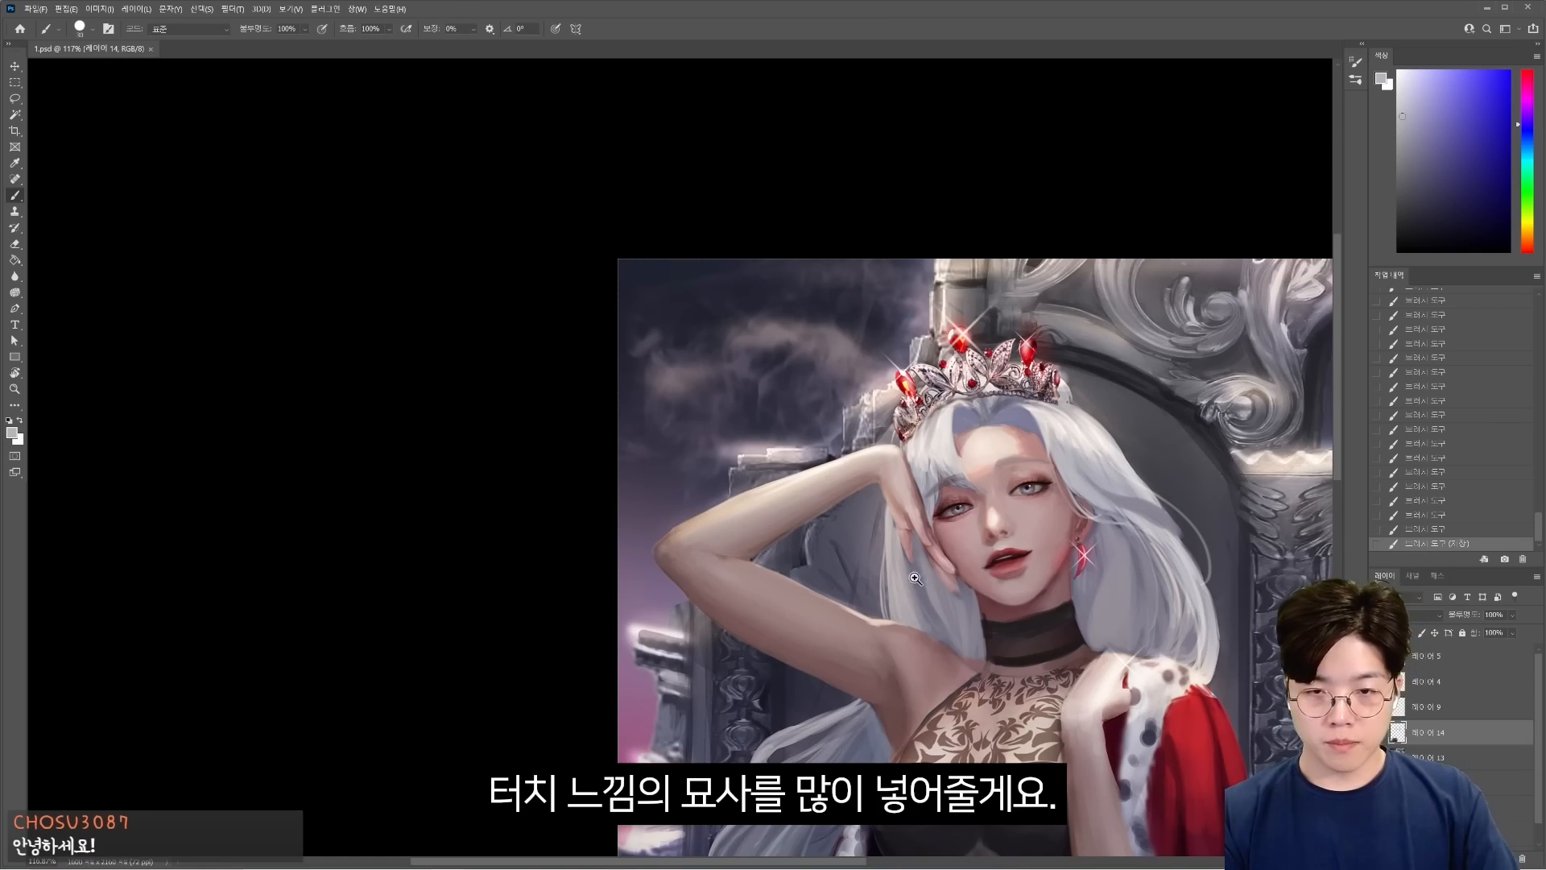
Copy the upper head area in place with the lasso and move it to lengthen the forehead.
mouse_move(980, 461)
mouse_down()
mouse_move(1001, 448)
mouse_move(1038, 335)
mouse_move(1060, 373)
mouse_up()
drag(1060, 373, 1087, 373)
mouse_move(471, 308)
mouse_down()
mouse_move(743, 208)
mouse_move(805, 370)
mouse_move(790, 256)
mouse_up()
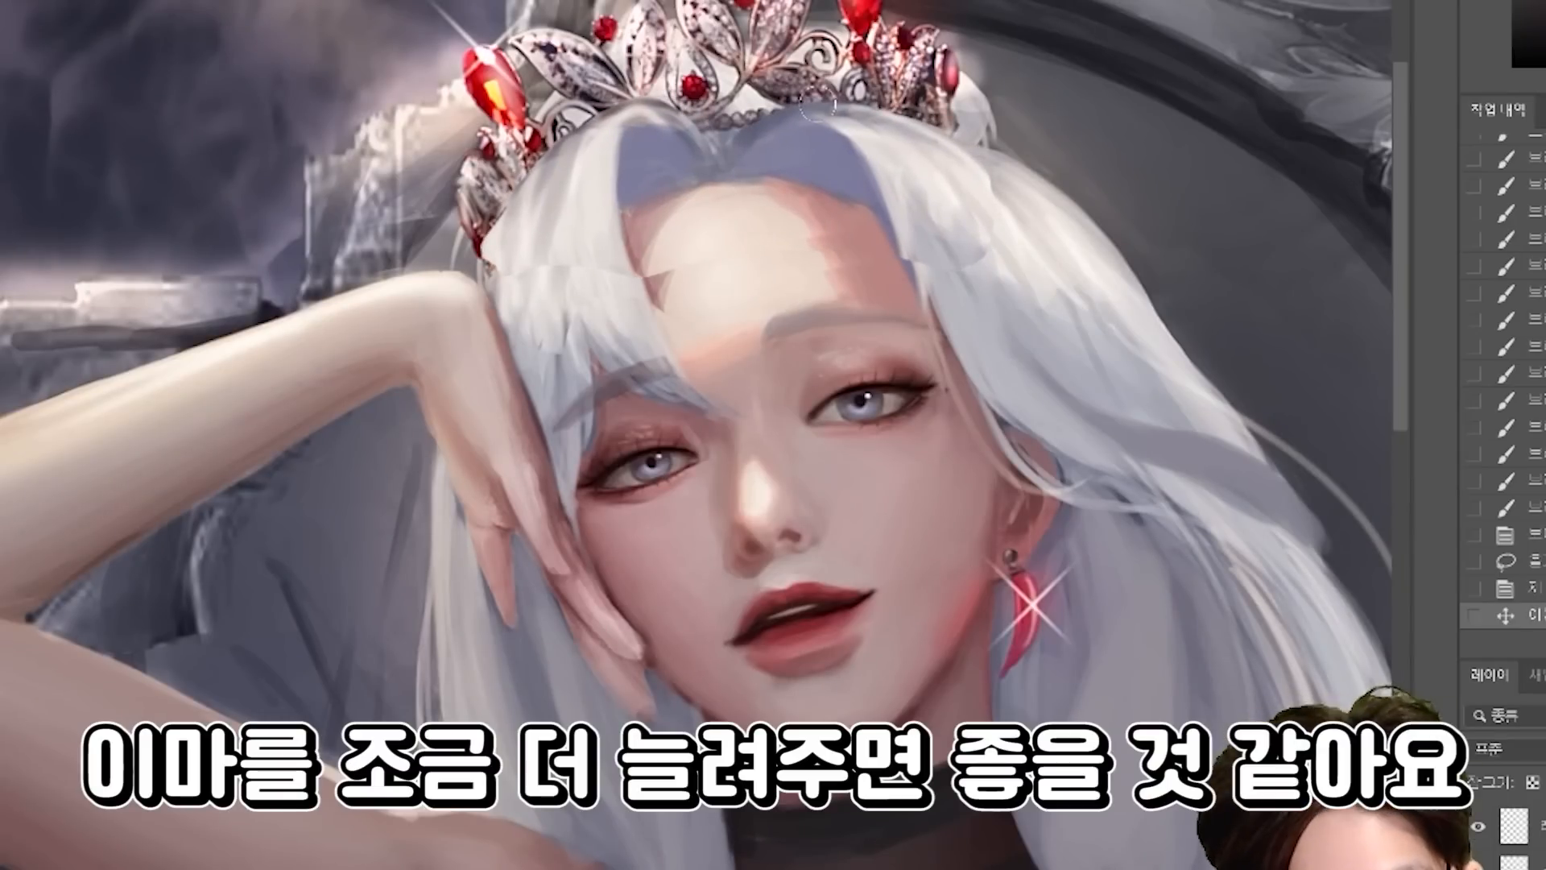
Paint long hair strokes from the parting down the earring-side hairline to blend the lengthened forehead with the hair.
drag(818, 109, 890, 246)
drag(837, 133, 950, 383)
drag(924, 274, 1007, 426)
drag(821, 141, 906, 322)
drag(855, 194, 959, 391)
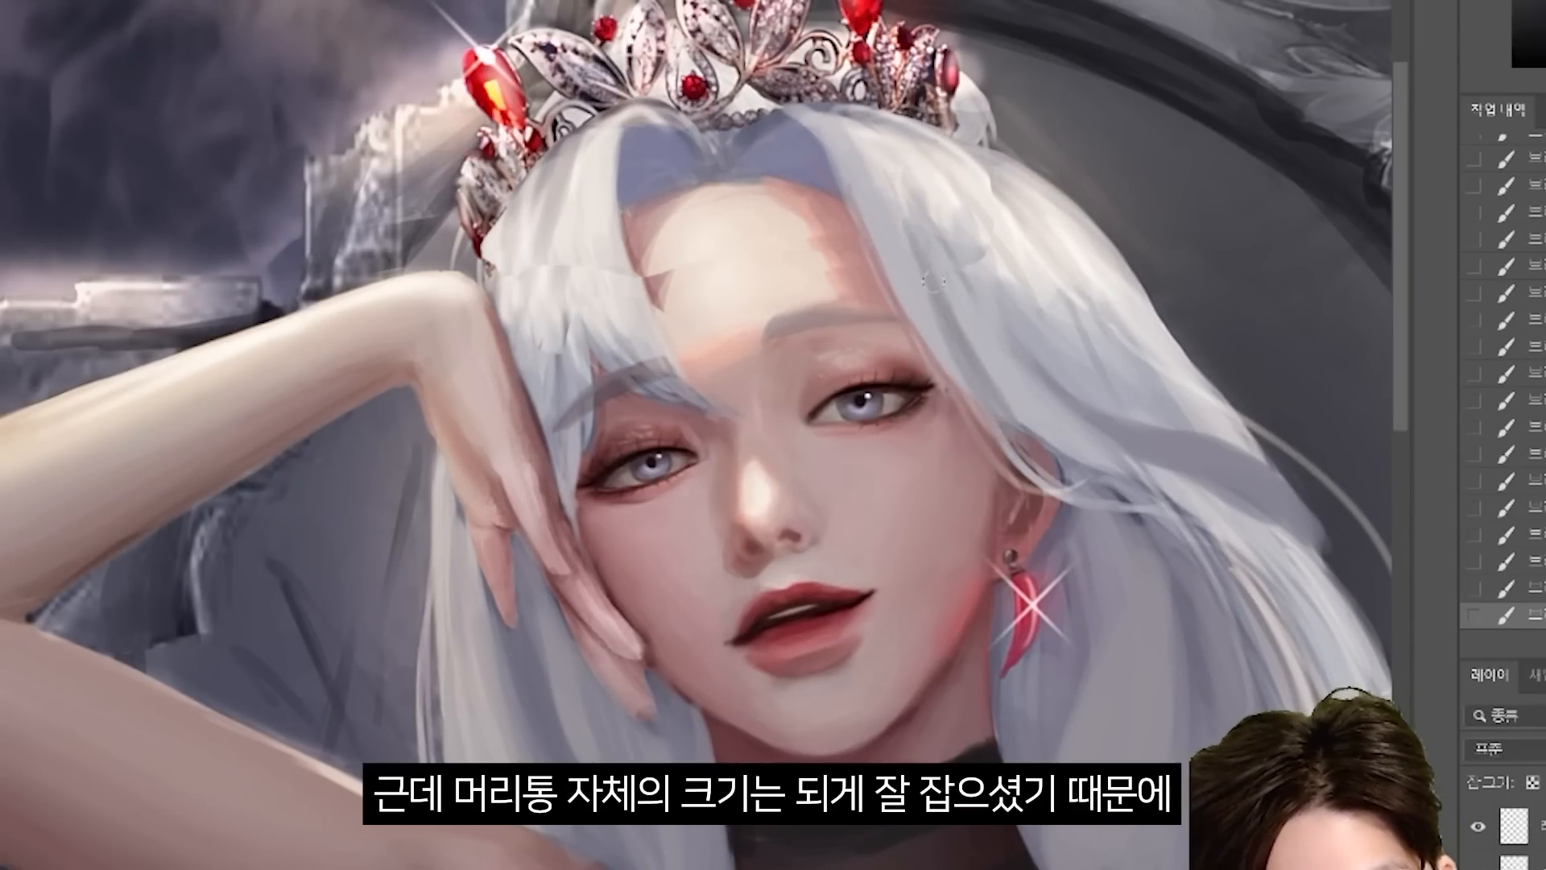